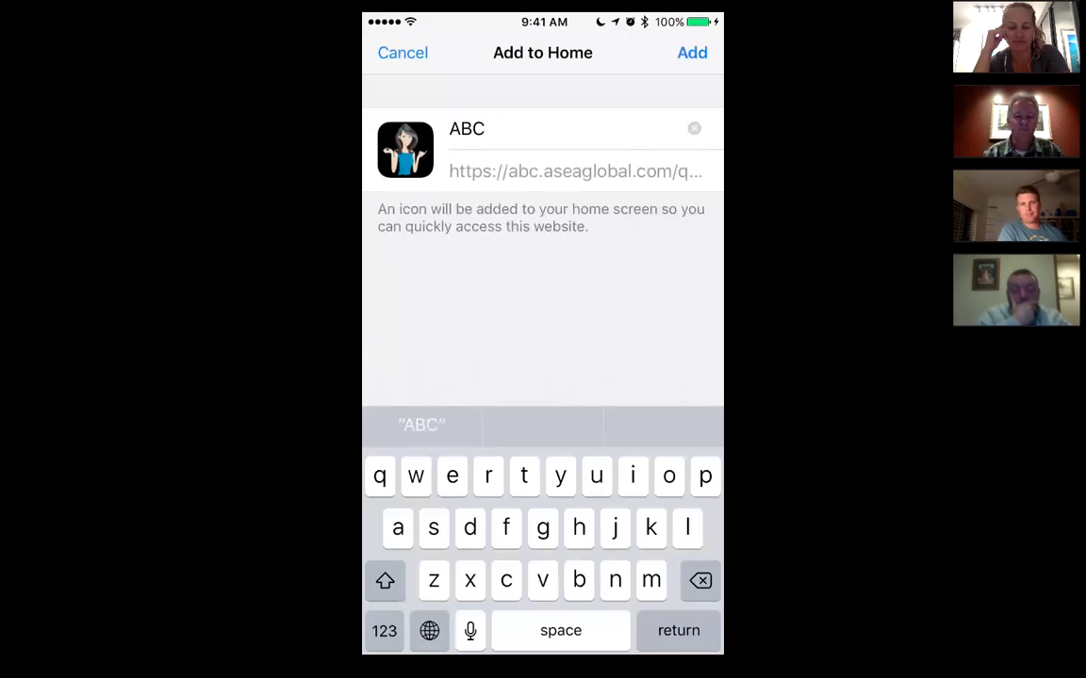
Add the ABC website shortcut to the phone's home screen and launch it from there.
{"action": "left_click", "coordinate": [692, 53]}
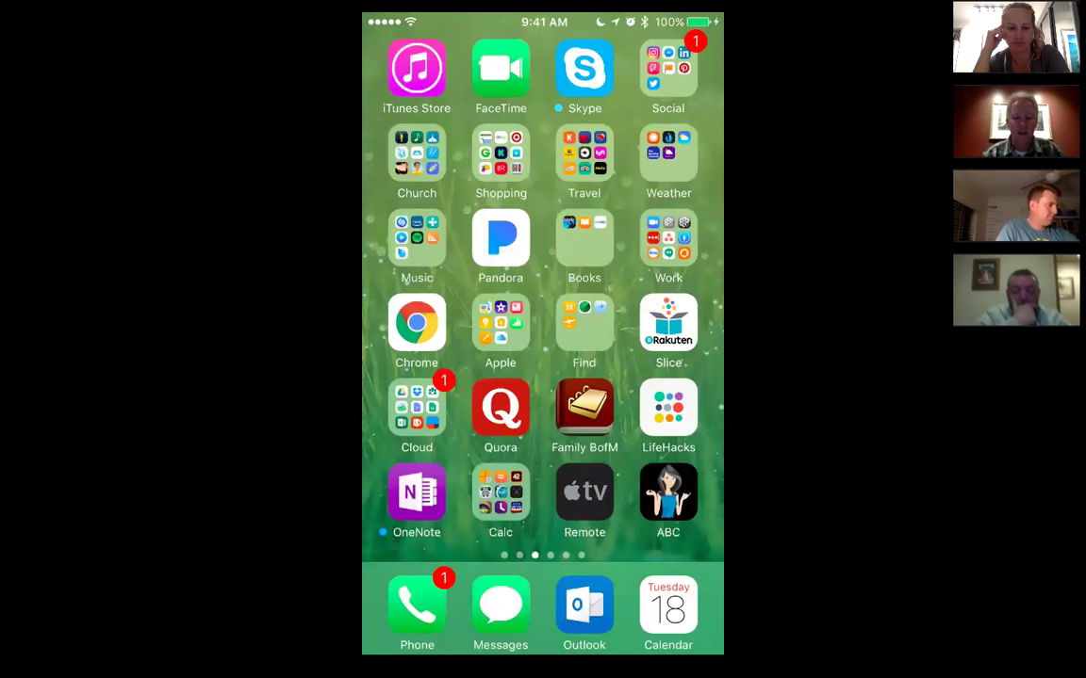
{"action": "left_click", "coordinate": [668, 492]}
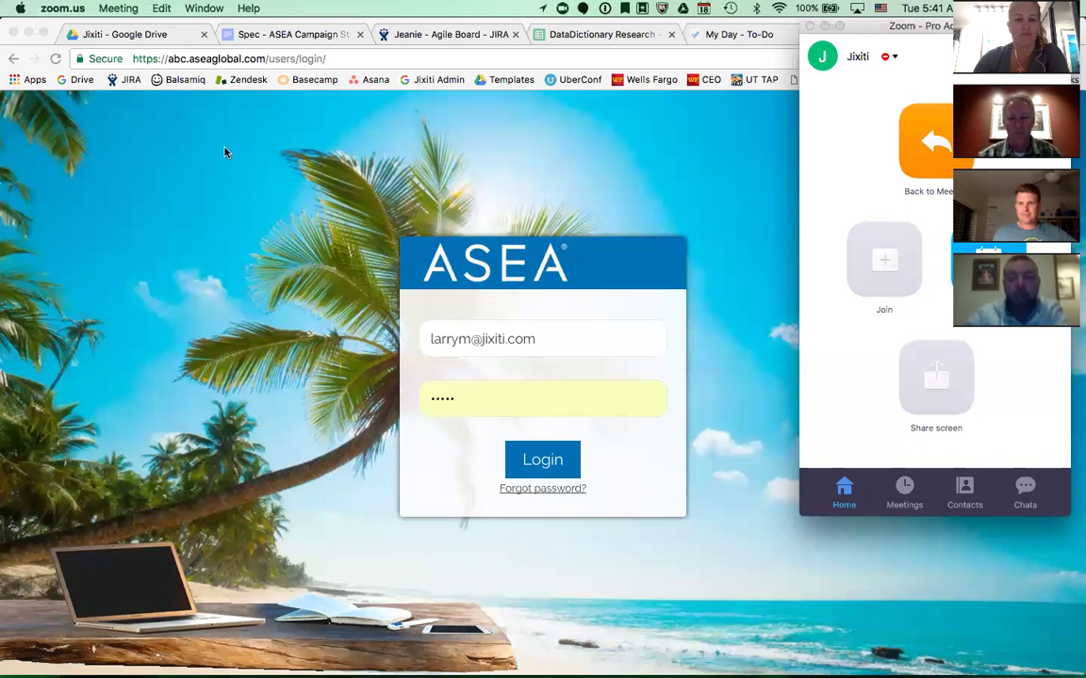
Minimize the Zoom window that covers part of the ASEA login page.
{"action": "left_click", "coordinate": [825, 27]}
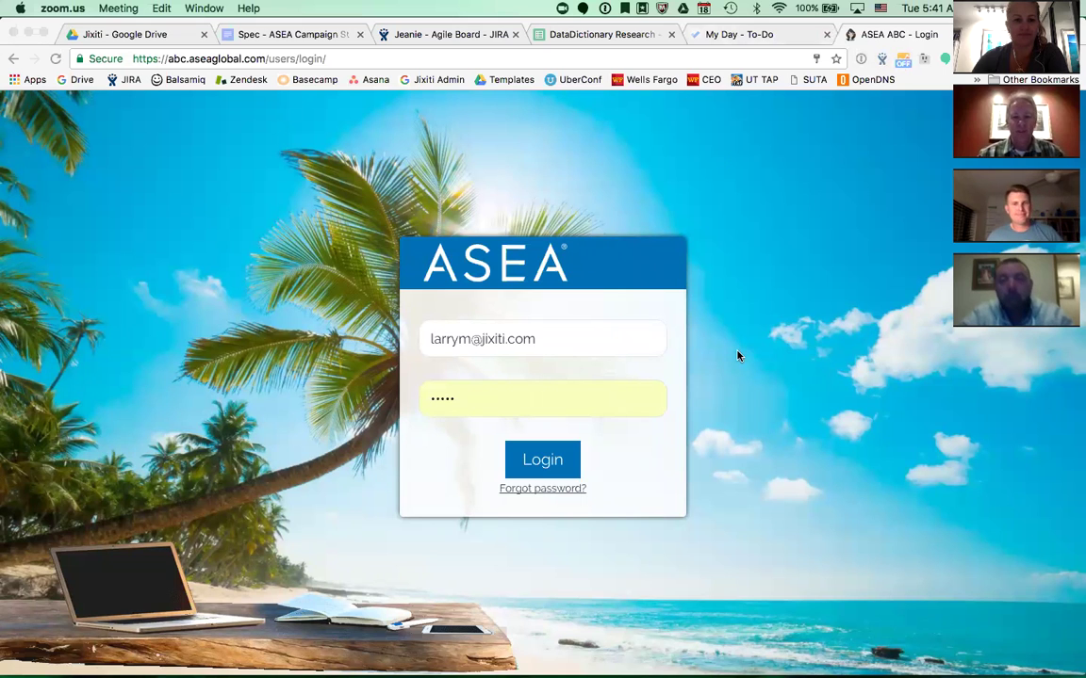
Try to log in to ASEA ABC with the prefilled credentials, declining to save the login in 1Password.
{"action": "left_click", "coordinate": [565, 336]}
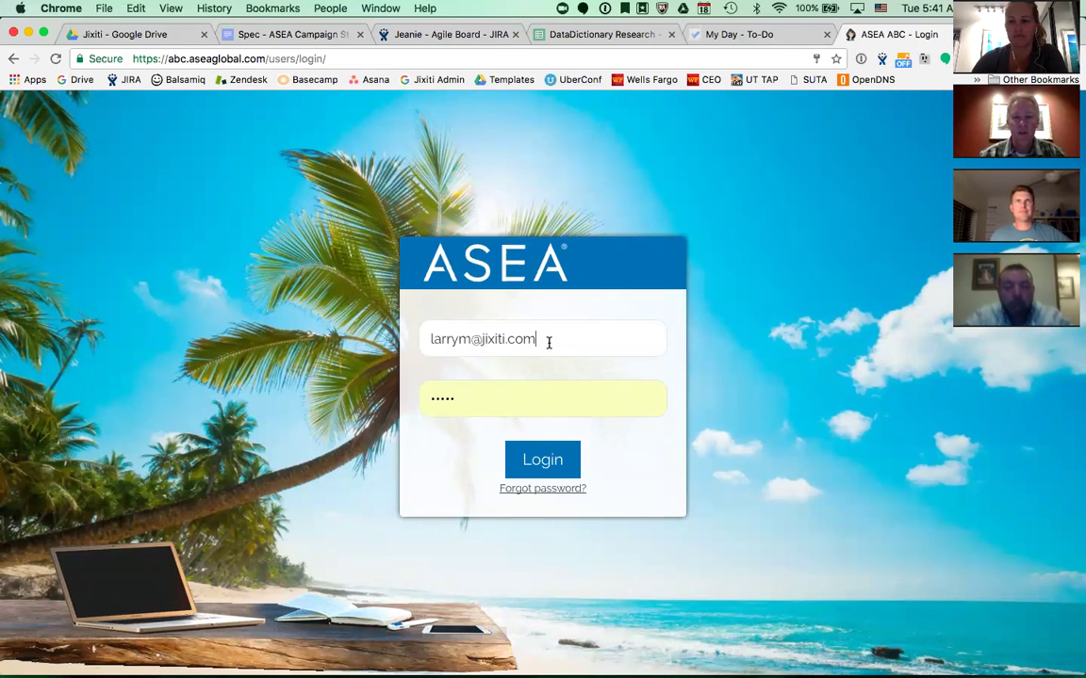
{"action": "left_click", "coordinate": [501, 399]}
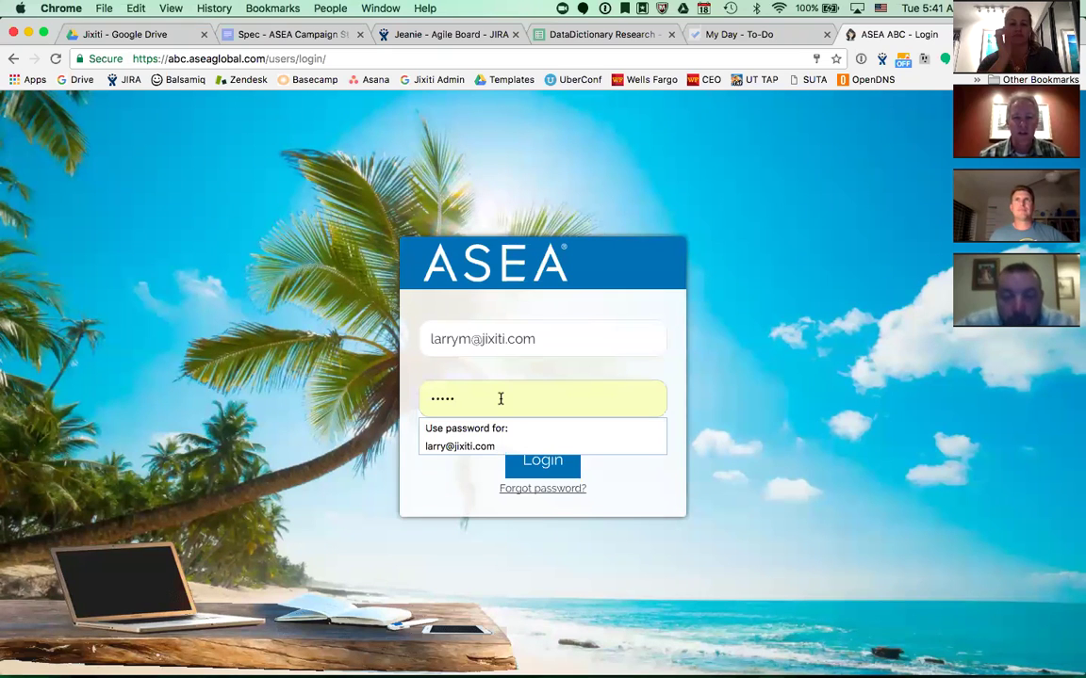
{"action": "left_click", "coordinate": [522, 369]}
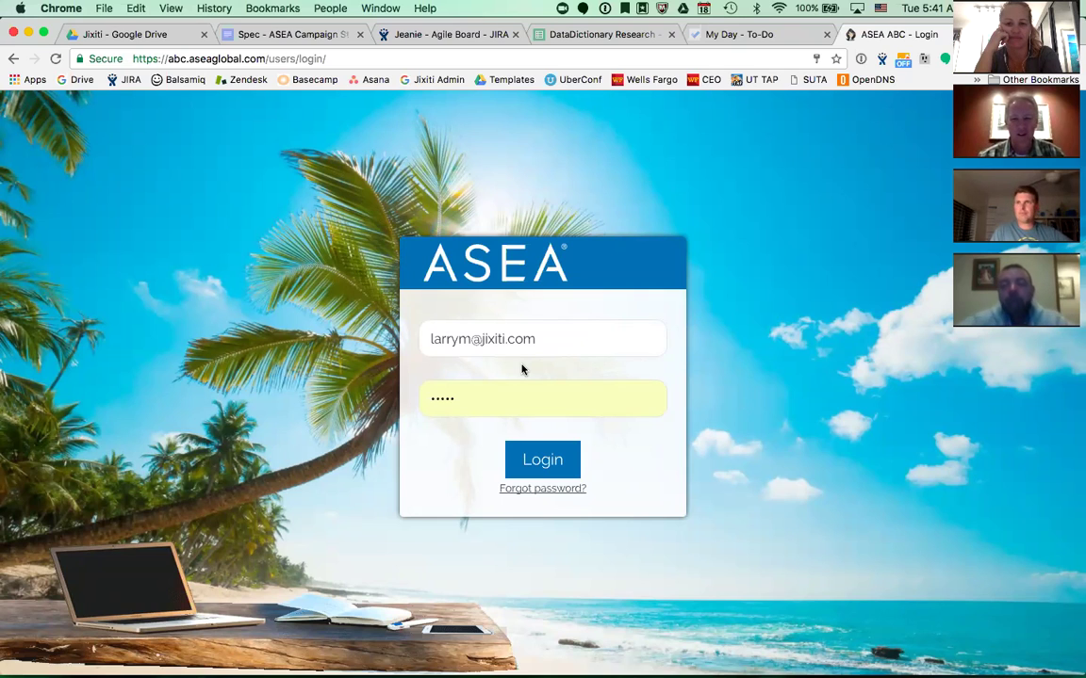
{"action": "left_click", "coordinate": [548, 460]}
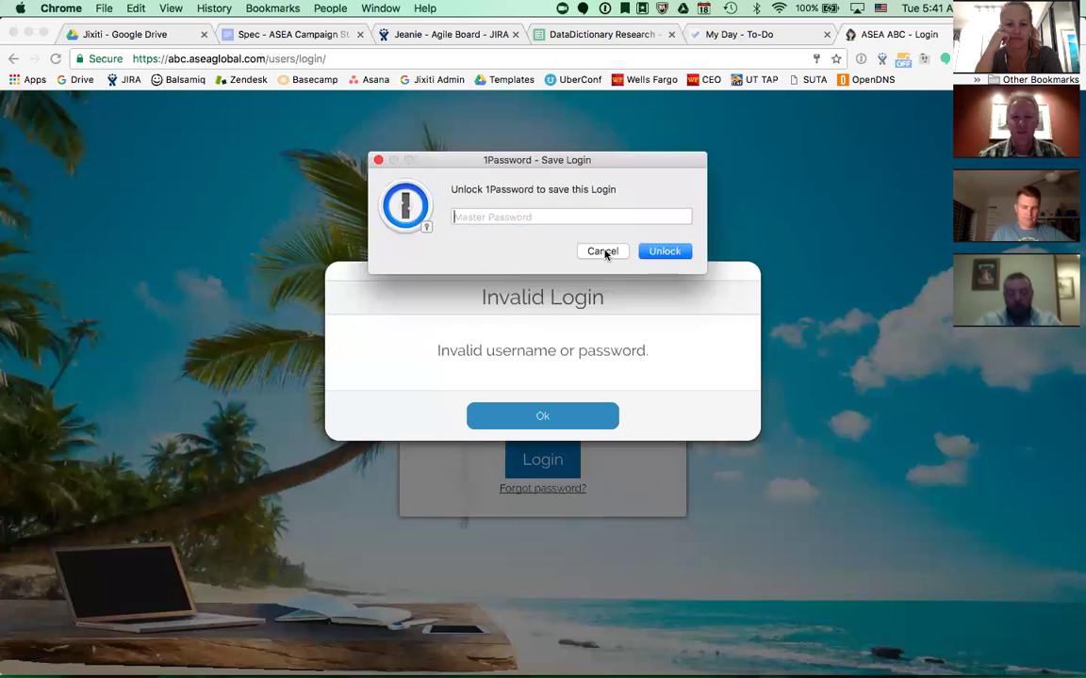
{"action": "left_click", "coordinate": [605, 251]}
{"action": "left_click", "coordinate": [555, 417]}
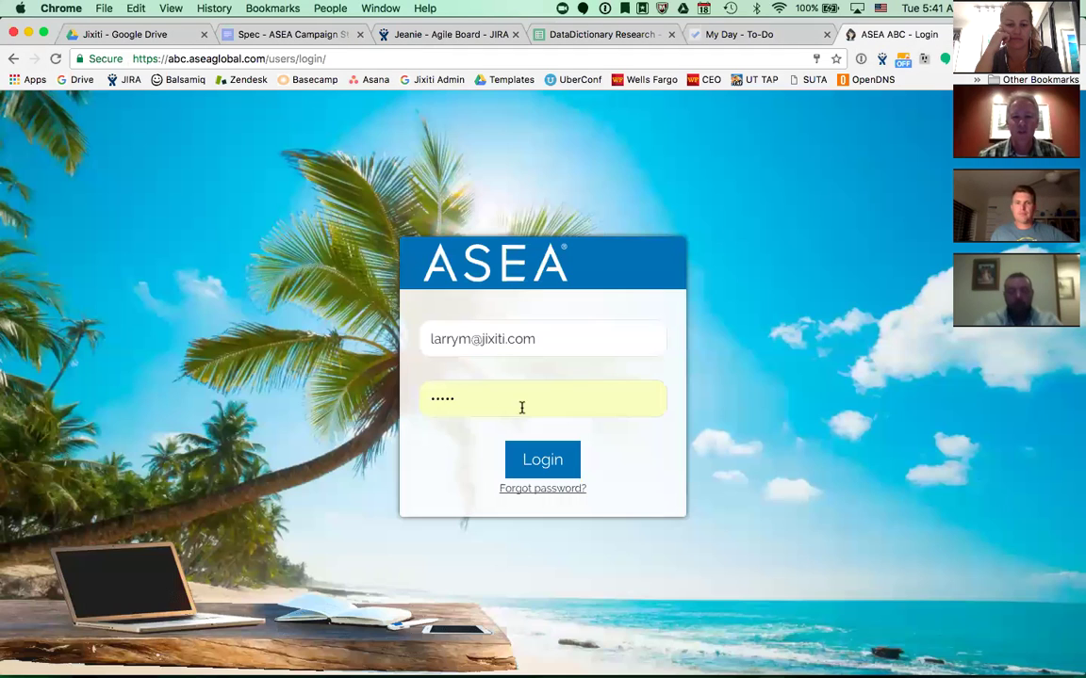
Replace the account password on the login form and try logging in again without saving the login.
{"action": "left_click", "coordinate": [469, 396]}
{"action": "key", "text": "BackSpace"}
{"action": "key", "text": "BackSpace"}
{"action": "key", "text": "BackSpace"}
{"action": "key", "text": "BackSpace"}
{"action": "key", "text": "BackSpace"}
{"action": "type", "text": "••••"}
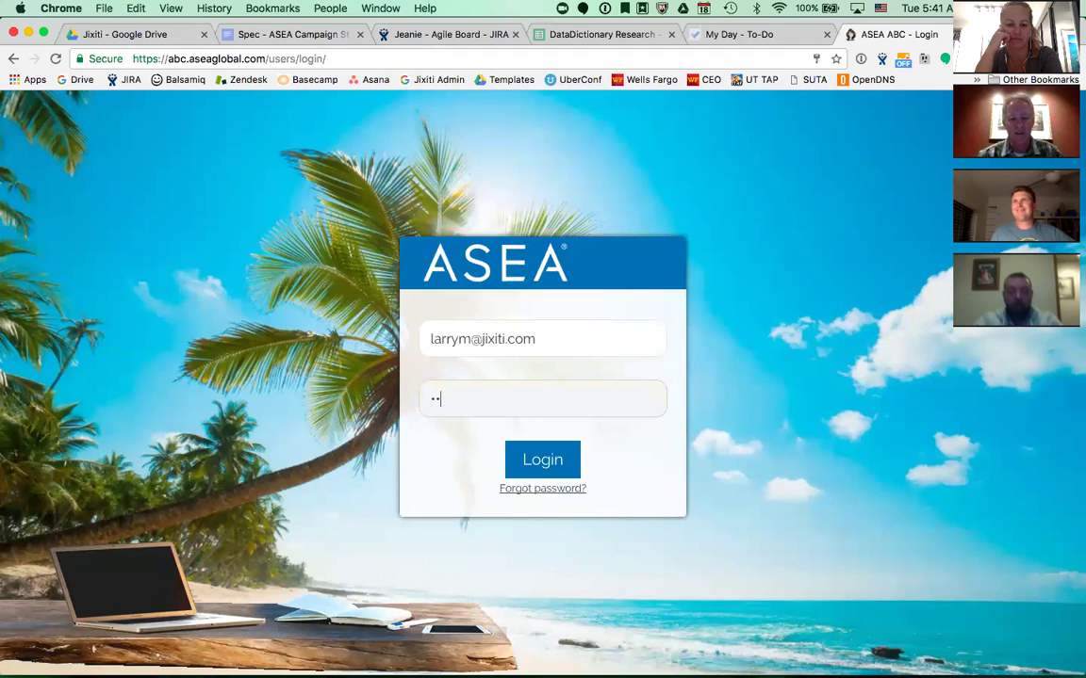
{"action": "type", "text": "•"}
{"action": "left_click", "coordinate": [533, 459]}
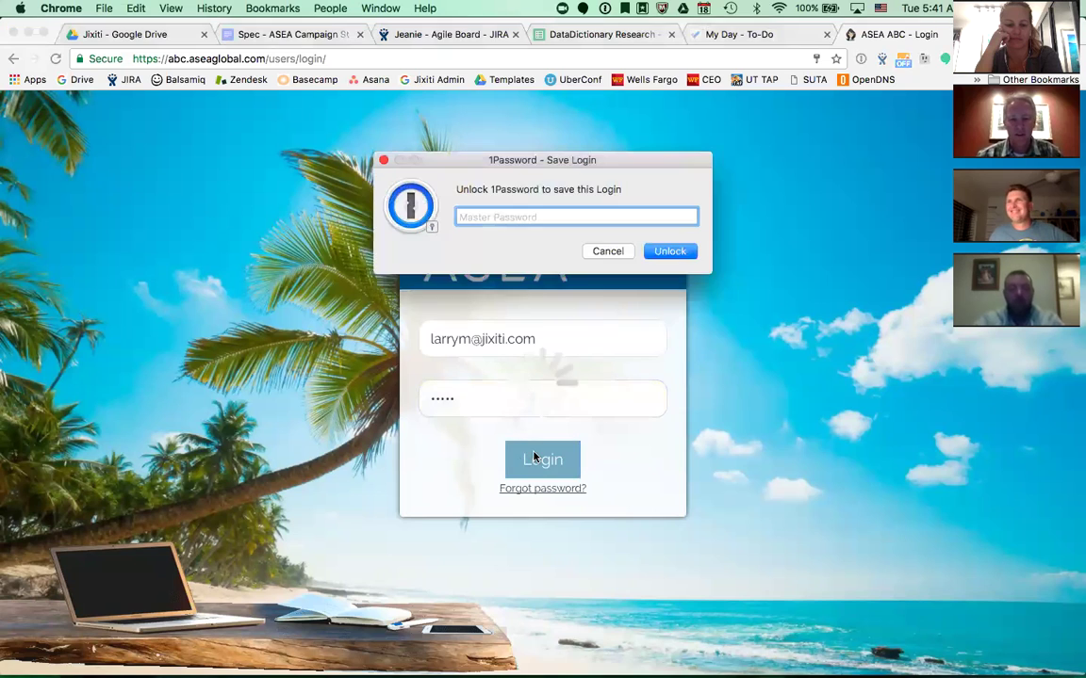
{"action": "left_click", "coordinate": [608, 251]}
{"action": "left_click", "coordinate": [541, 417]}
Re-enter the account password, log in without saving the login in 1Password, and start a new day.
{"action": "left_click", "coordinate": [498, 395]}
{"action": "double_click", "coordinate": [498, 395]}
{"action": "type", "text": "•••••"}
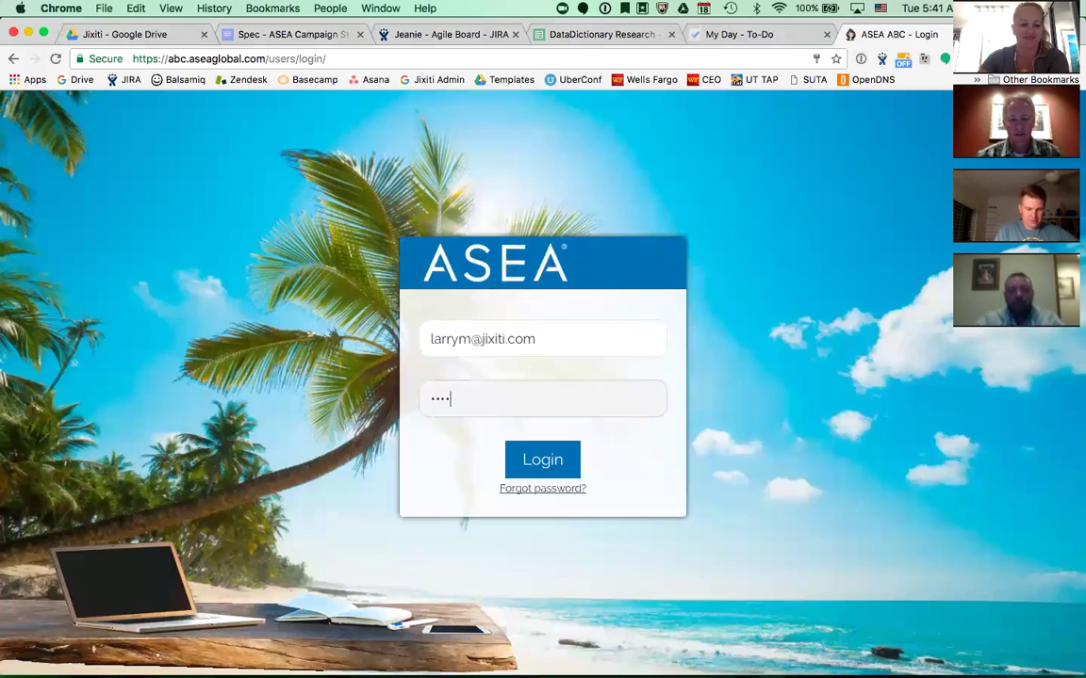
{"action": "left_click", "coordinate": [530, 462]}
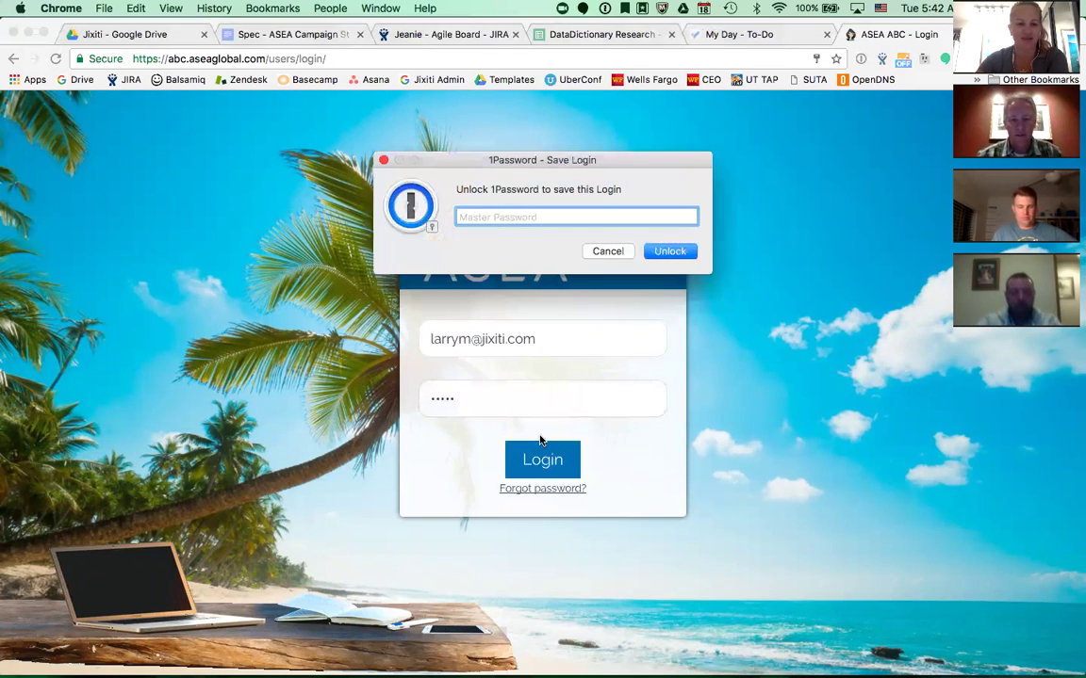
{"action": "left_click", "coordinate": [607, 253]}
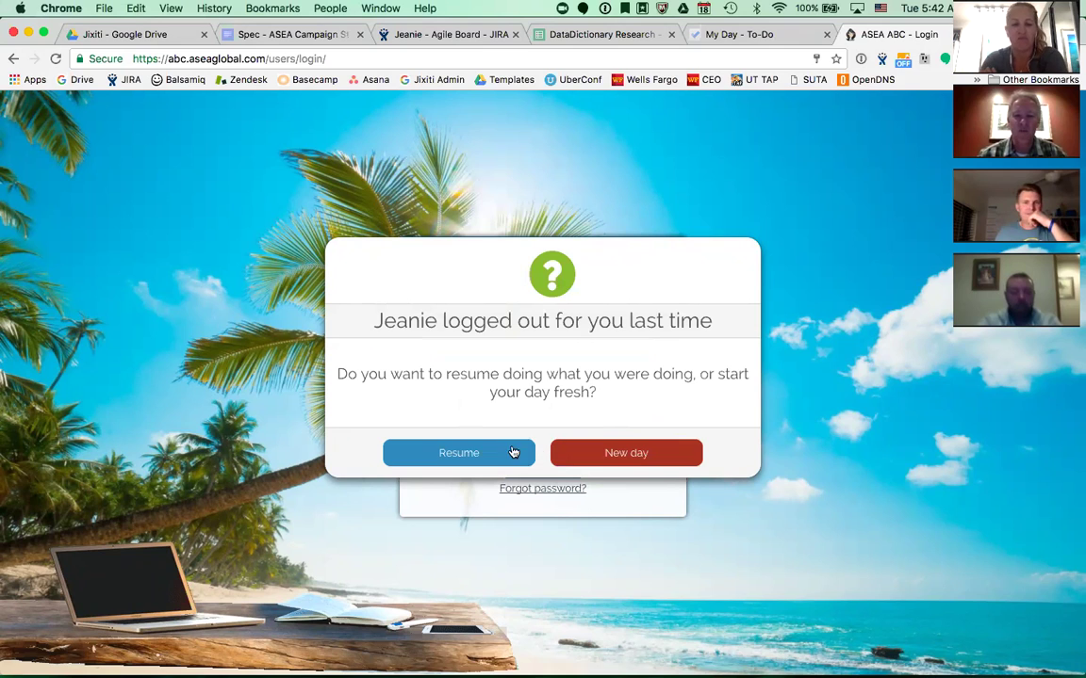
{"action": "left_click", "coordinate": [626, 454]}
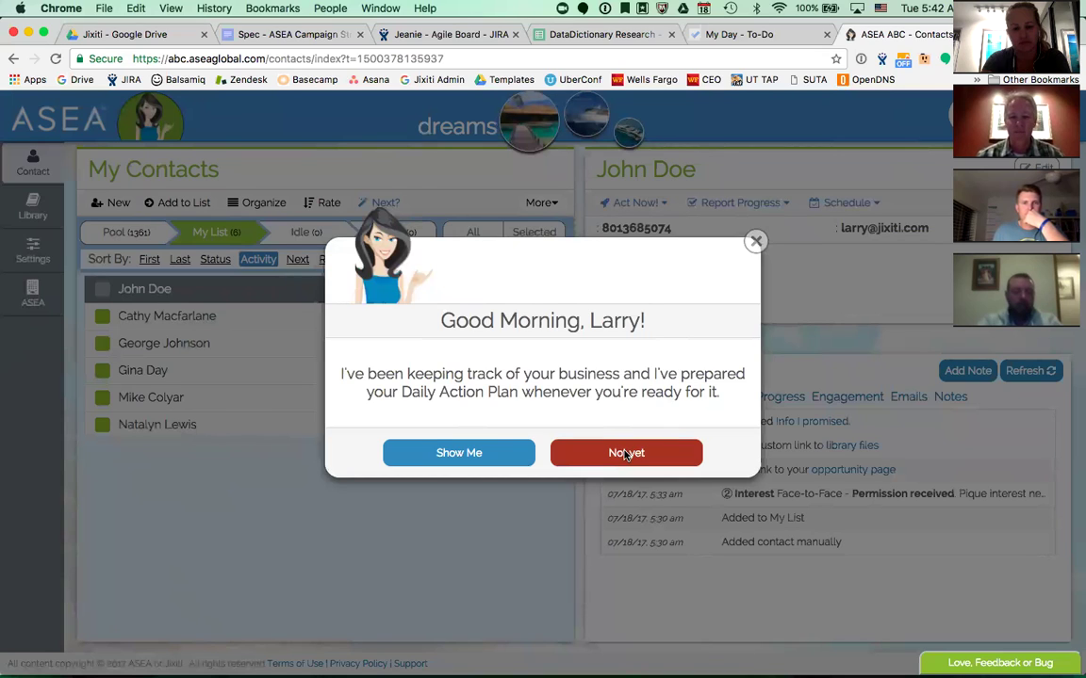
Show the prepared Daily Action Plan, review its prioritized to-do list, and start working through it.
{"action": "left_click", "coordinate": [456, 456]}
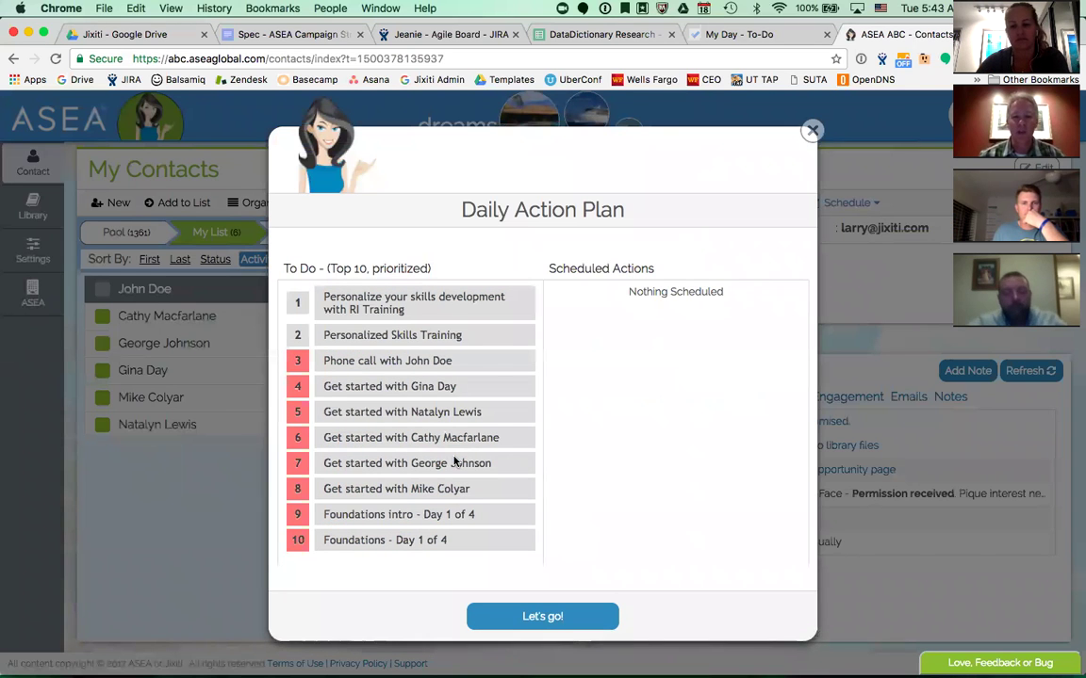
{"action": "mouse_move", "coordinate": [453, 377]}
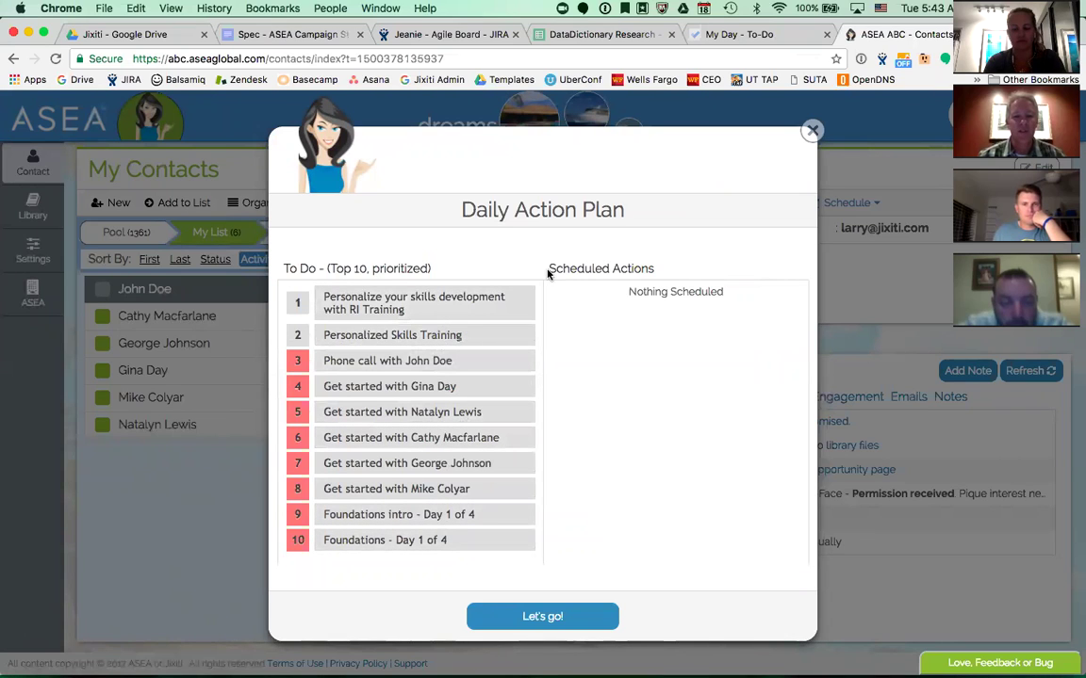
{"action": "mouse_move", "coordinate": [500, 317]}
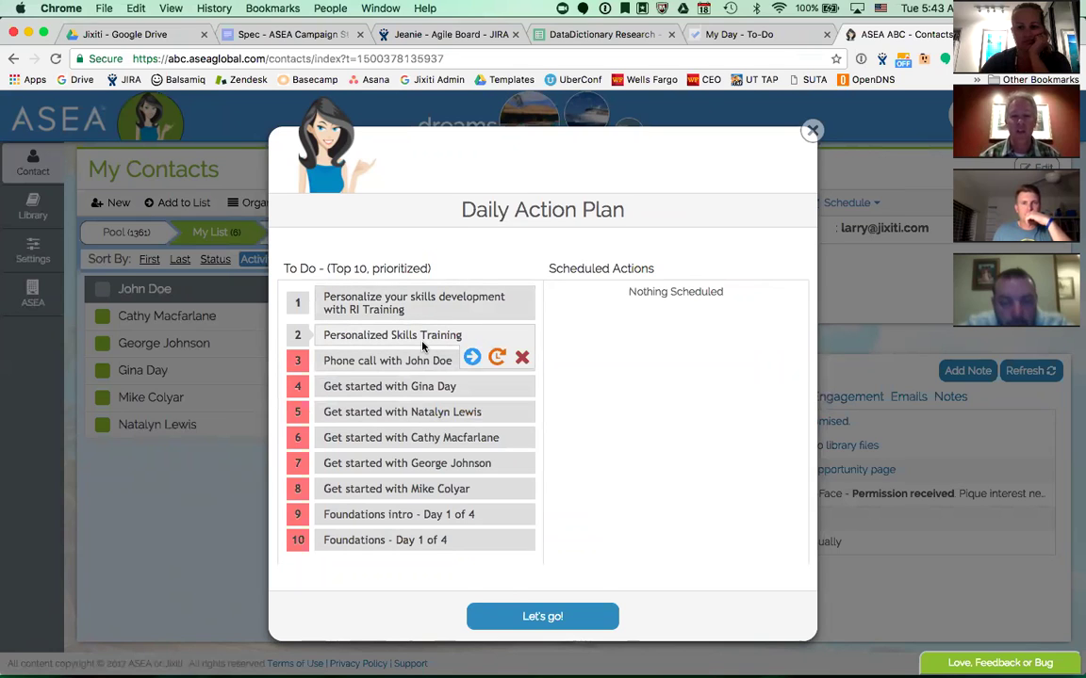
{"action": "mouse_move", "coordinate": [436, 353]}
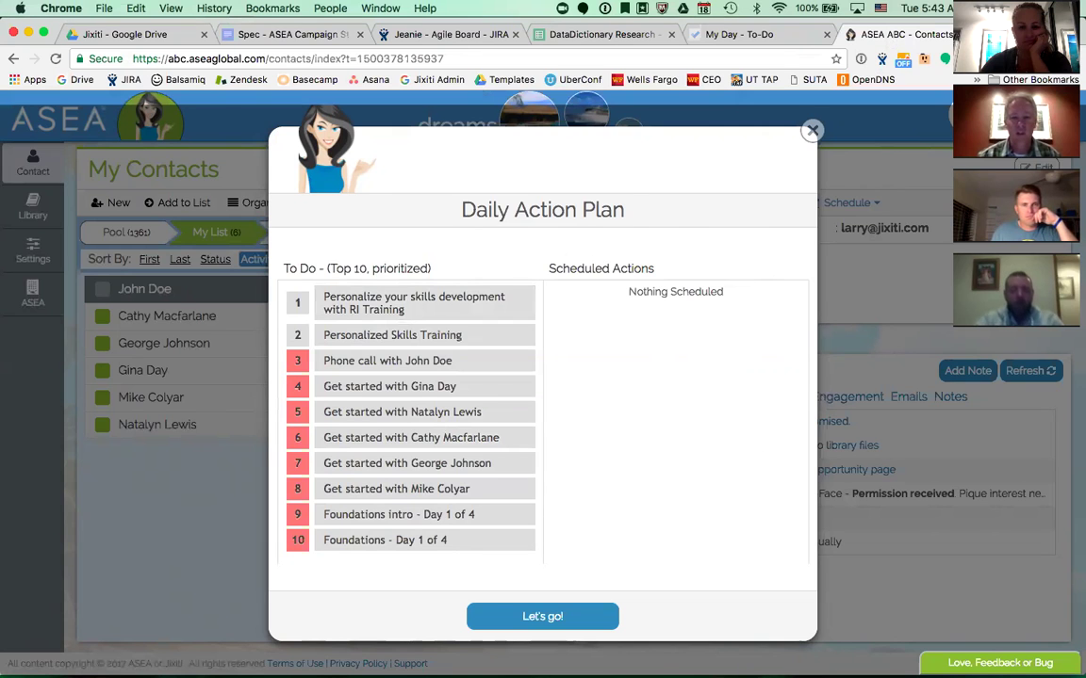
{"action": "key", "text": "Return"}
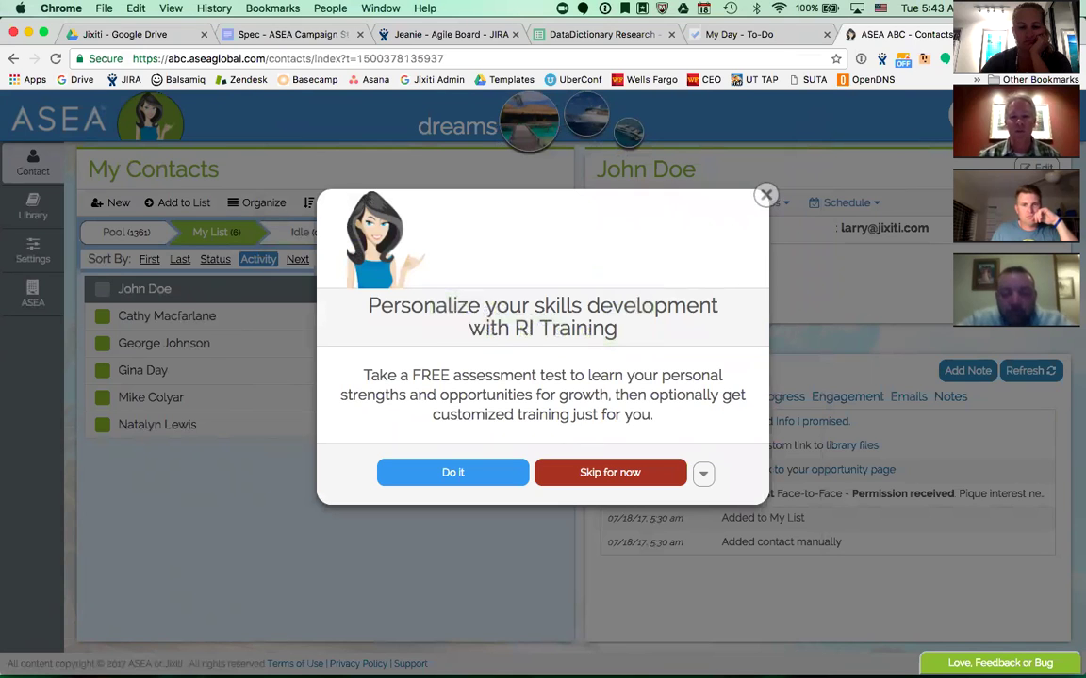
Start the RI Training skills development action, look at its introduction video and options, and close it.
{"action": "left_click", "coordinate": [477, 474]}
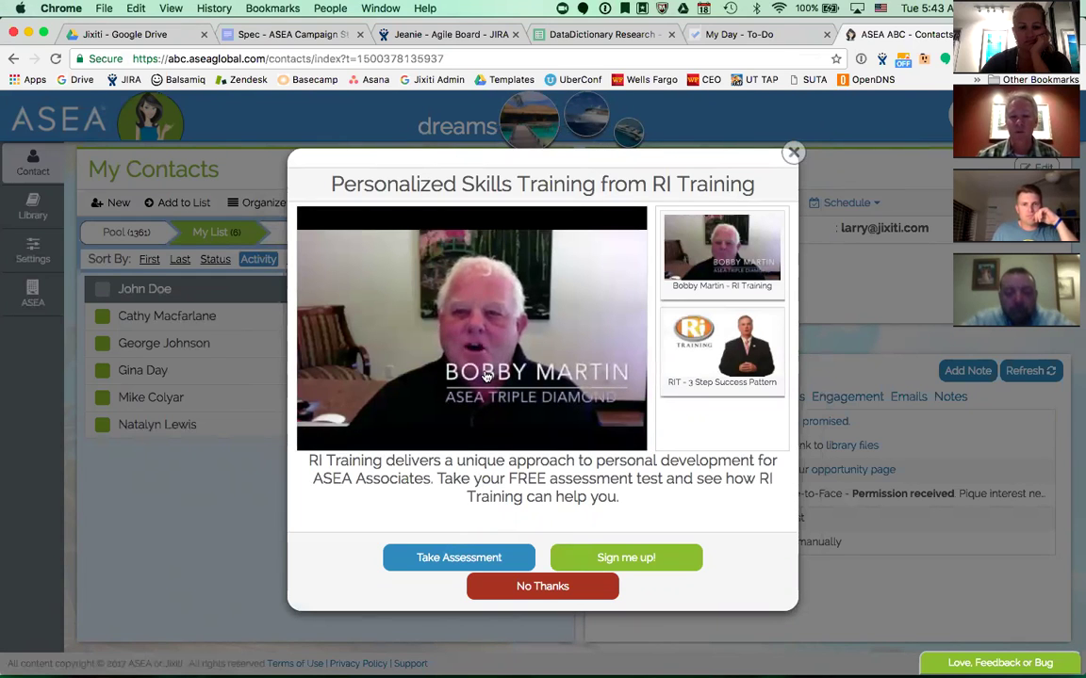
{"action": "mouse_move", "coordinate": [318, 440]}
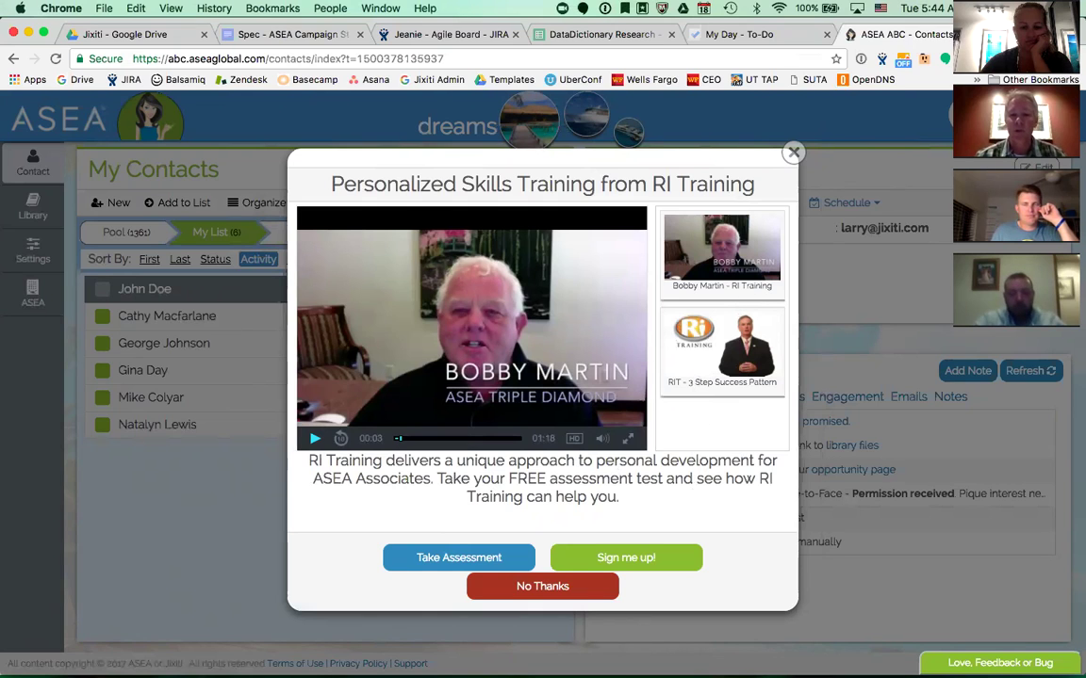
{"action": "key", "text": "Escape"}
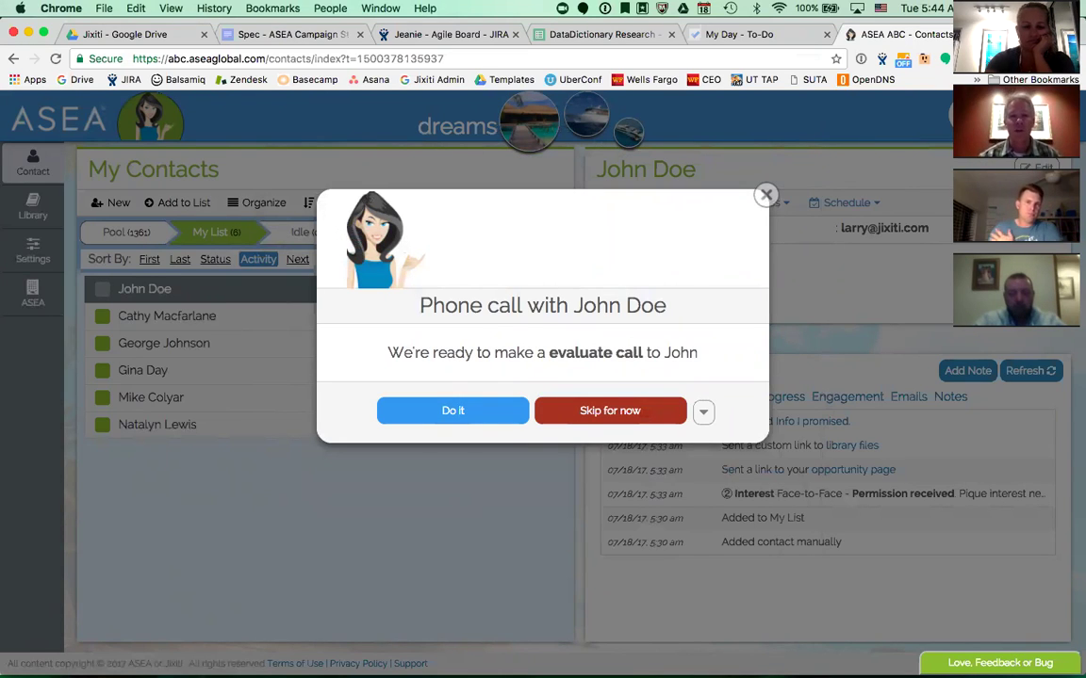
Skip the evaluate phone call for now and leave the remaining Daily Action Plan prompts.
{"action": "left_click", "coordinate": [624, 411]}
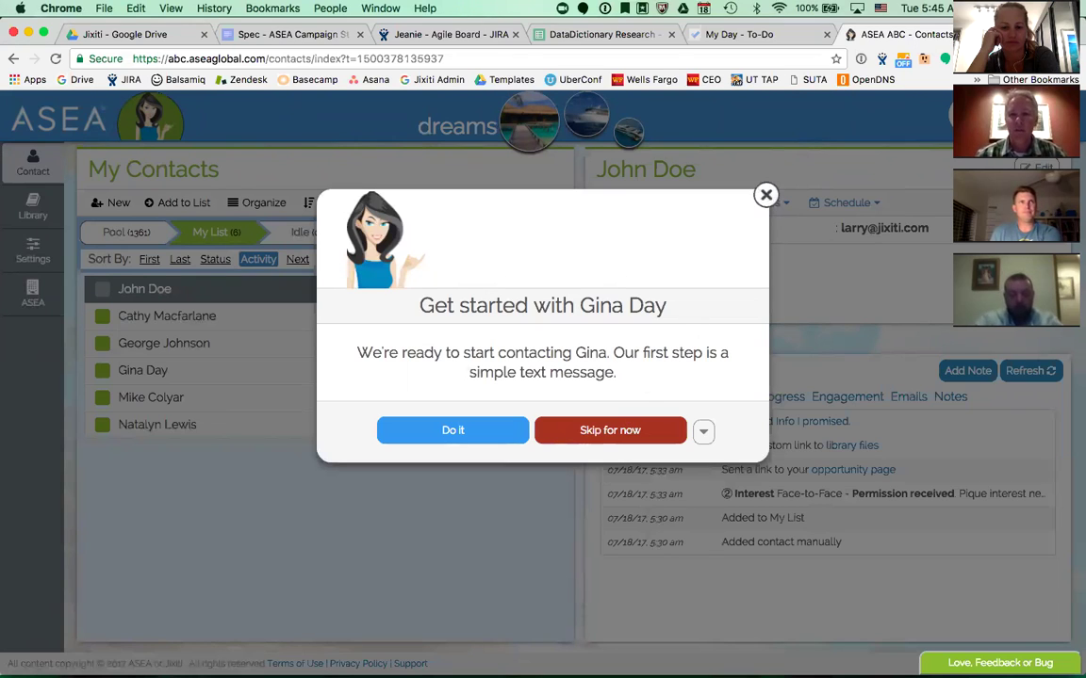
{"action": "key", "text": "Escape"}
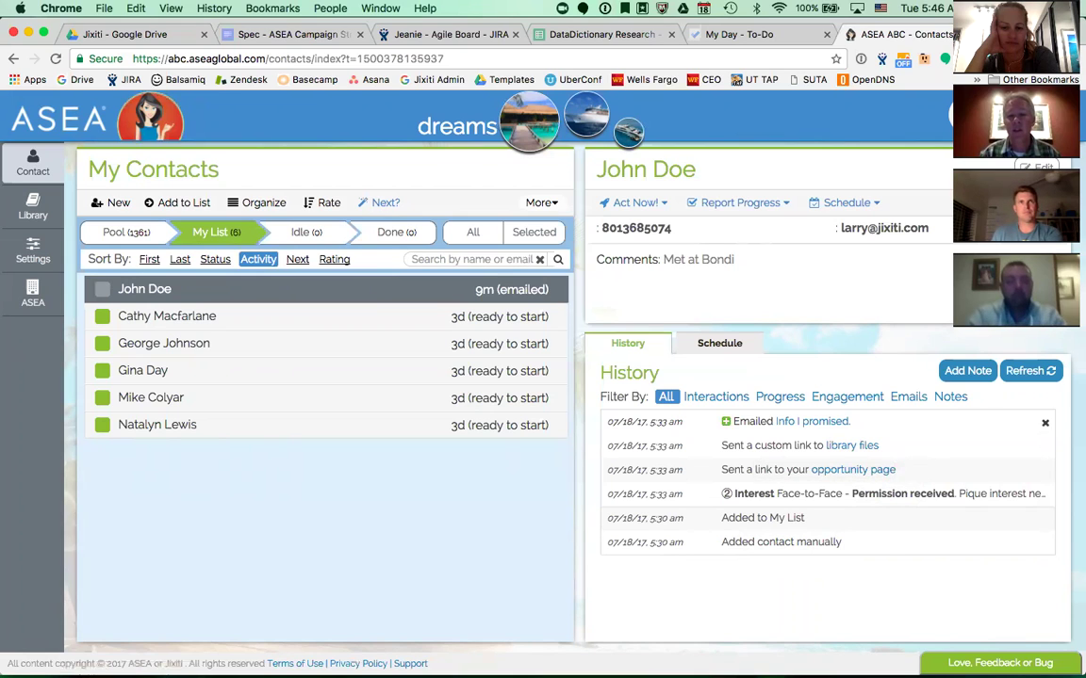
Expand the "Info I promised" email entry in the contact's history and examine its delivery stages.
{"action": "left_click", "coordinate": [725, 421]}
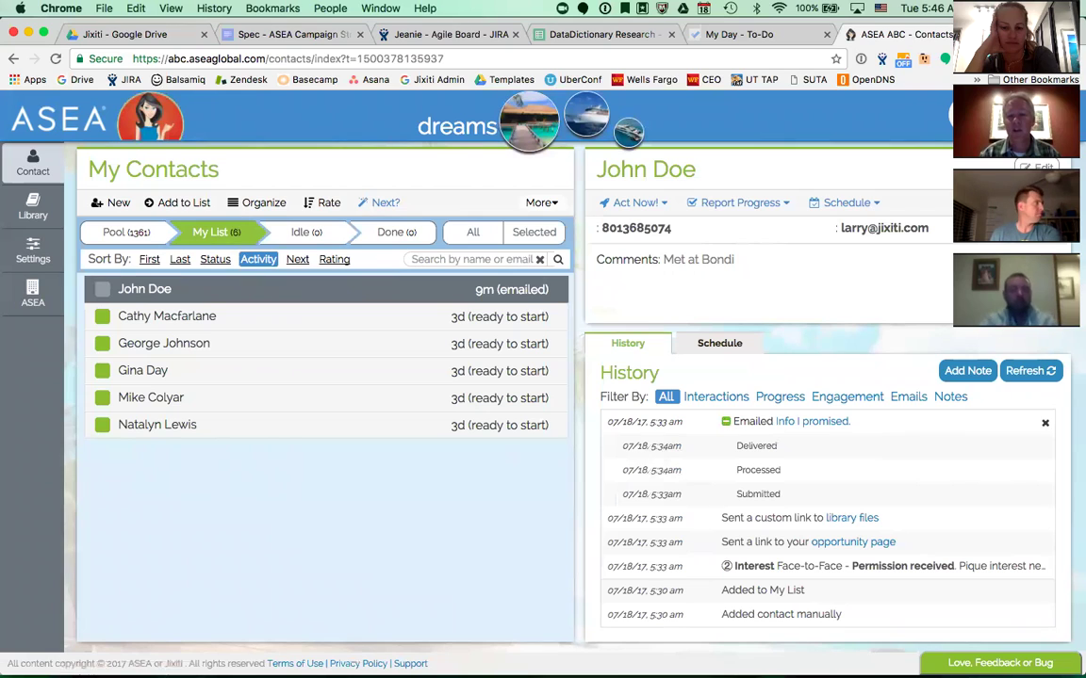
{"action": "left_click", "coordinate": [726, 421]}
{"action": "left_click", "coordinate": [726, 422]}
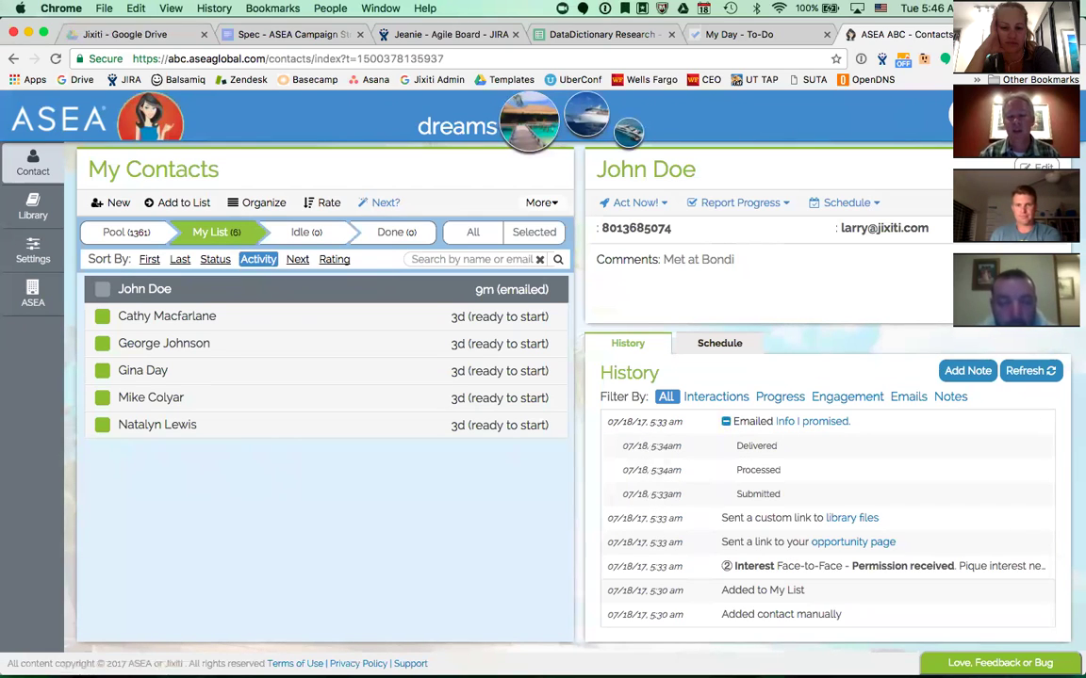
{"action": "double_click", "coordinate": [758, 494]}
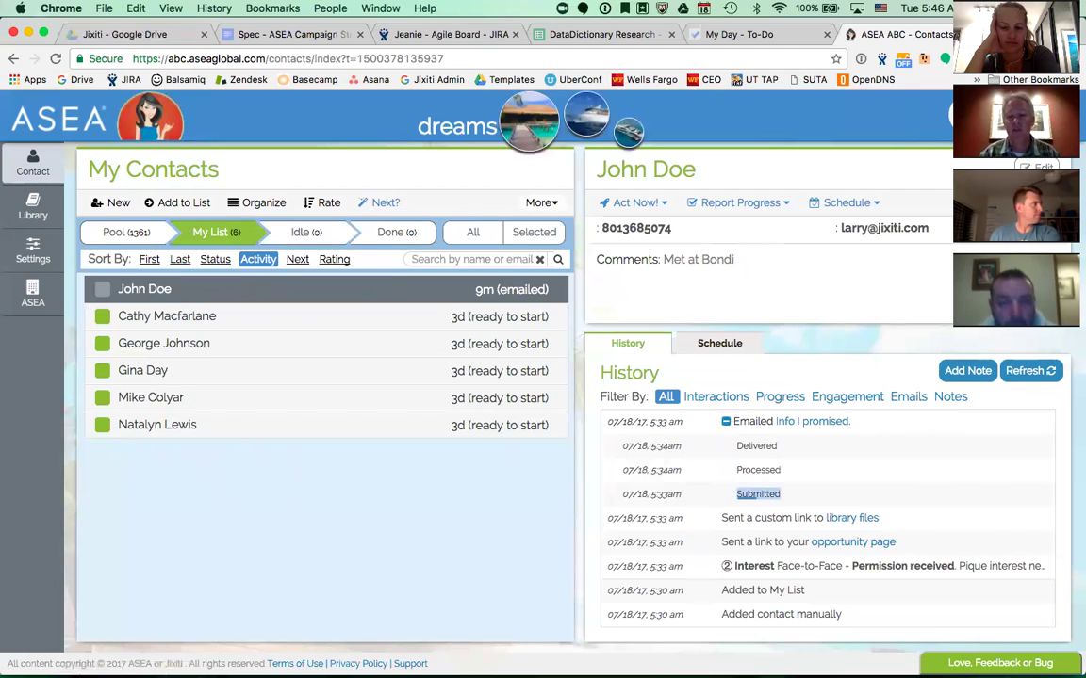
{"action": "key", "text": "Escape"}
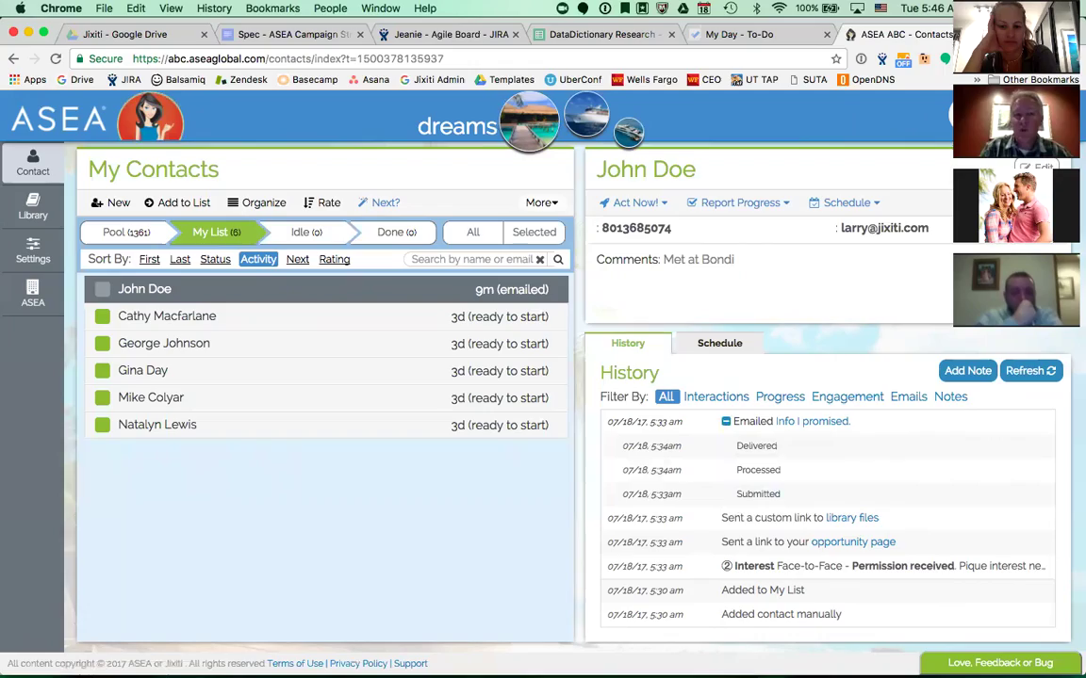
Switch to the Mail app and open the "COPY: Info I promised" message in the inbox.
{"action": "key", "text": "ctrl+Up"}
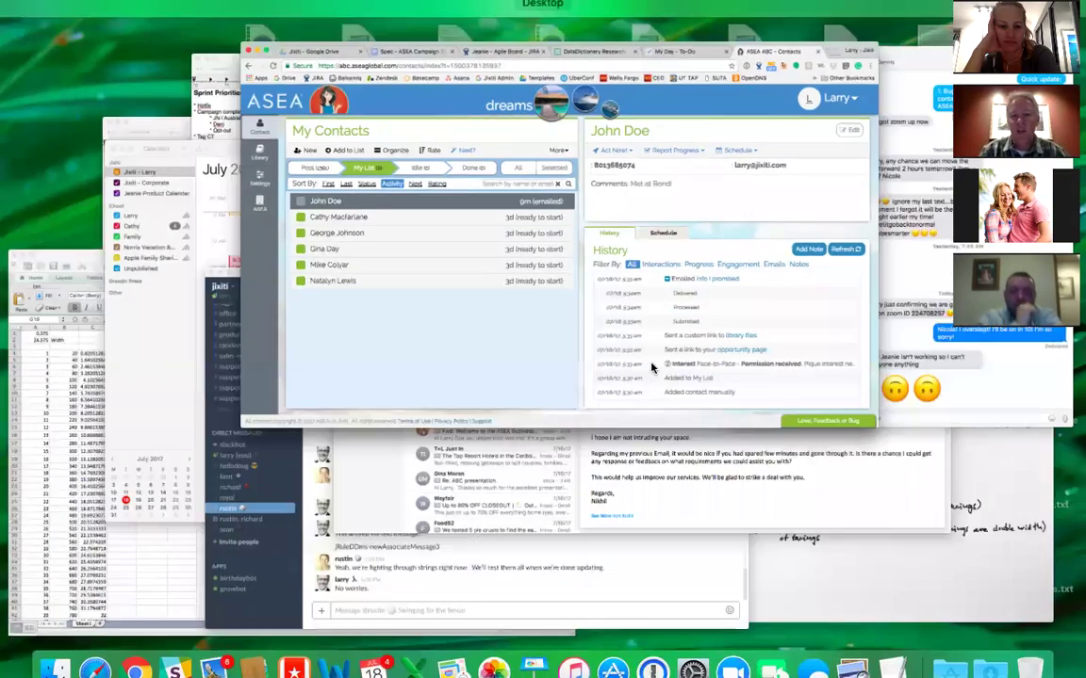
{"action": "left_click", "coordinate": [649, 362]}
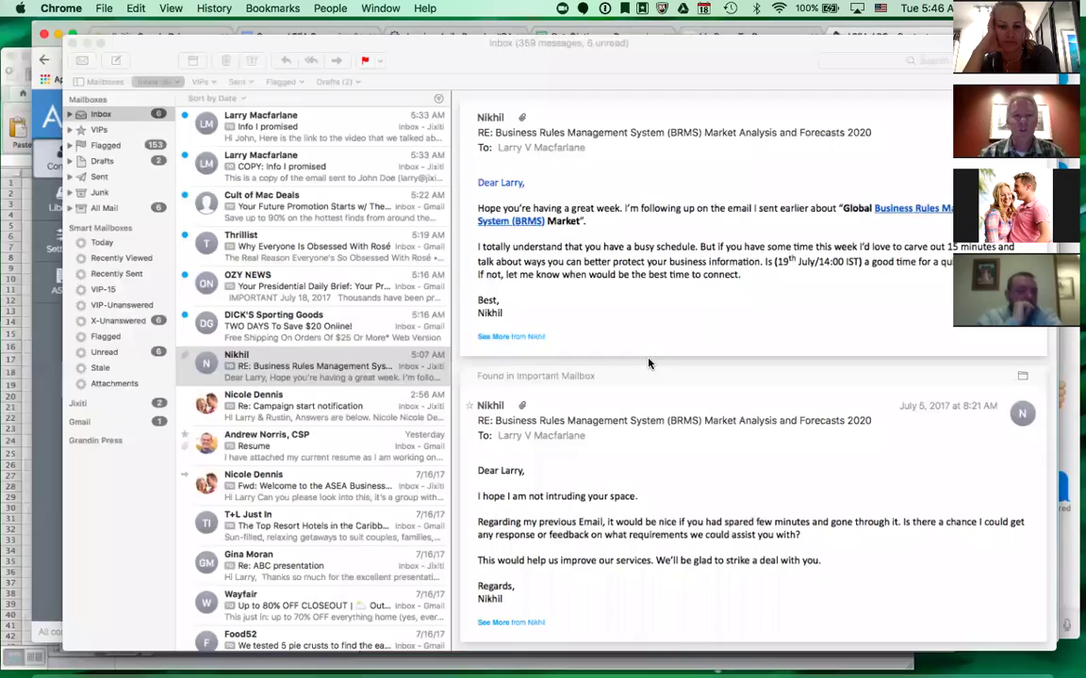
{"action": "scroll", "coordinate": [372, 371], "scroll_direction": "up", "scroll_amount": 2}
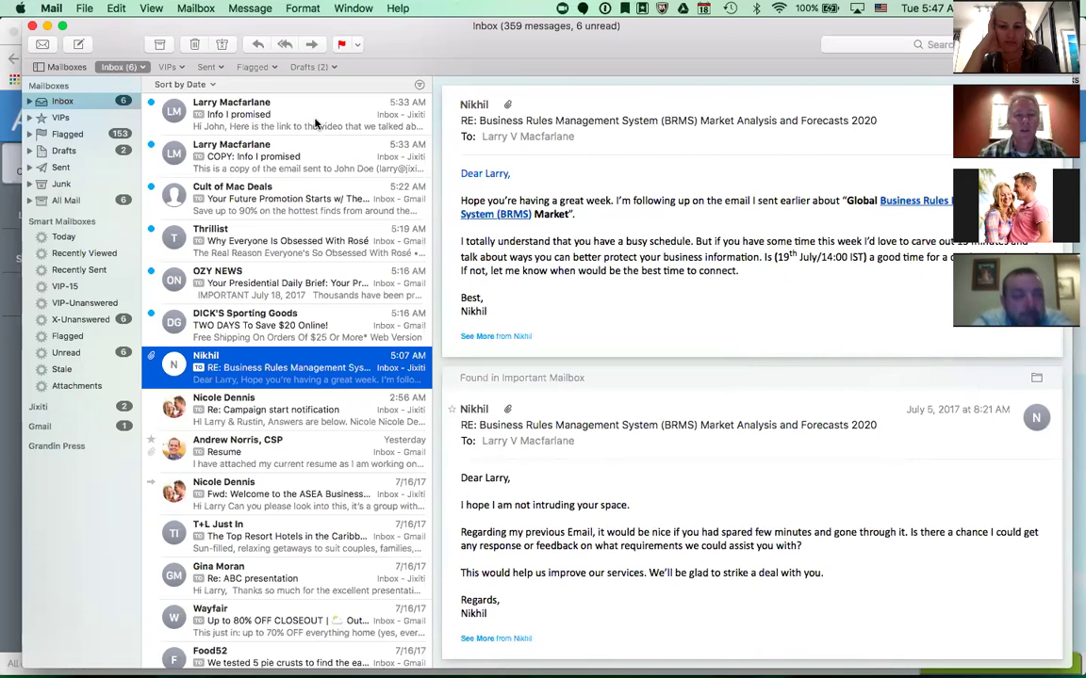
{"action": "left_click", "coordinate": [317, 170]}
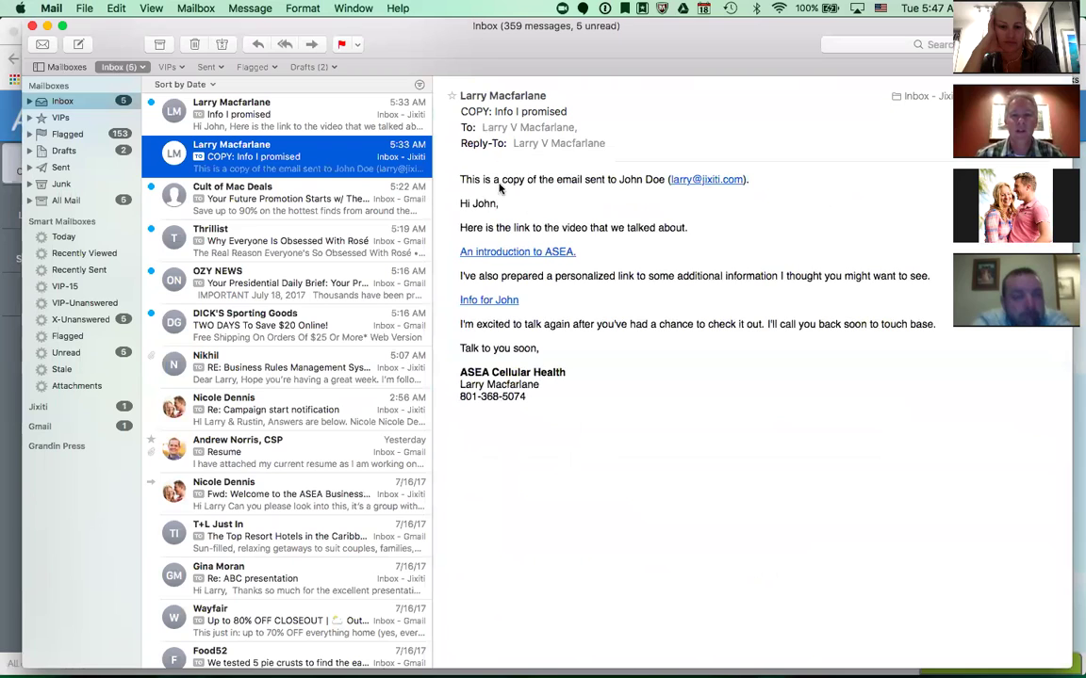
Examine the copied email's opening recipient line and its "An introduction to ASEA" and personalized info links.
{"action": "left_click_drag", "start_coordinate": [460, 179], "coordinate": [650, 179]}
{"action": "left_click", "coordinate": [649, 179]}
{"action": "triple_click", "coordinate": [650, 179]}
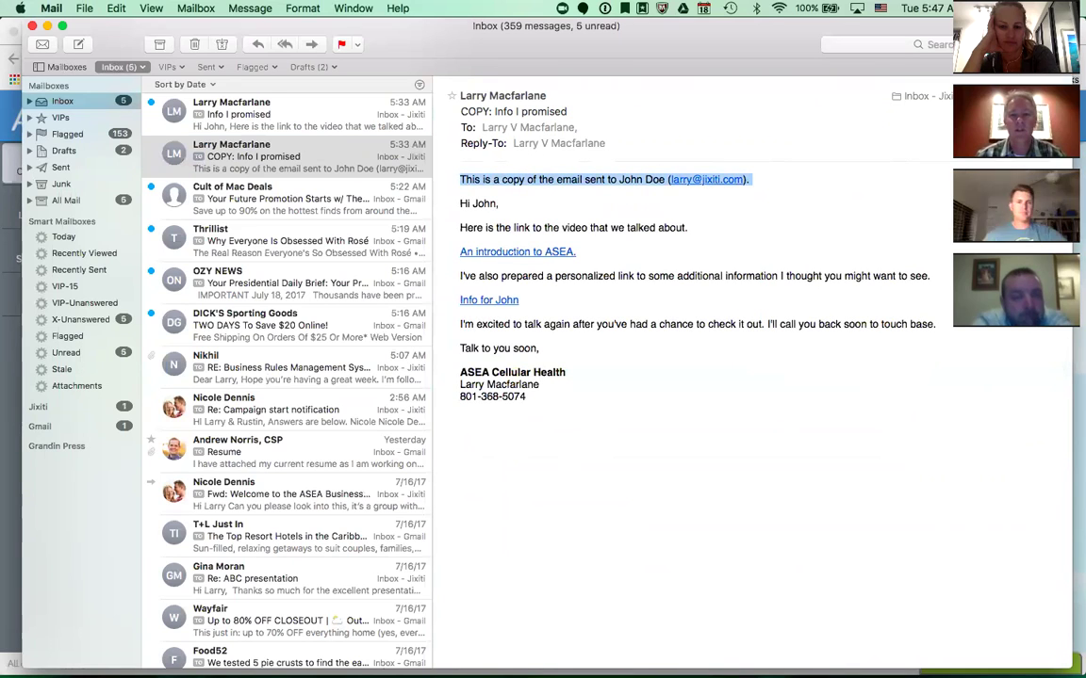
{"action": "left_click", "coordinate": [610, 195]}
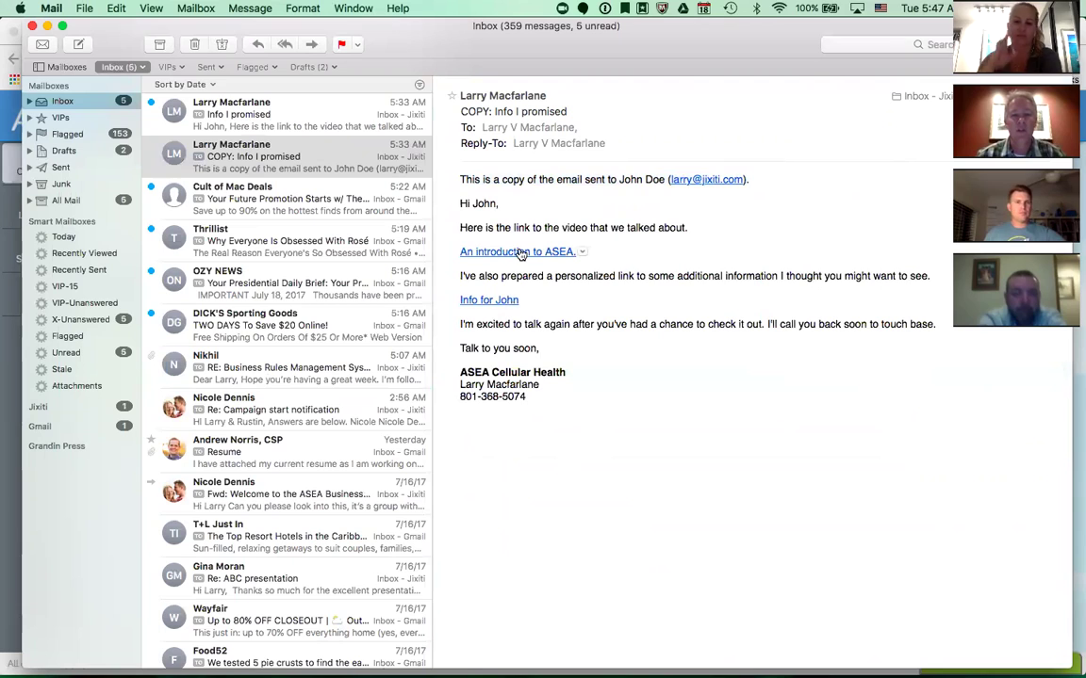
{"action": "mouse_move", "coordinate": [521, 254]}
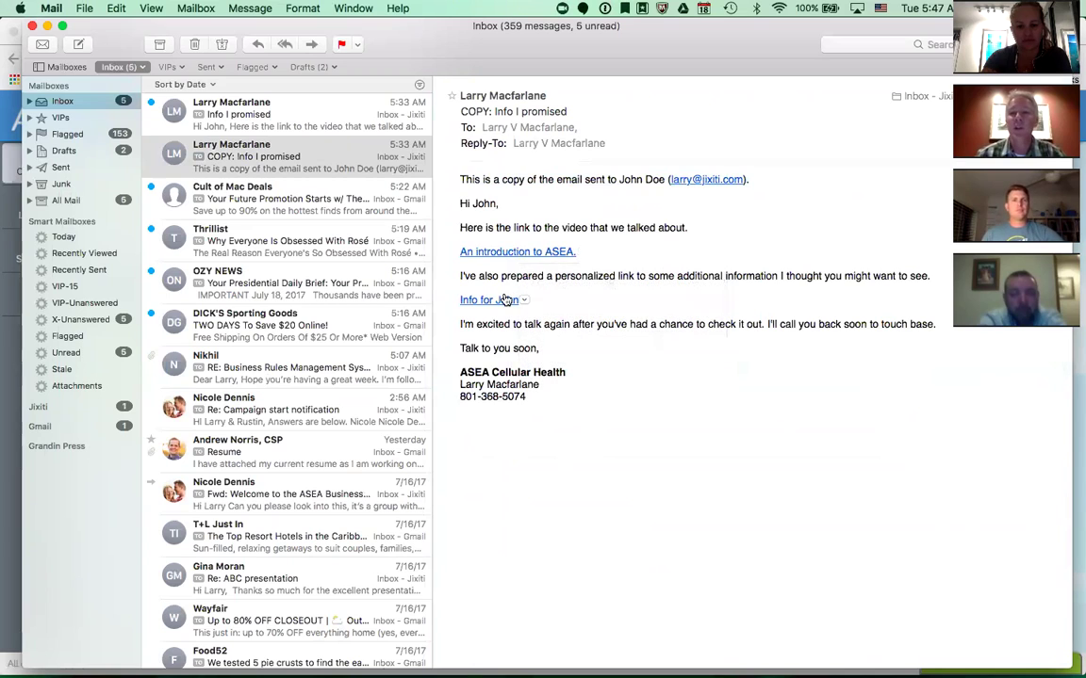
Open the original "Info I promised" message in the inbox and follow its "An introduction to ASEA" link.
{"action": "mouse_move", "coordinate": [493, 307]}
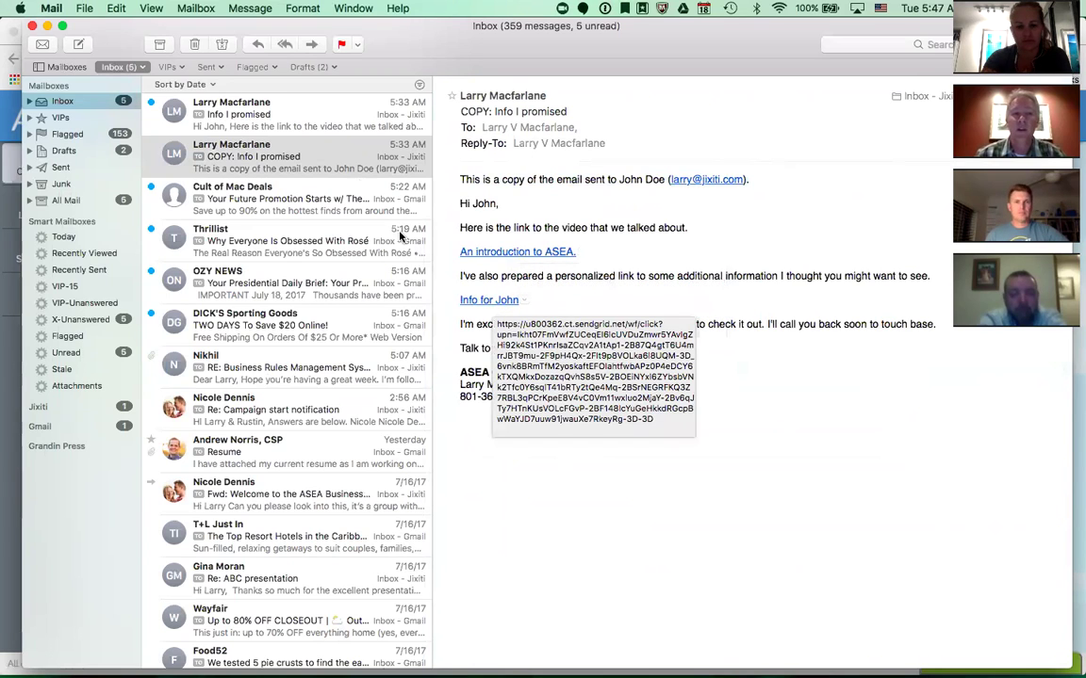
{"action": "left_click", "coordinate": [309, 125]}
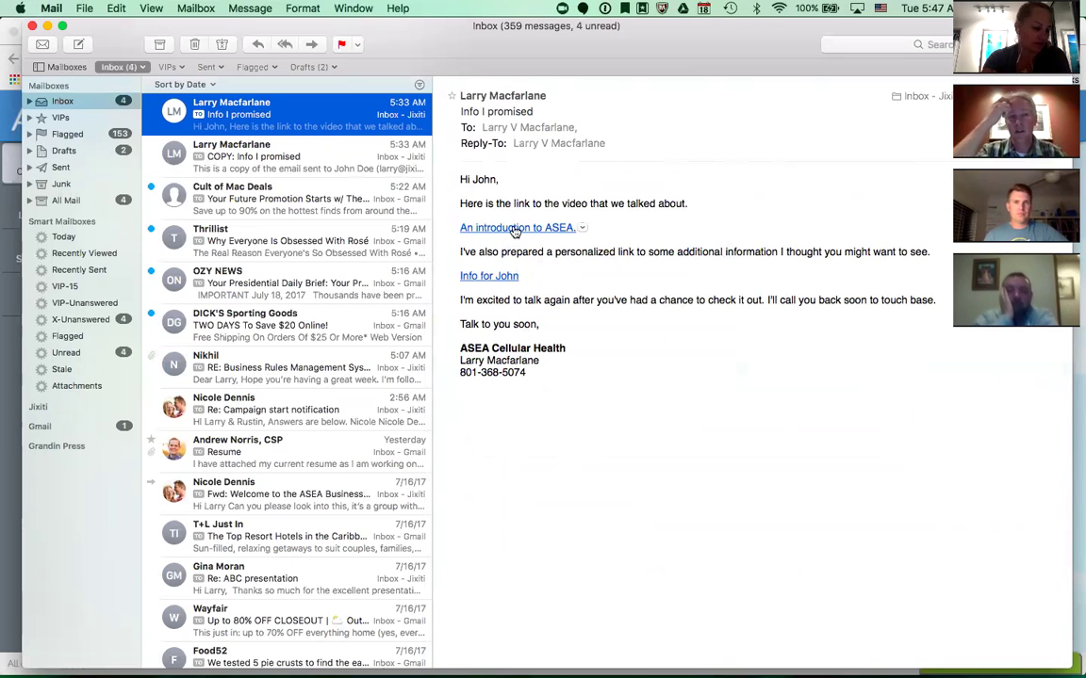
{"action": "mouse_move", "coordinate": [514, 232]}
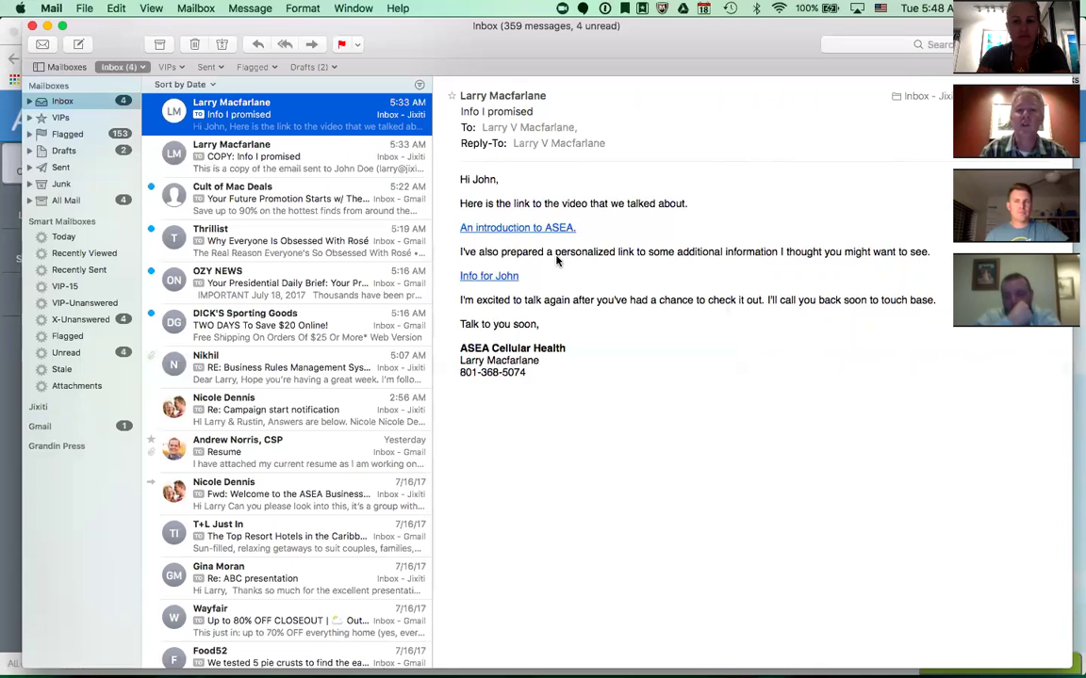
{"action": "left_click", "coordinate": [512, 233]}
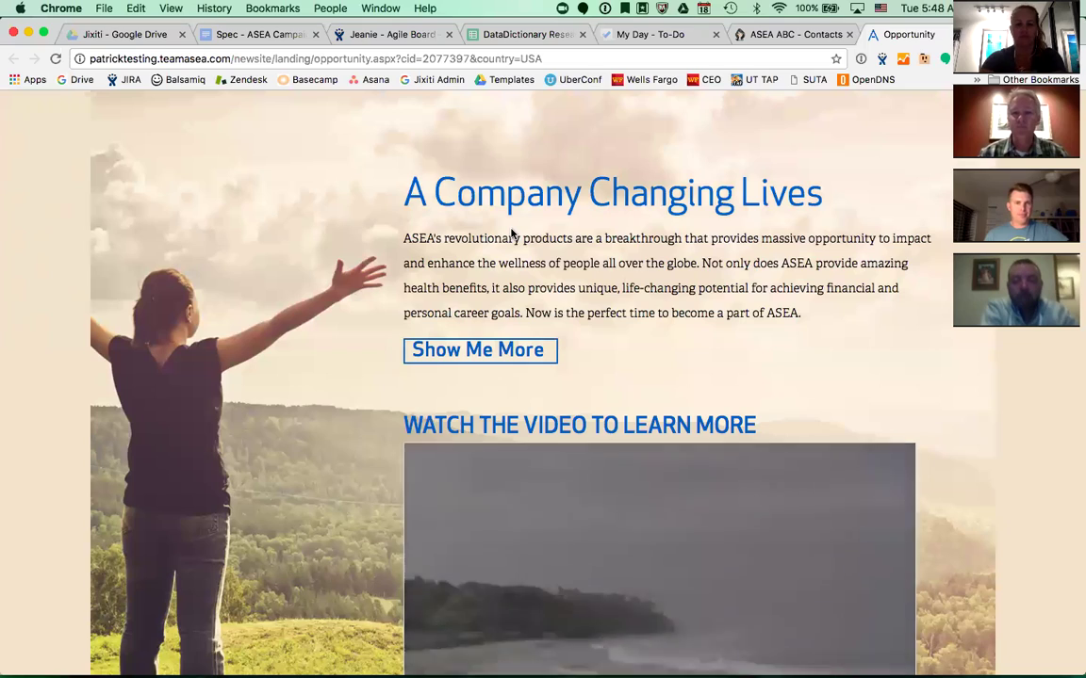
View the opportunity page's introductory video in full screen, return it to normal size and pause it.
{"action": "scroll", "coordinate": [514, 234], "scroll_direction": "down", "scroll_amount": 3}
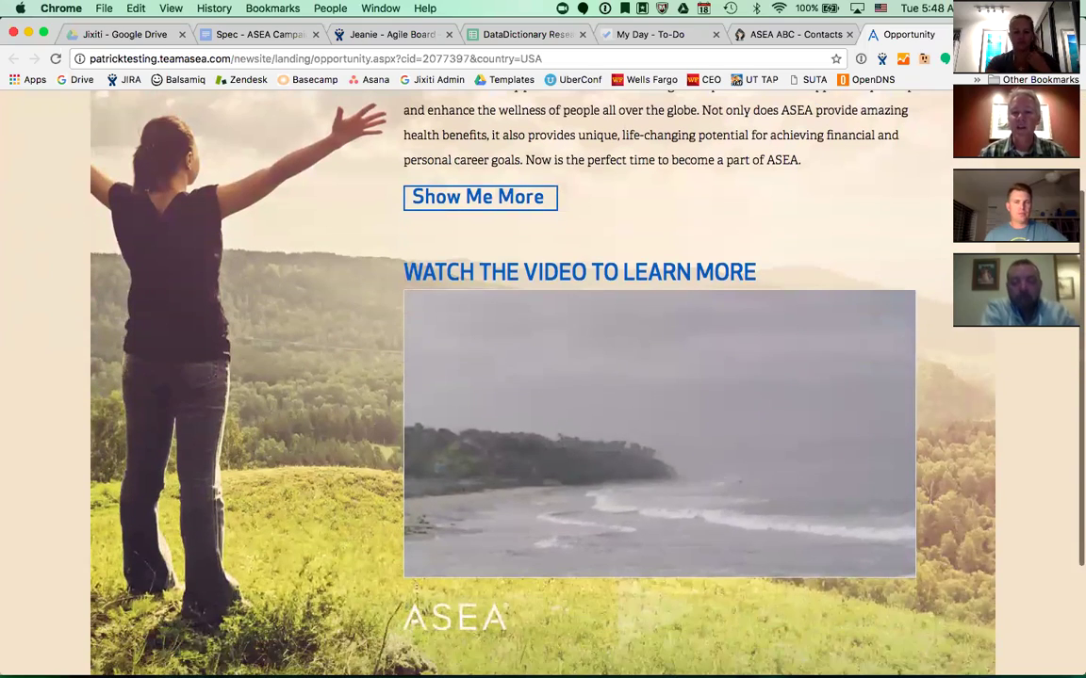
{"action": "scroll", "coordinate": [660, 377], "scroll_direction": "down", "scroll_amount": 2}
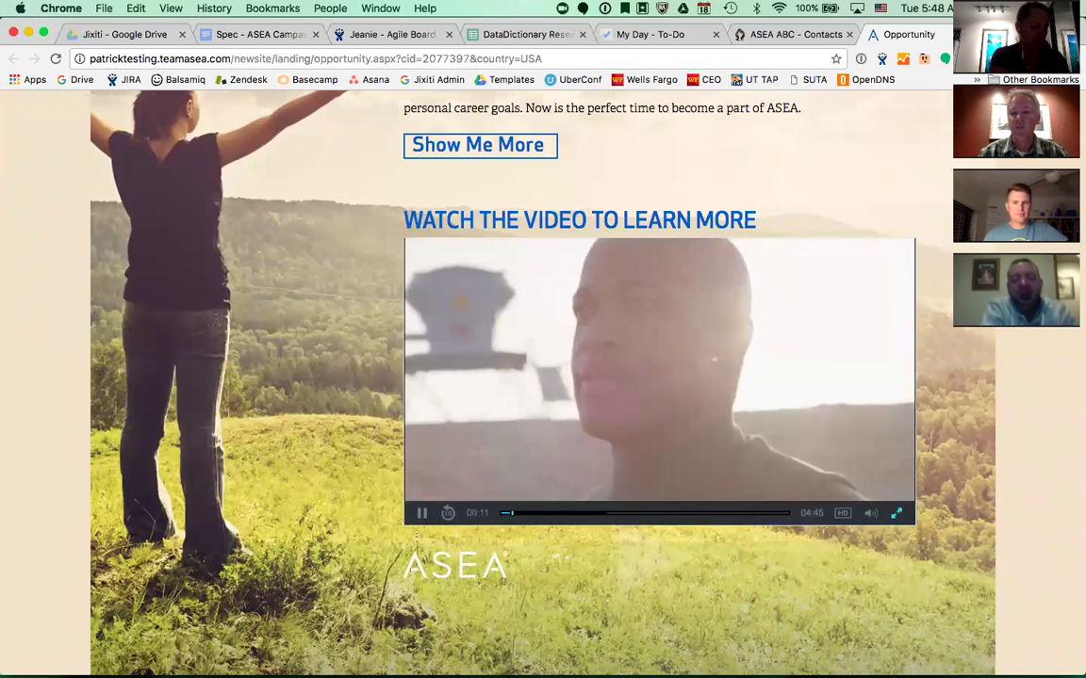
{"action": "left_click", "coordinate": [897, 513]}
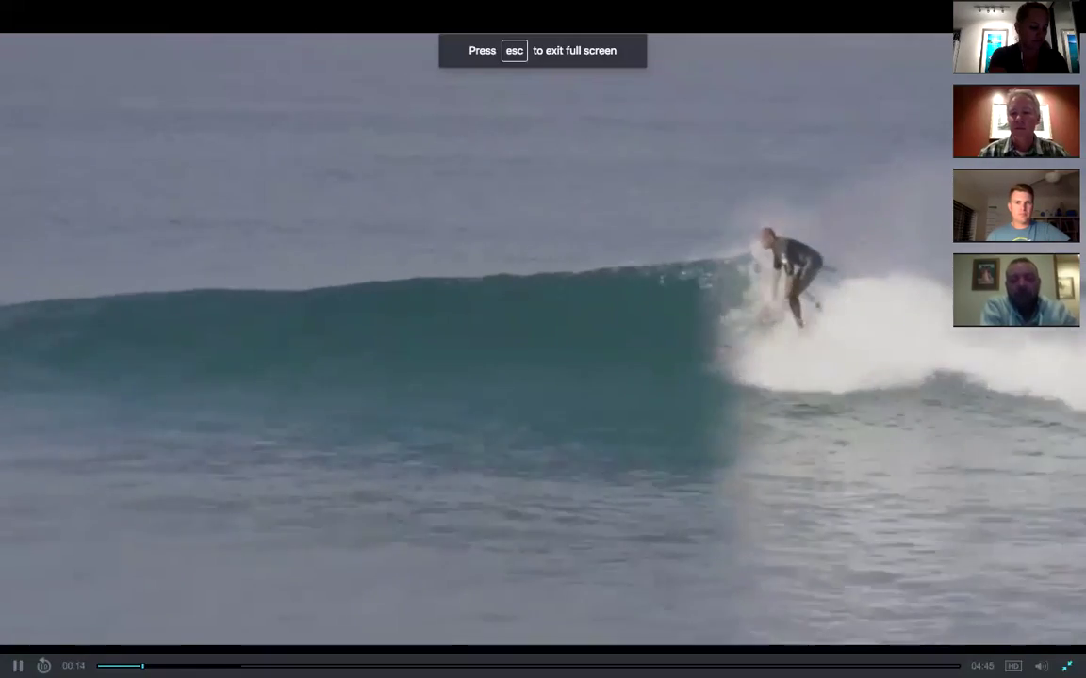
{"action": "key", "text": "Escape"}
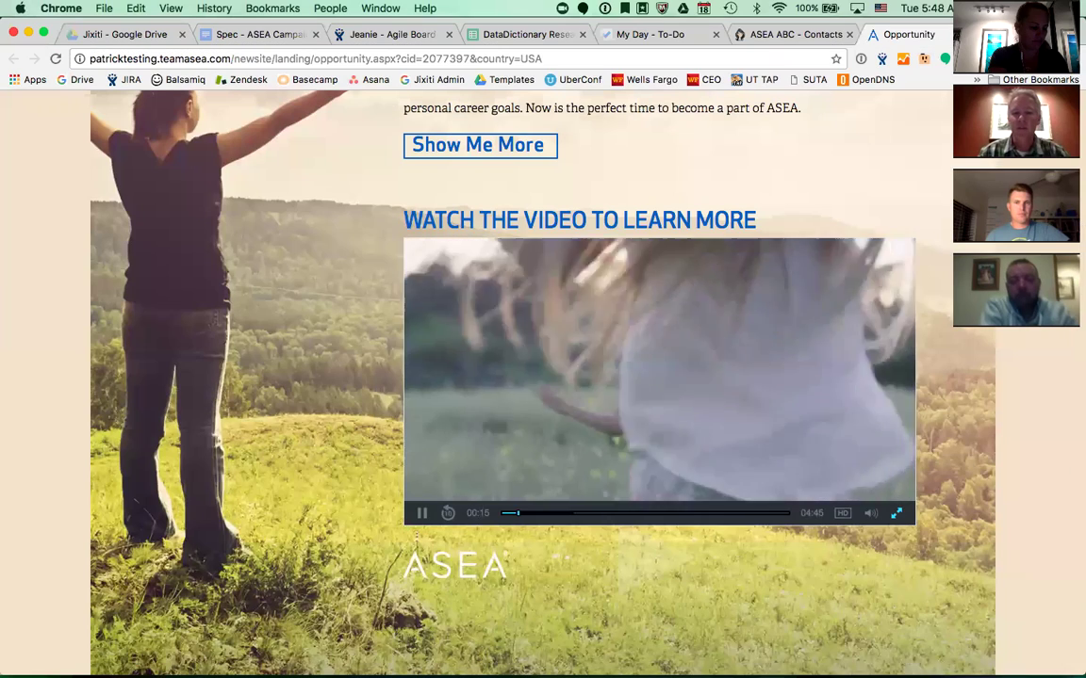
{"action": "key", "text": "space"}
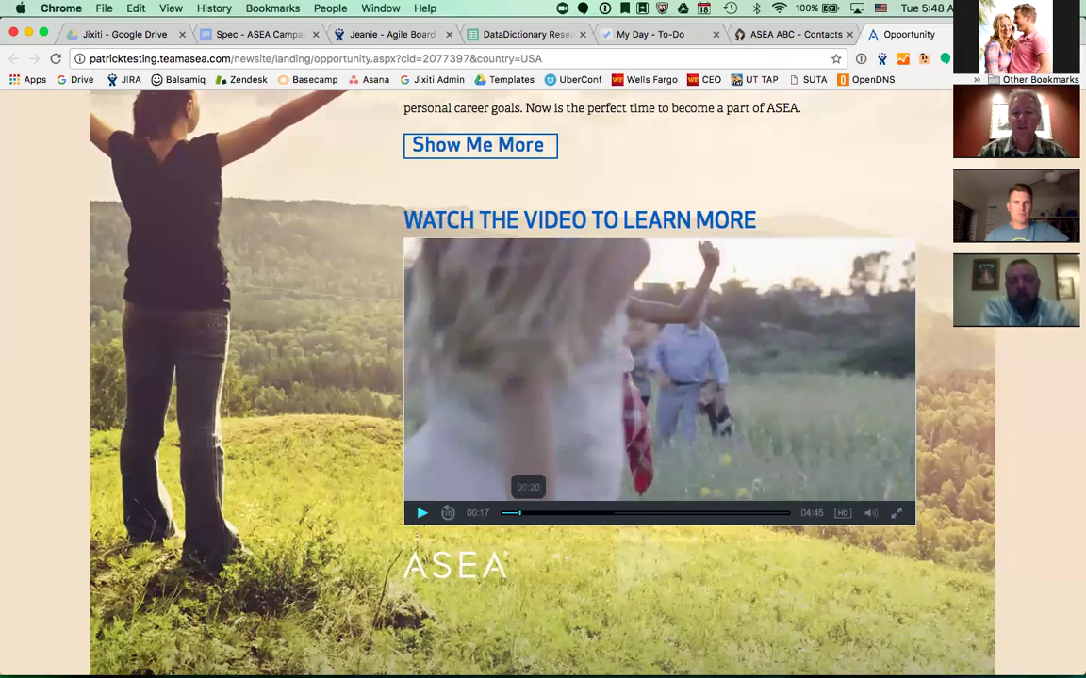
Skip ahead to 03:26 in the opportunity video, play a few seconds and pause it again.
{"action": "left_click_drag", "start_coordinate": [537, 512], "coordinate": [714, 512]}
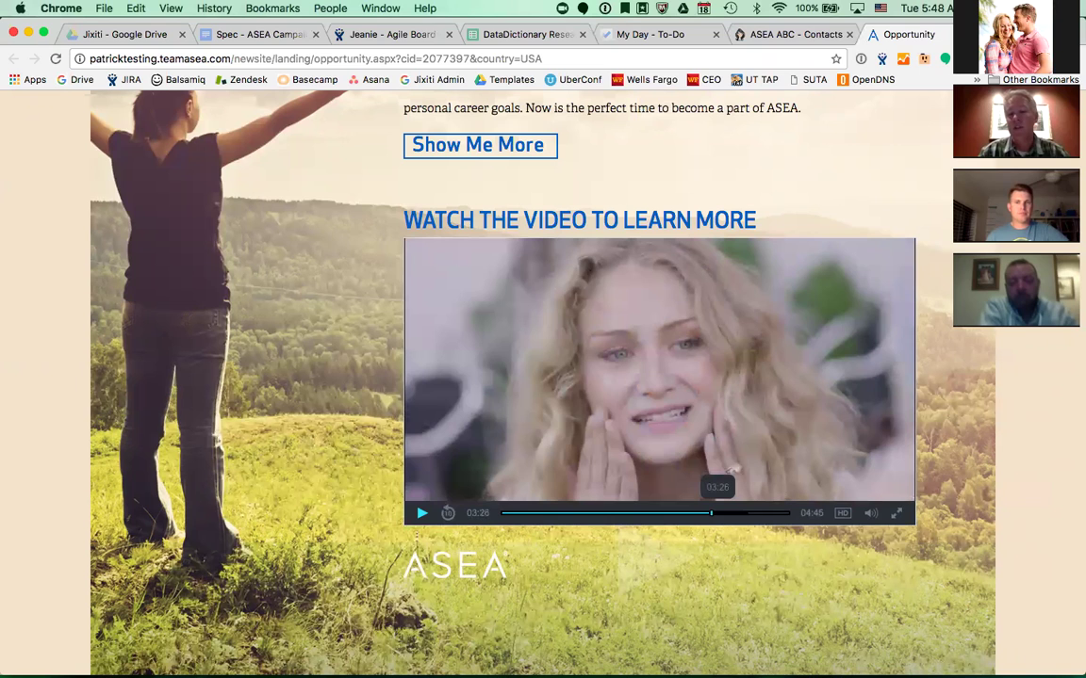
{"action": "key", "text": "space"}
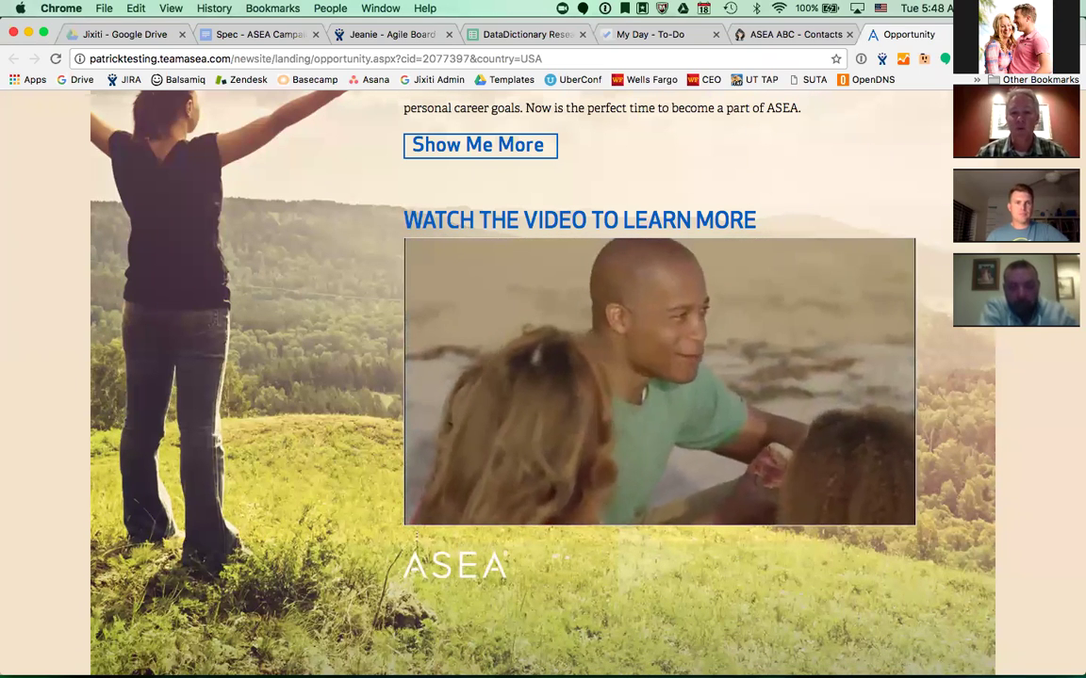
{"action": "key", "text": "space"}
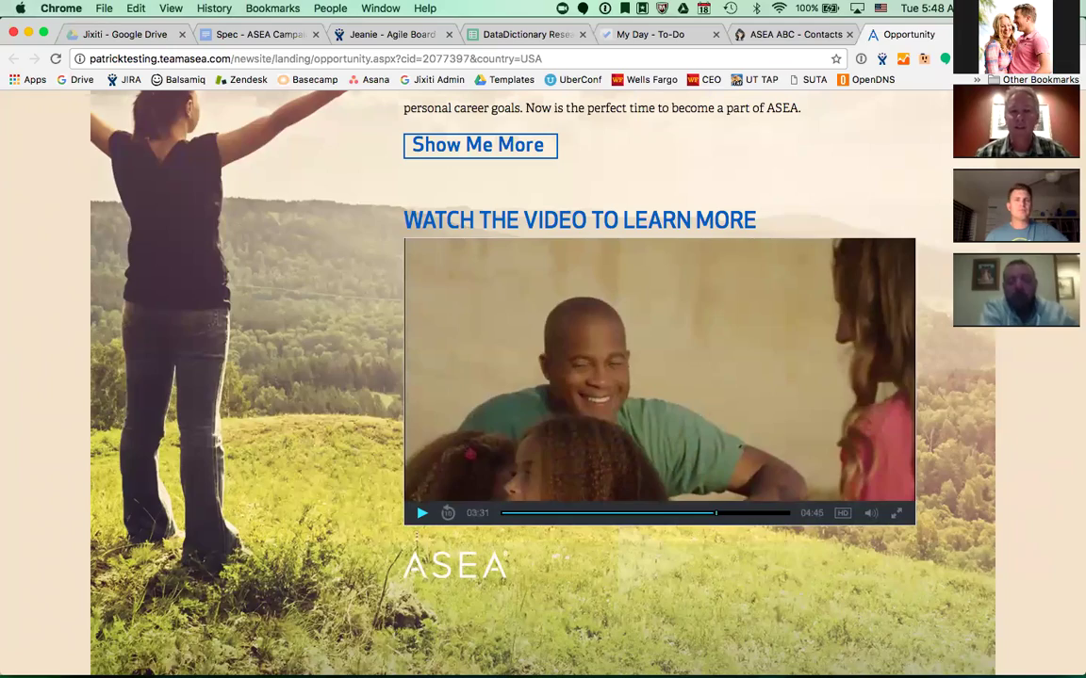
Switch back to the Mail app and follow the personalized info link in the "Info I promised" message.
{"action": "key", "text": "ctrl+Up"}
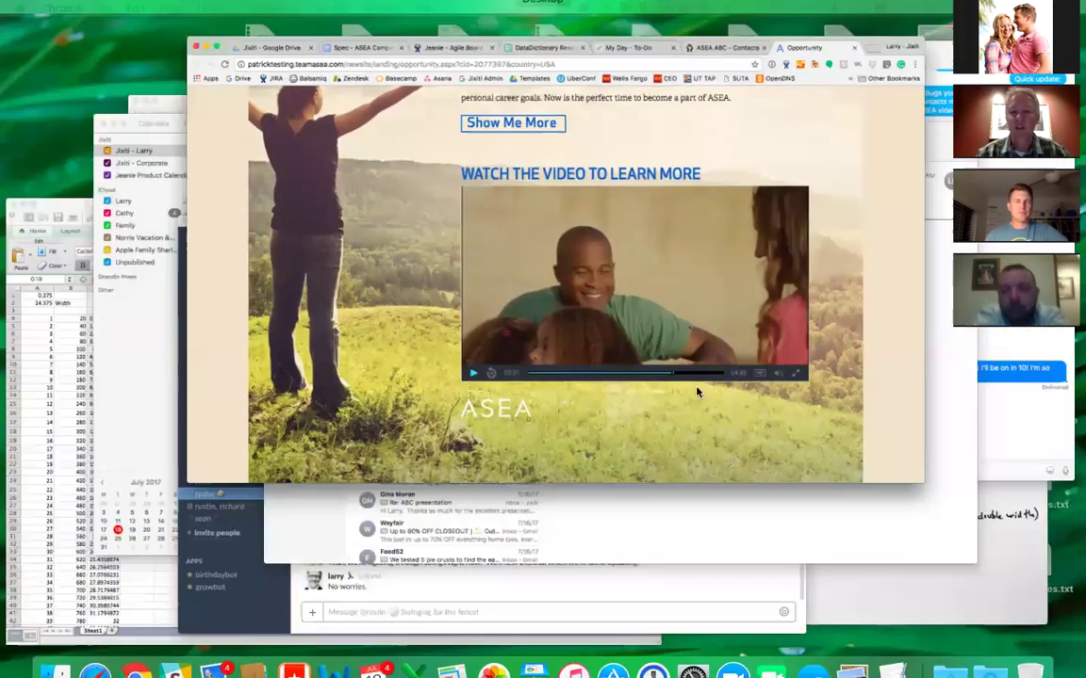
{"action": "left_click", "coordinate": [700, 387]}
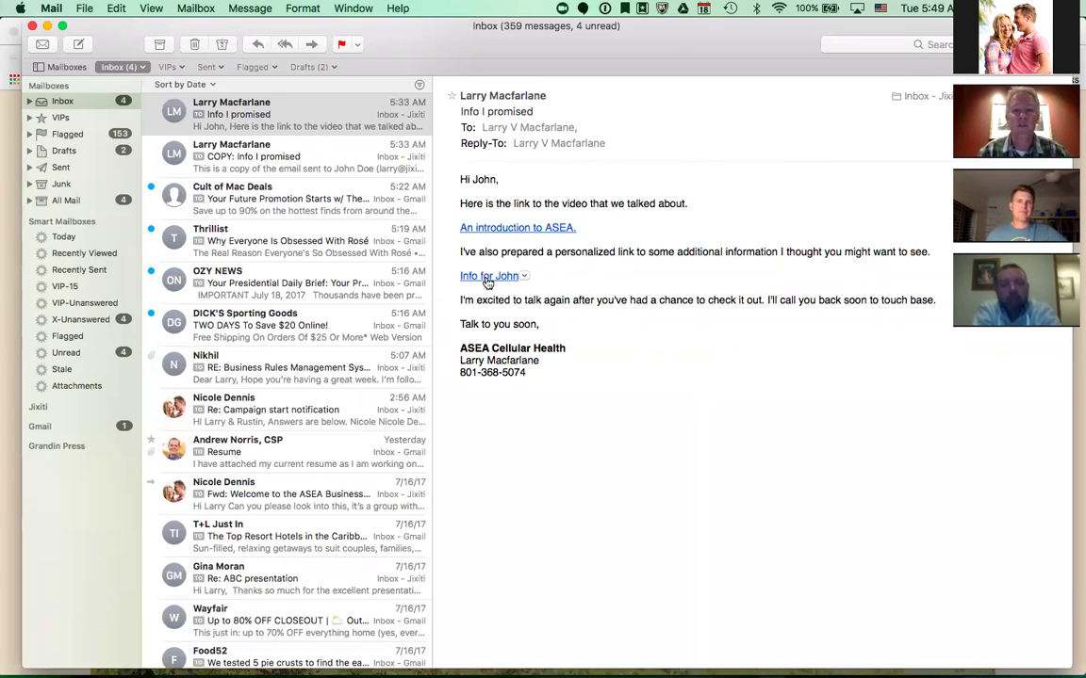
{"action": "mouse_move", "coordinate": [488, 282]}
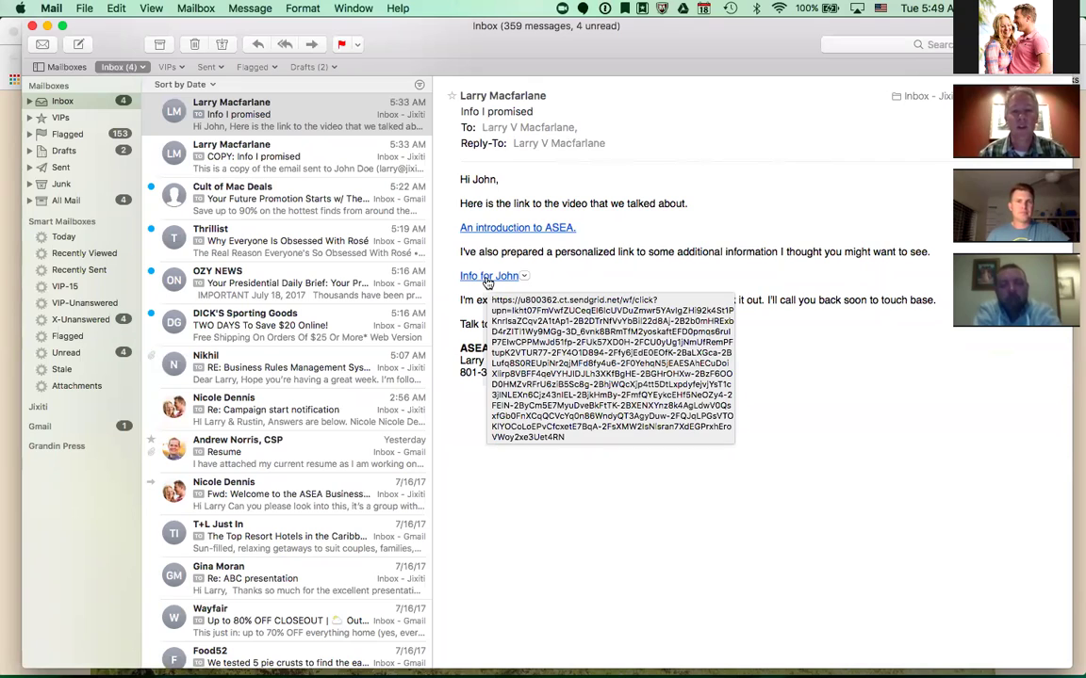
{"action": "left_click", "coordinate": [488, 282]}
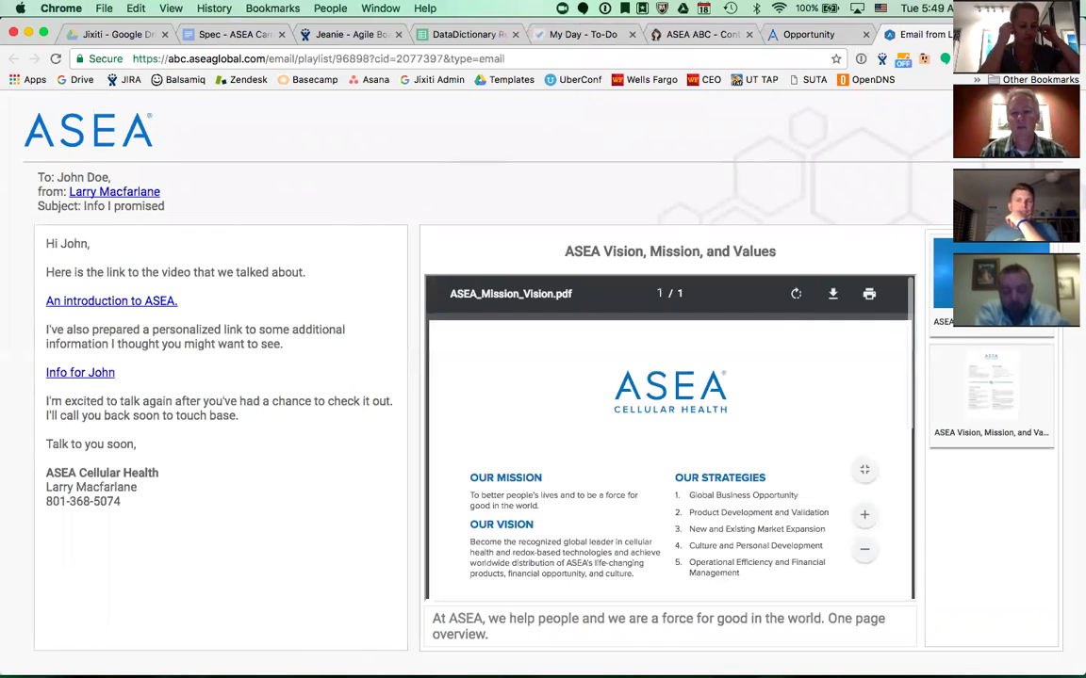
Examine the ASEA Vision, Mission, and Values PDF on the prospect's personalized page.
{"action": "scroll", "coordinate": [669, 443], "scroll_direction": "down", "scroll_amount": 5}
{"action": "scroll", "coordinate": [669, 443], "scroll_direction": "down", "scroll_amount": 2}
{"action": "scroll", "coordinate": [669, 443], "scroll_direction": "up", "scroll_amount": 7}
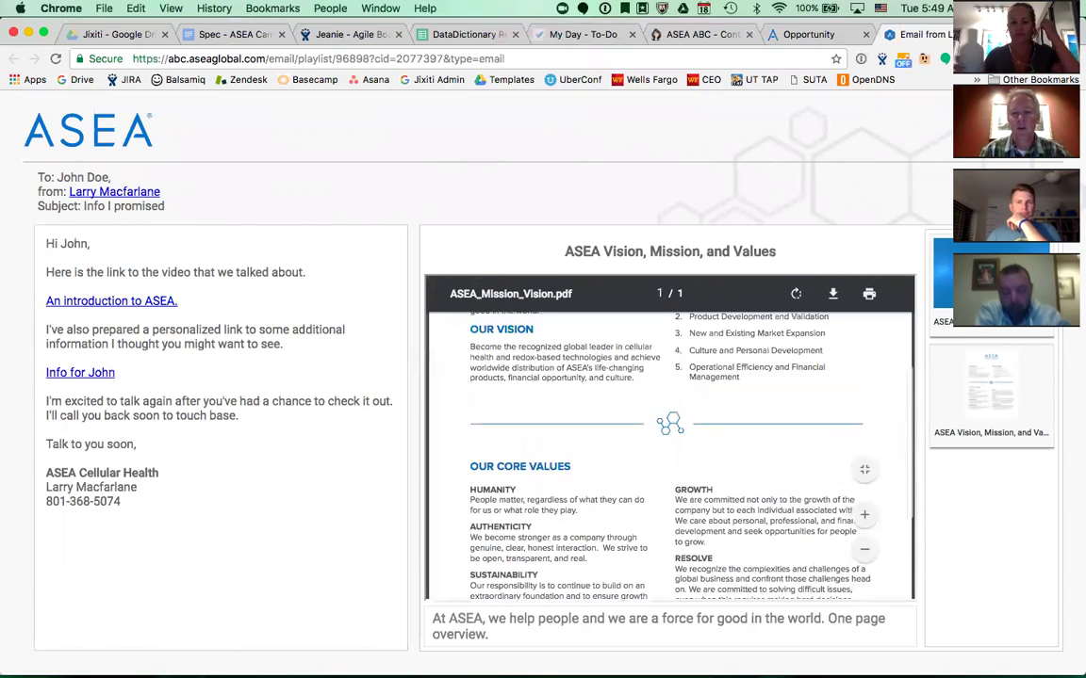
{"action": "scroll", "coordinate": [669, 443], "scroll_direction": "down", "scroll_amount": 3}
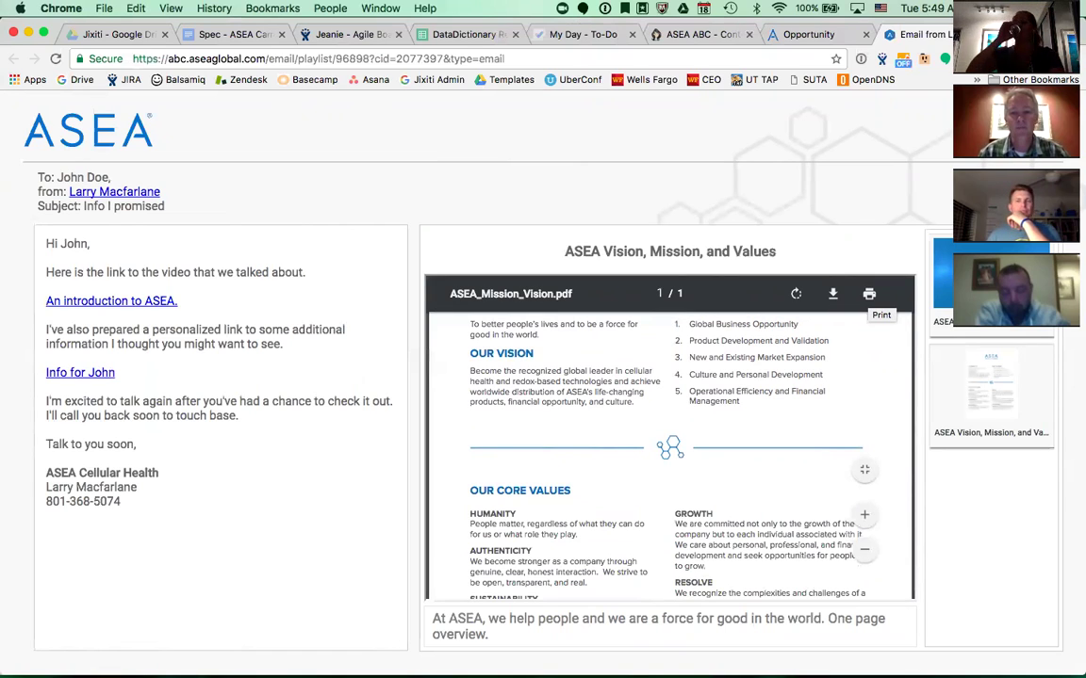
{"action": "scroll", "coordinate": [869, 294], "scroll_direction": "up", "scroll_amount": 3}
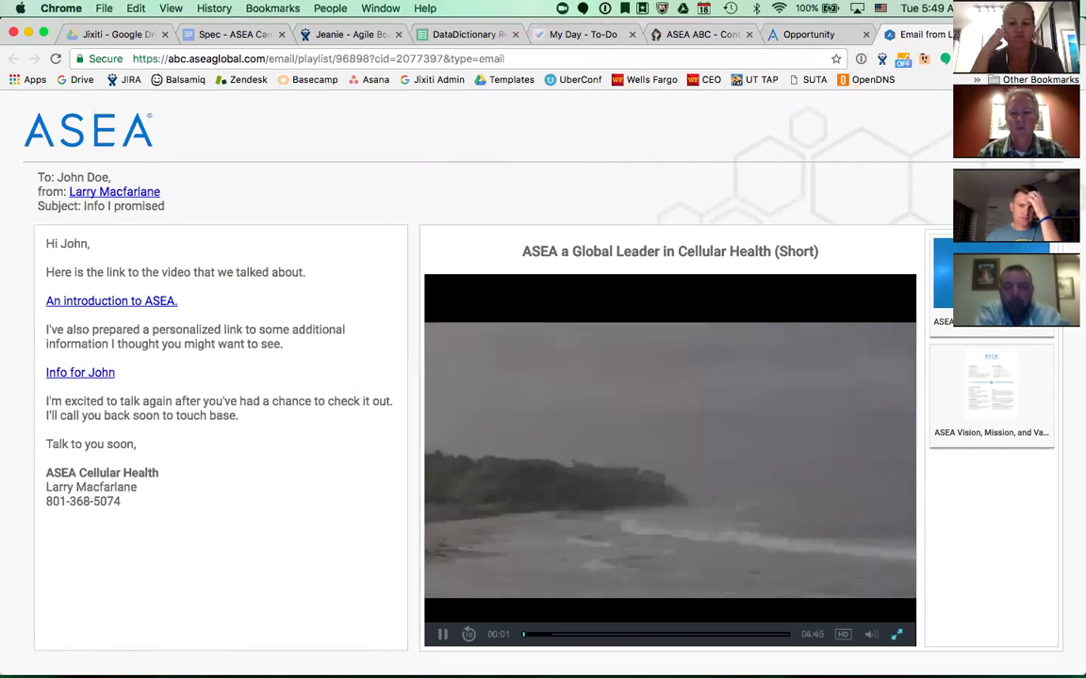
Preview the "ASEA a Global Leader in Cellular Health (Short)" video in full screen and normal size, skip to about 01:09 and pause it.
{"action": "key", "text": "f"}
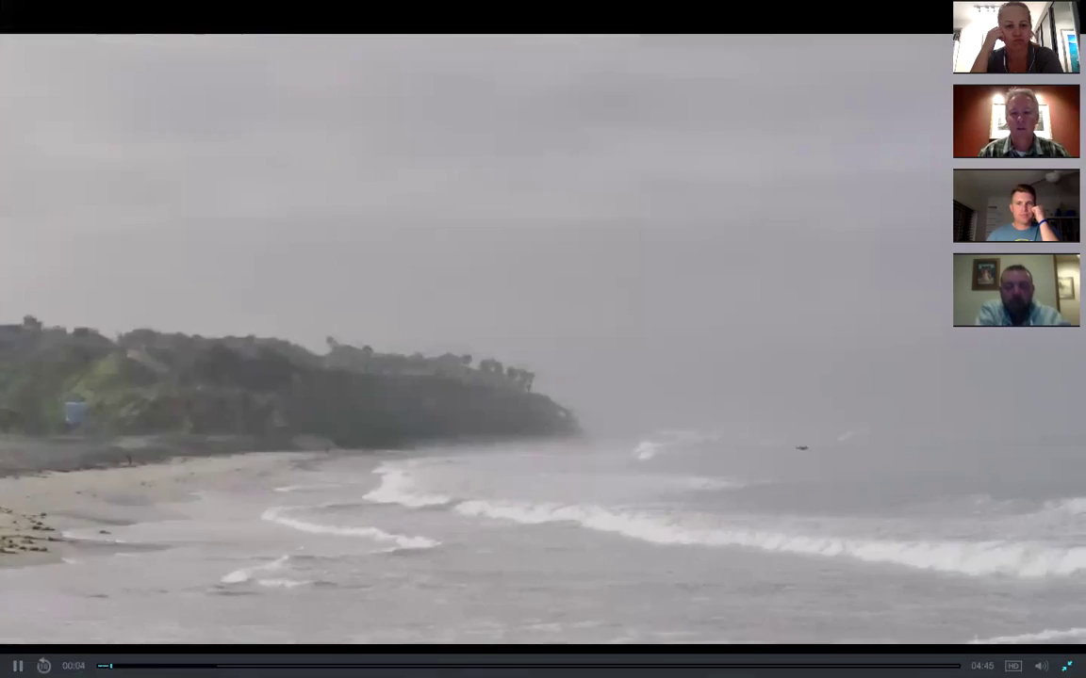
{"action": "key", "text": "Escape"}
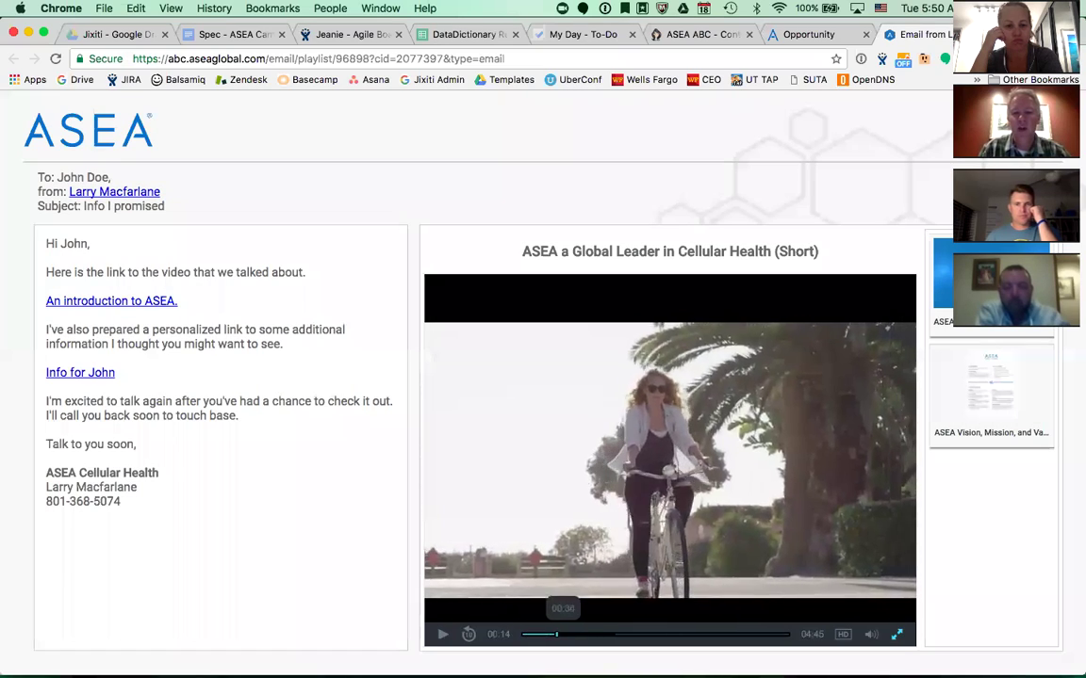
{"action": "left_click_drag", "start_coordinate": [536, 634], "coordinate": [588, 634]}
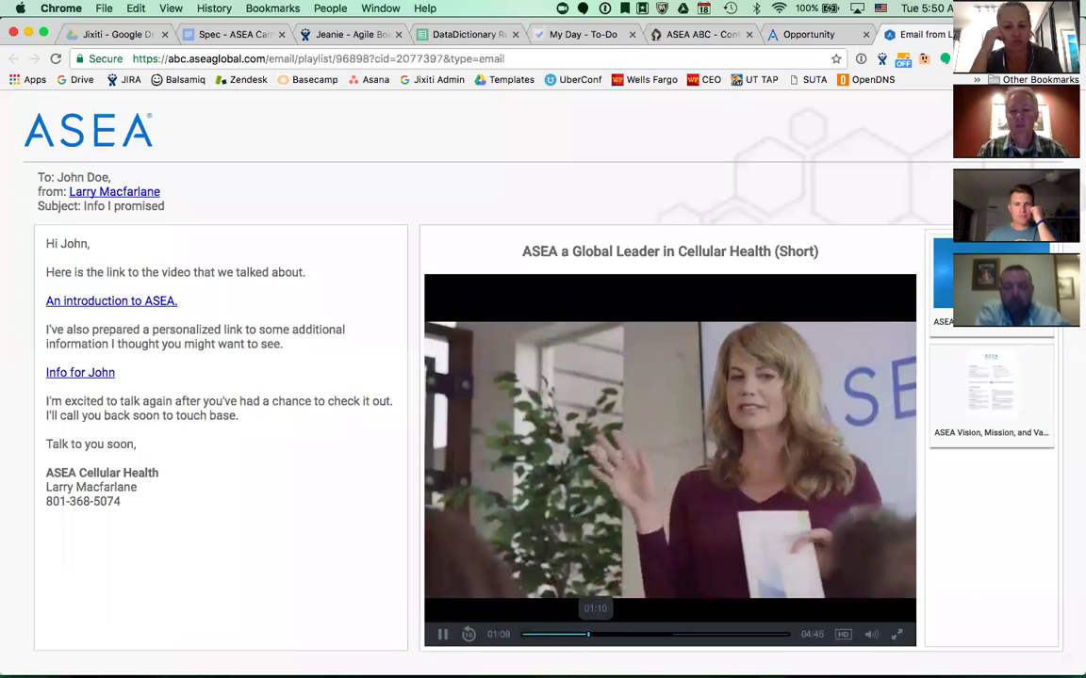
{"action": "key", "text": "space"}
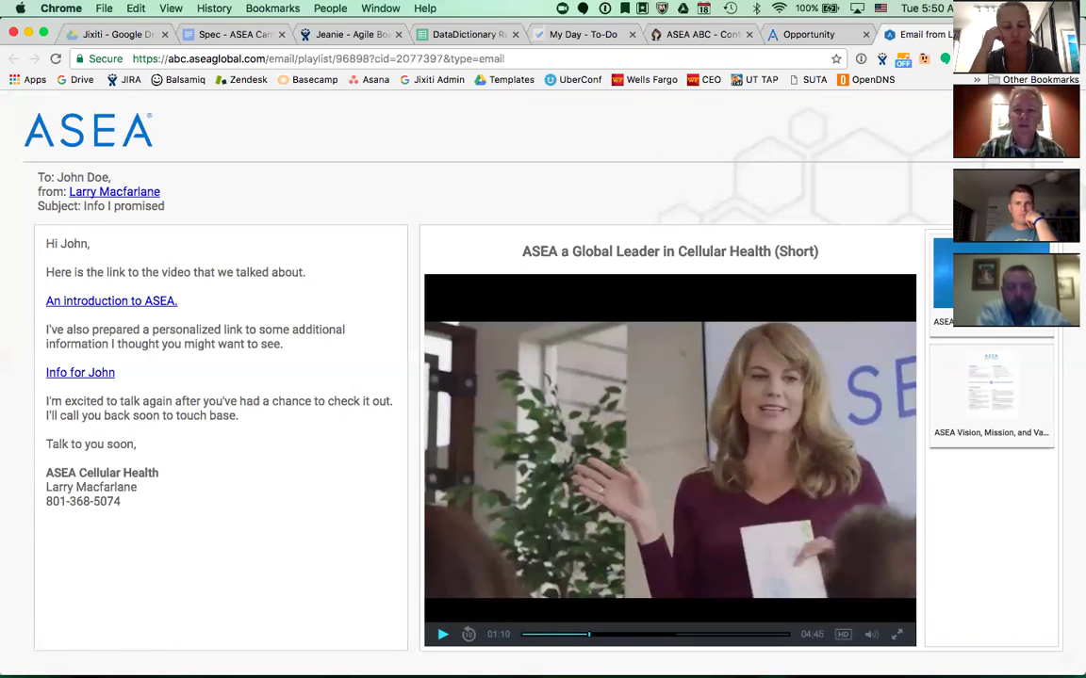
Return to the ASEA ABC contacts page and examine the opportunity page, website view and library files entries in the contact's history.
{"action": "key", "text": "ctrl+Up"}
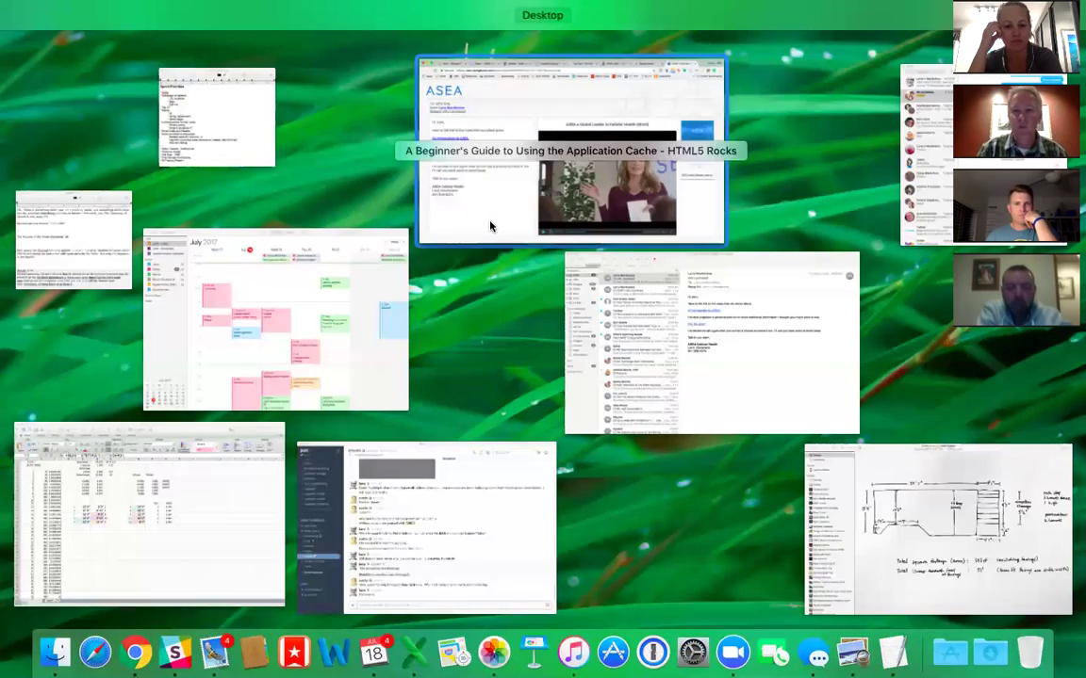
{"action": "left_click", "coordinate": [490, 226]}
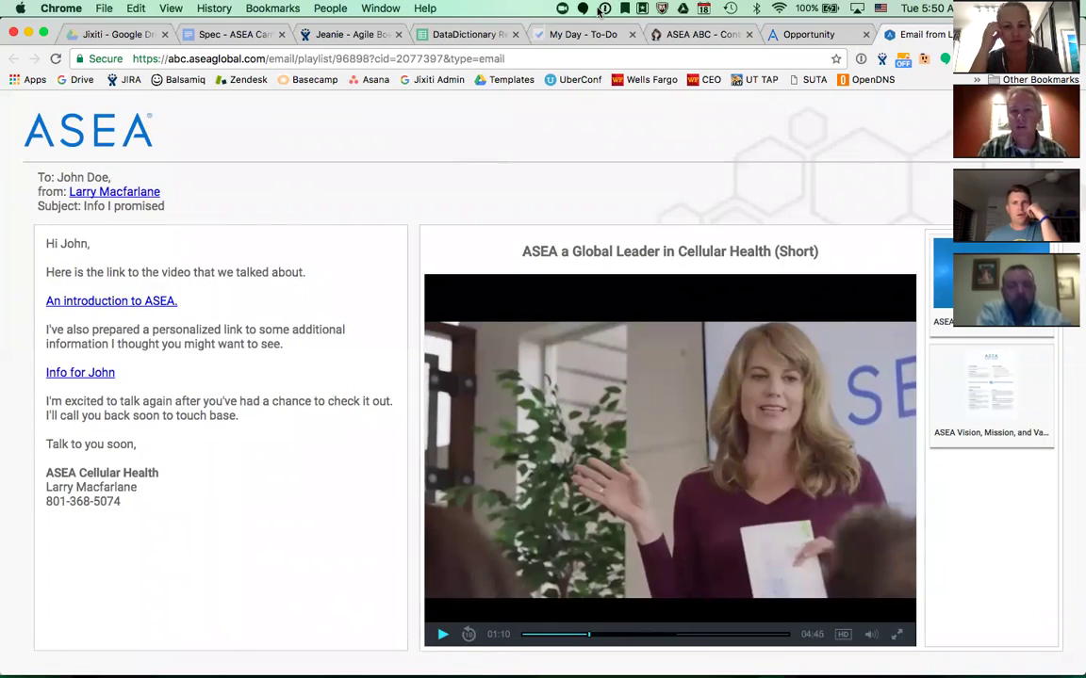
{"action": "left_click", "coordinate": [696, 35]}
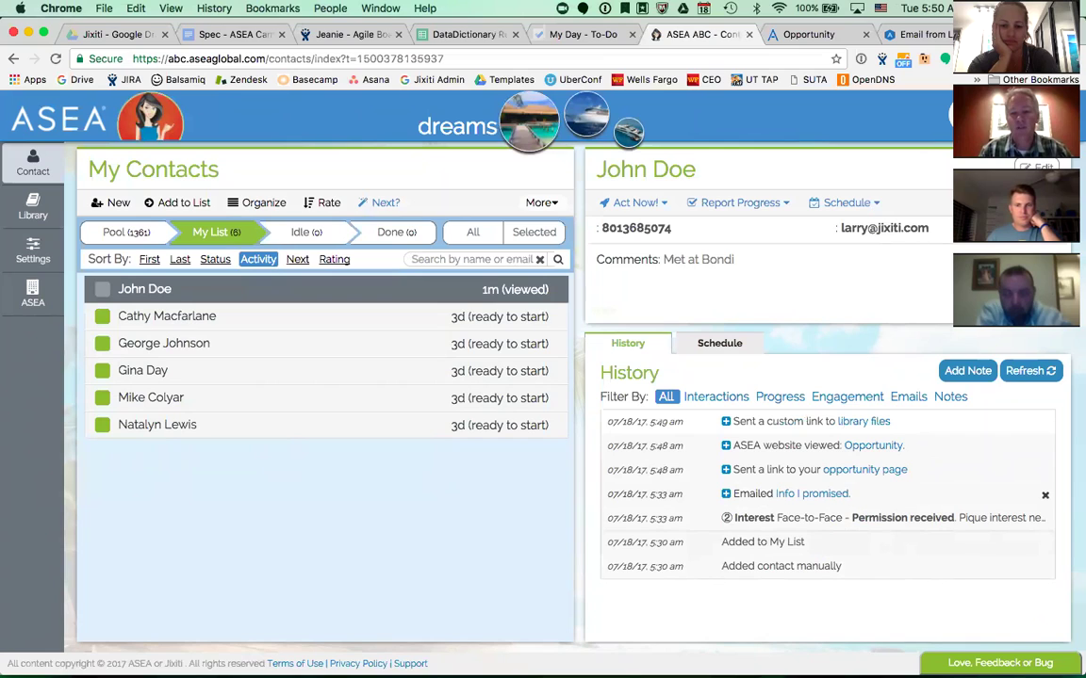
{"action": "left_click", "coordinate": [725, 493]}
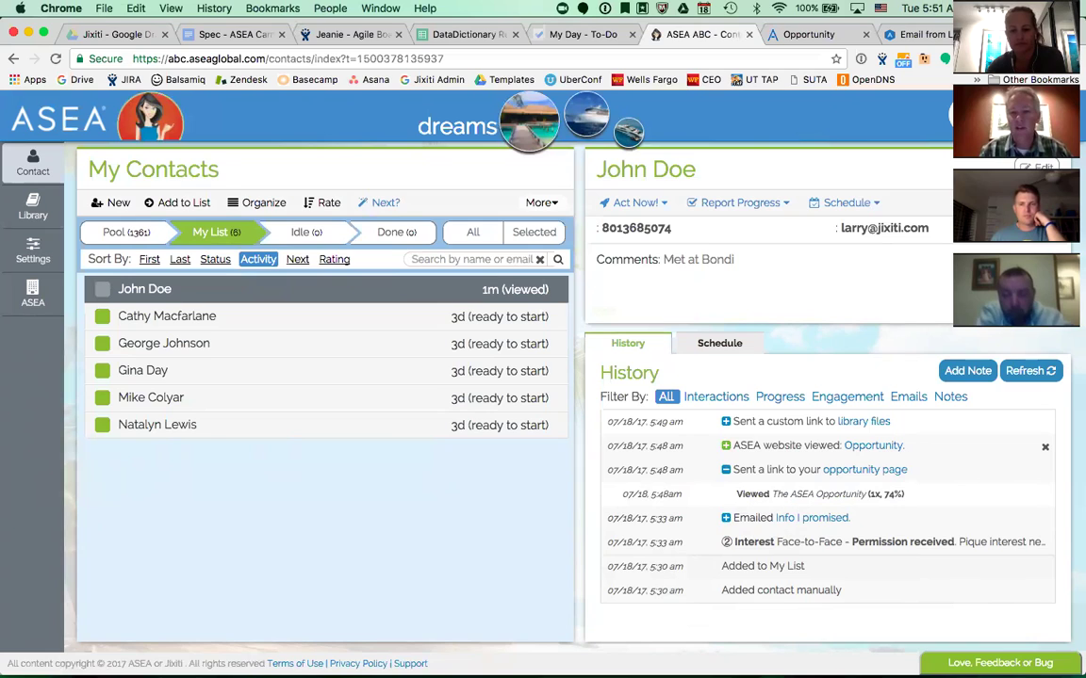
{"action": "left_click", "coordinate": [726, 446]}
{"action": "left_click", "coordinate": [725, 445]}
{"action": "left_click", "coordinate": [725, 421]}
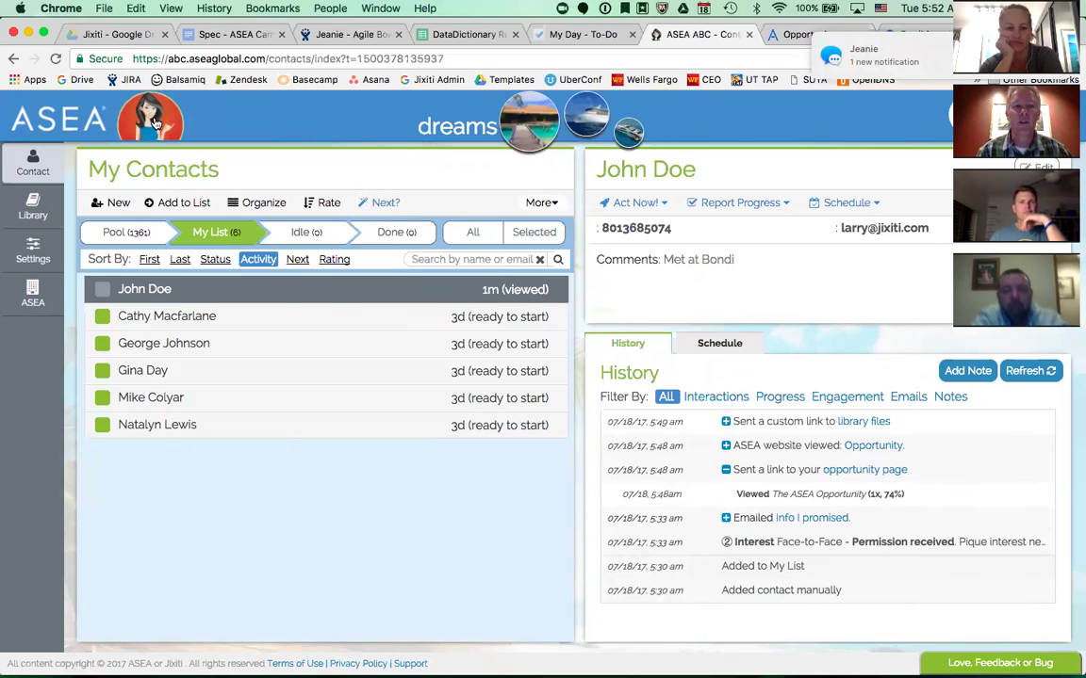
Ask Jeanie for the Daily Action Plan, start working through it and skip the prompted get-started task for now.
{"action": "left_click", "coordinate": [156, 121]}
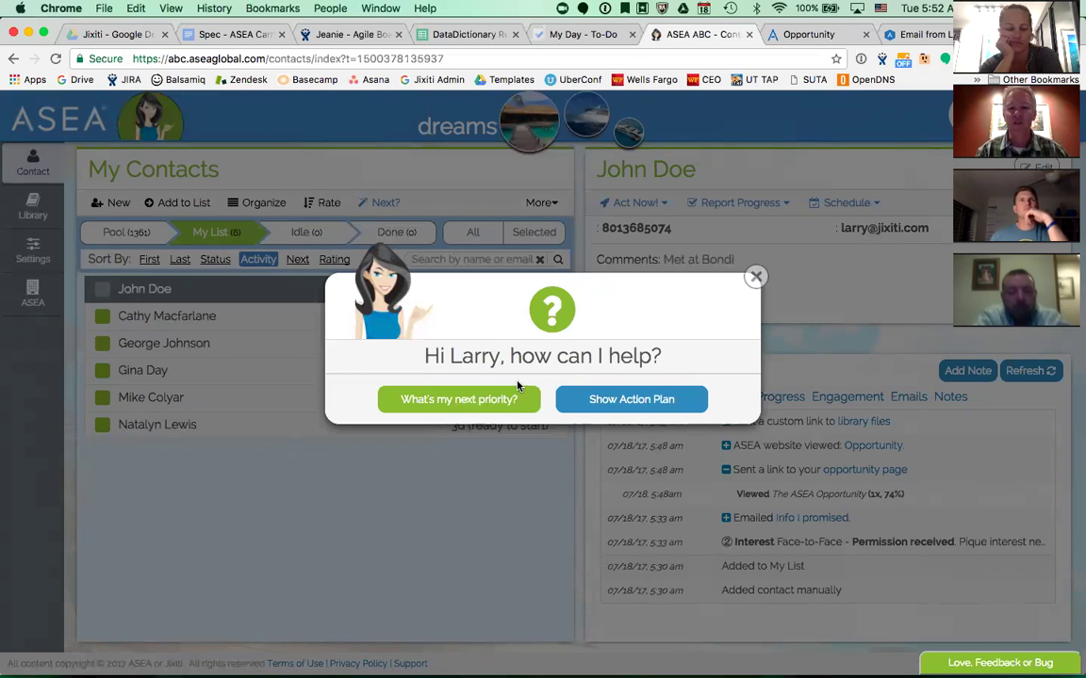
{"action": "left_click", "coordinate": [634, 401]}
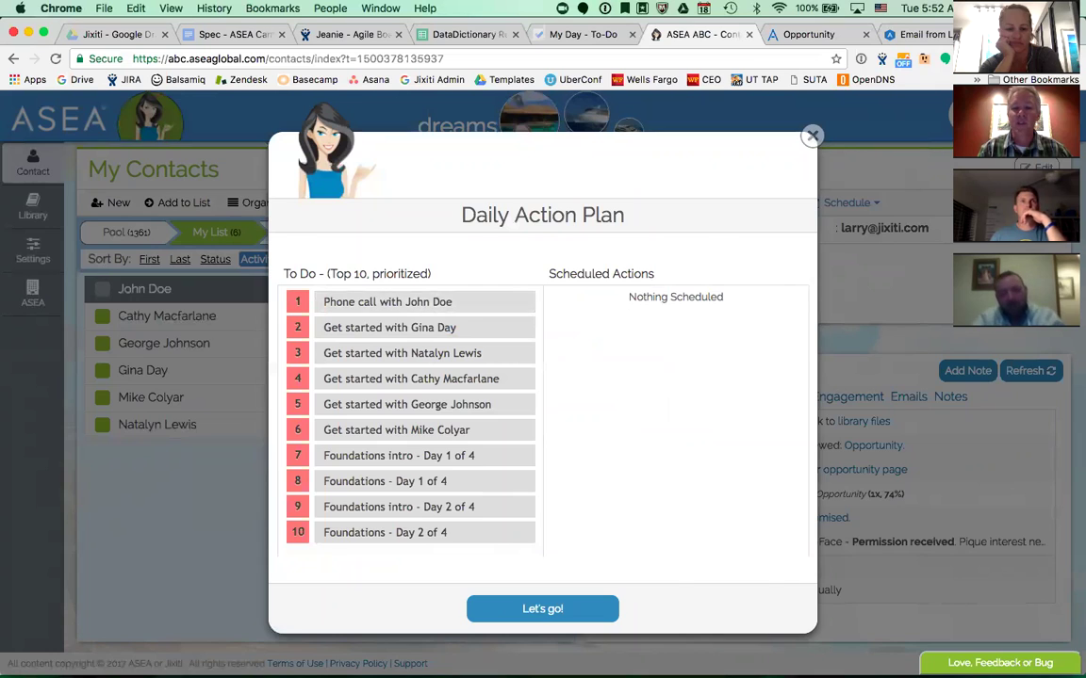
{"action": "left_click", "coordinate": [542, 609]}
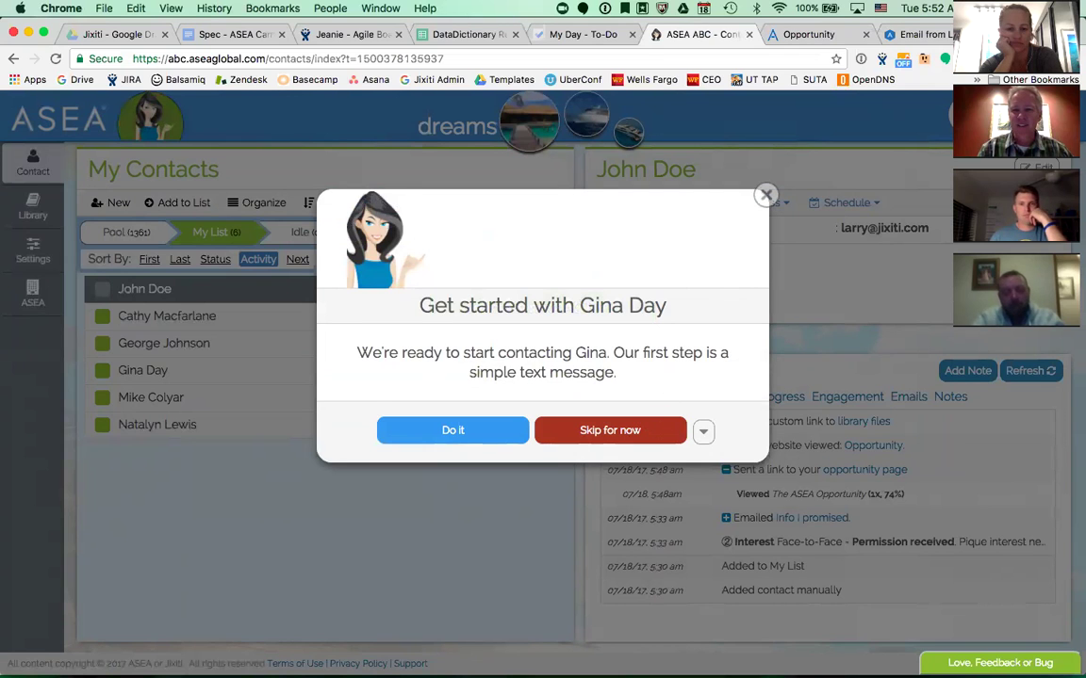
{"action": "left_click", "coordinate": [610, 430]}
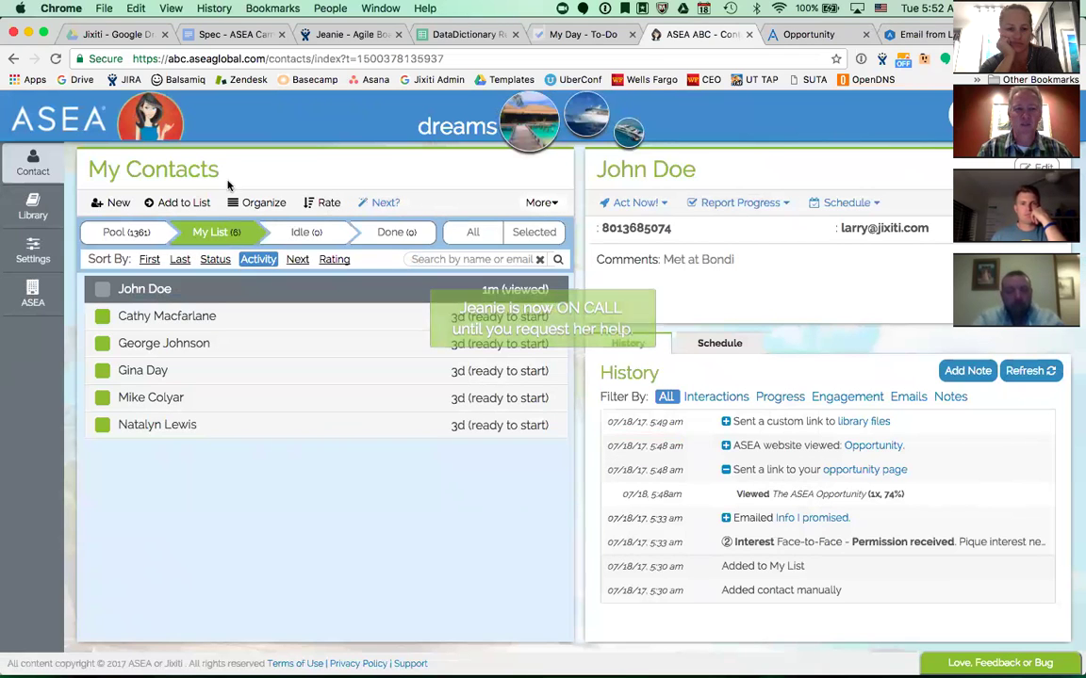
Reopen the Daily Action Plan through Jeanie and run the second prioritized to-do immediately with "Do it now!".
{"action": "left_click", "coordinate": [142, 116]}
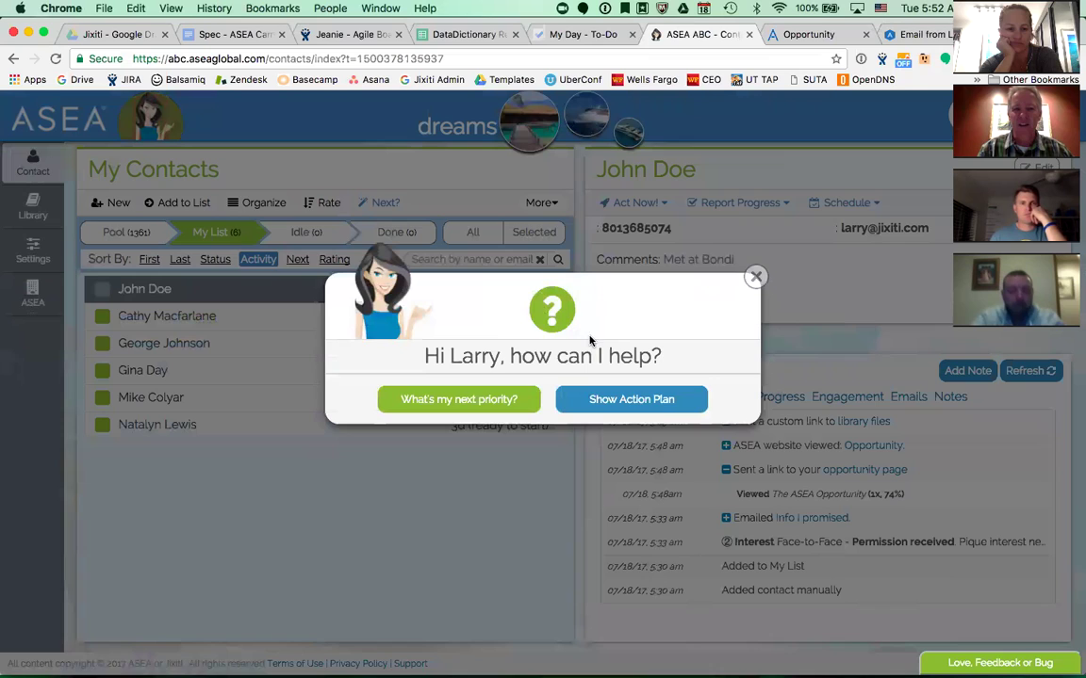
{"action": "left_click", "coordinate": [639, 412]}
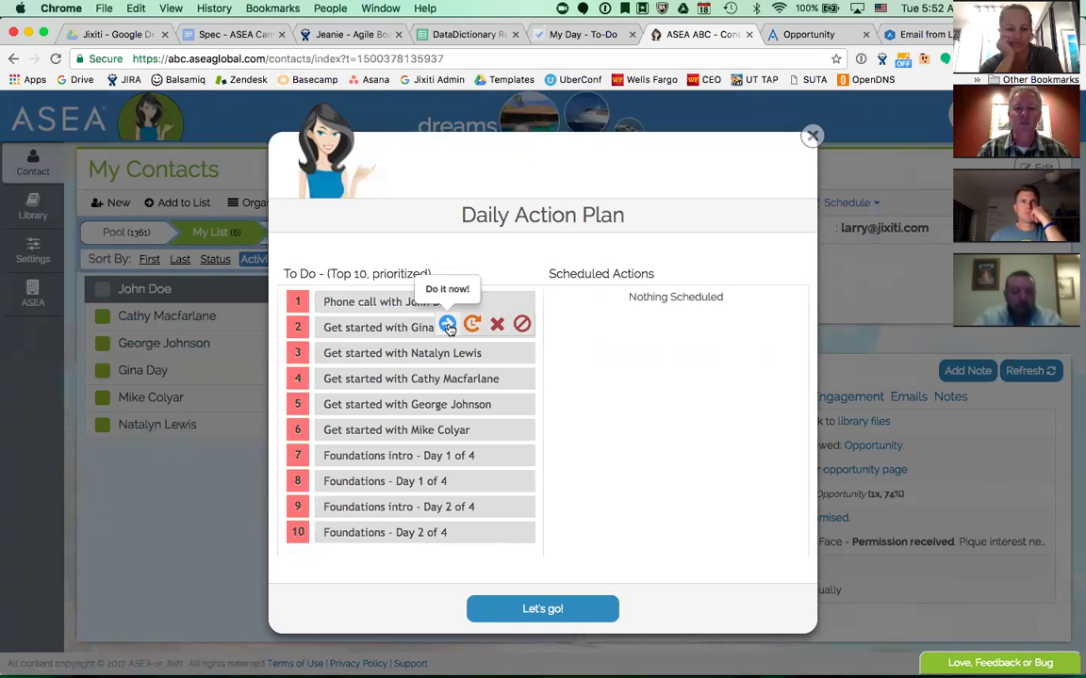
{"action": "left_click", "coordinate": [448, 325]}
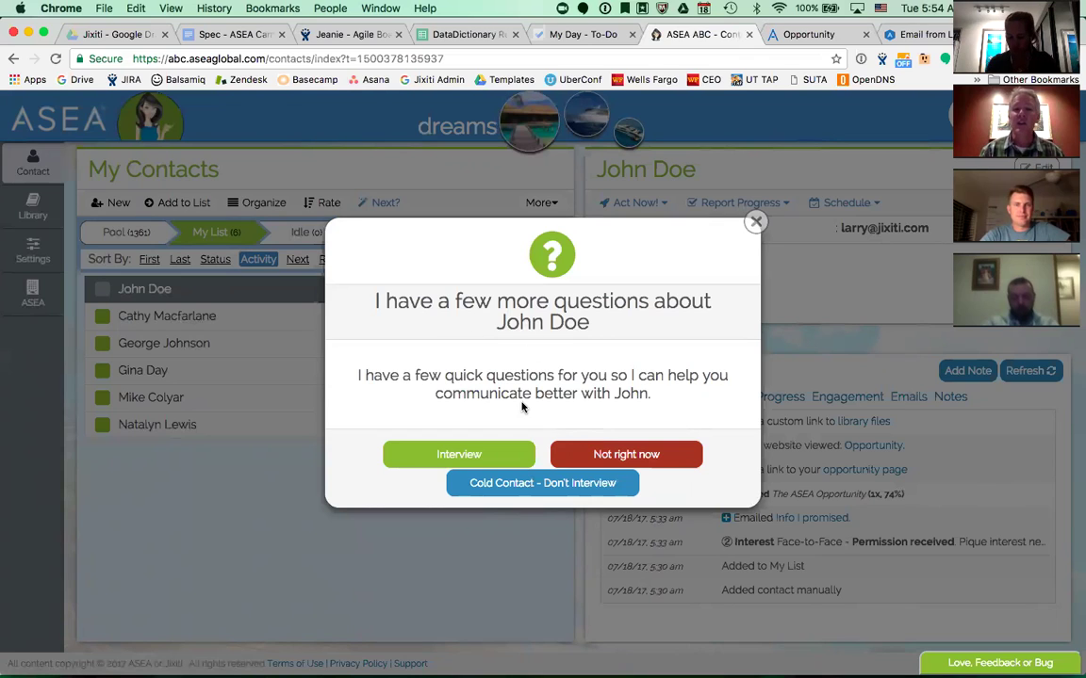
Complete the Interest Interview, answering no to athlete, medical professional, appearance and avid skincare user, Unknown to health issues, and yes to additional income.
{"action": "left_click", "coordinate": [459, 456]}
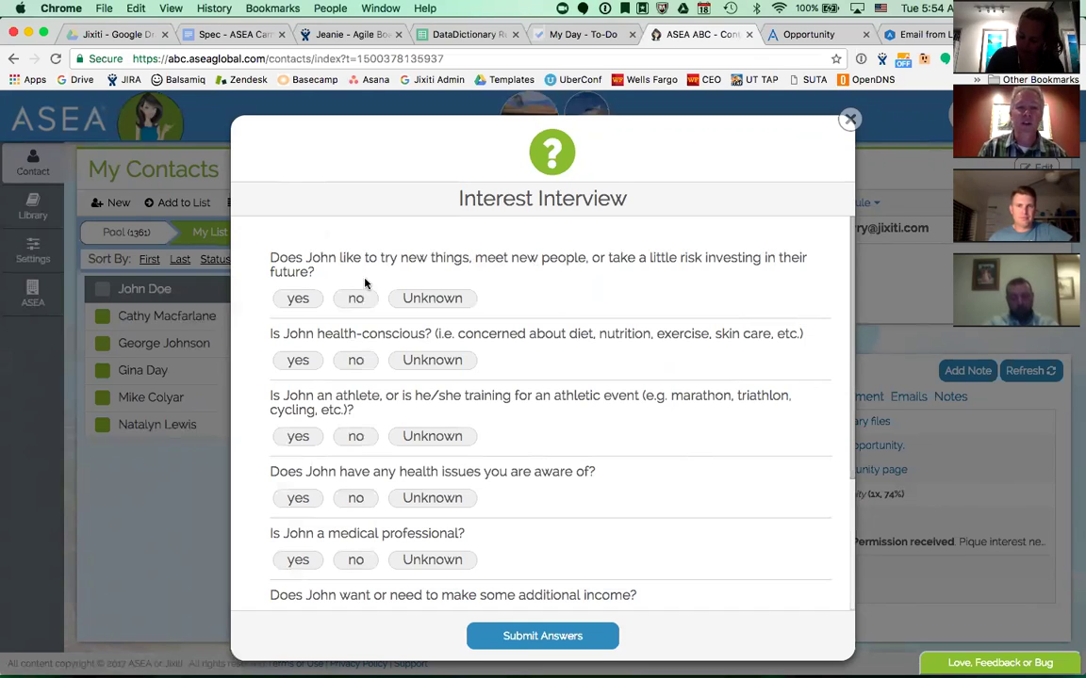
{"action": "scroll", "coordinate": [367, 317], "scroll_direction": "down", "scroll_amount": 2}
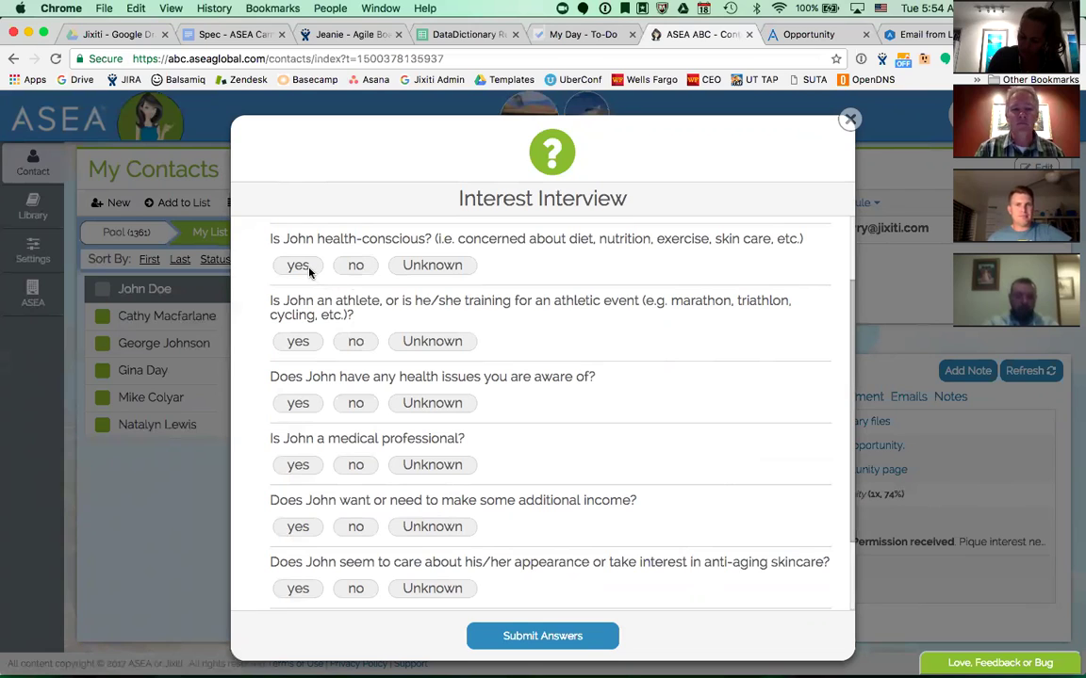
{"action": "scroll", "coordinate": [309, 272], "scroll_direction": "down", "scroll_amount": 2}
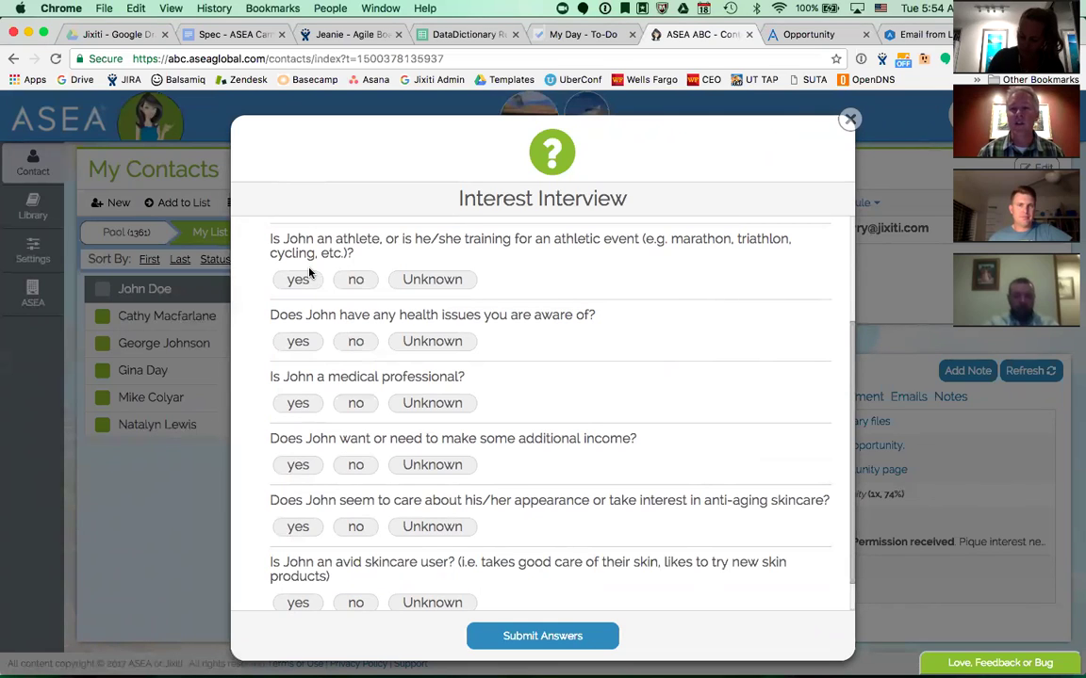
{"action": "left_click", "coordinate": [356, 282]}
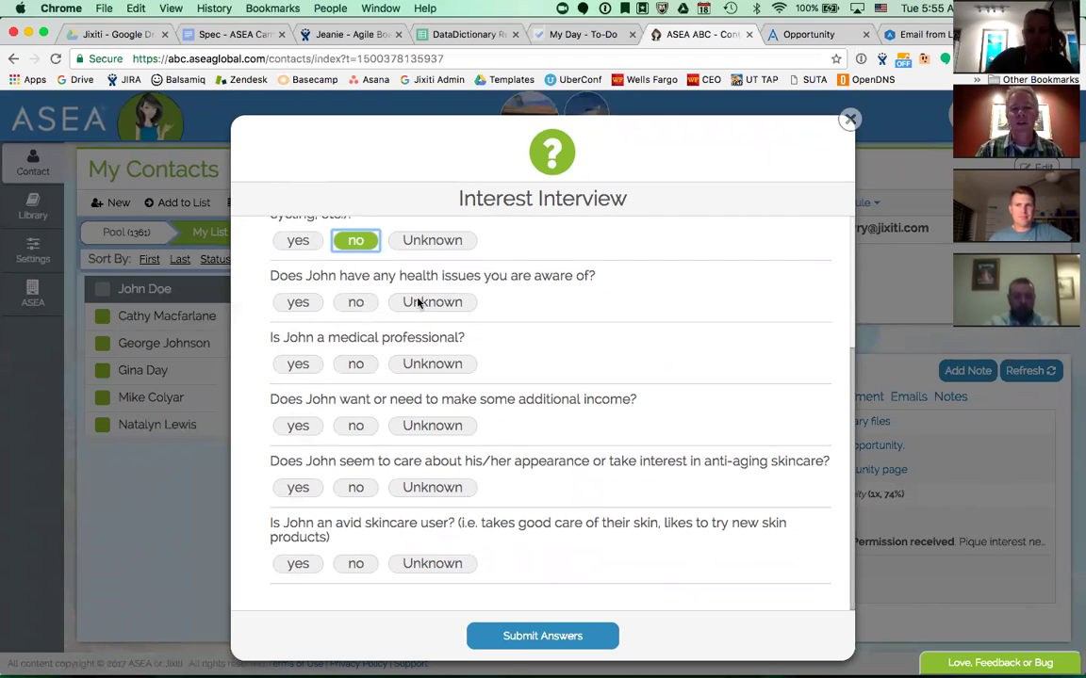
{"action": "left_click", "coordinate": [456, 303]}
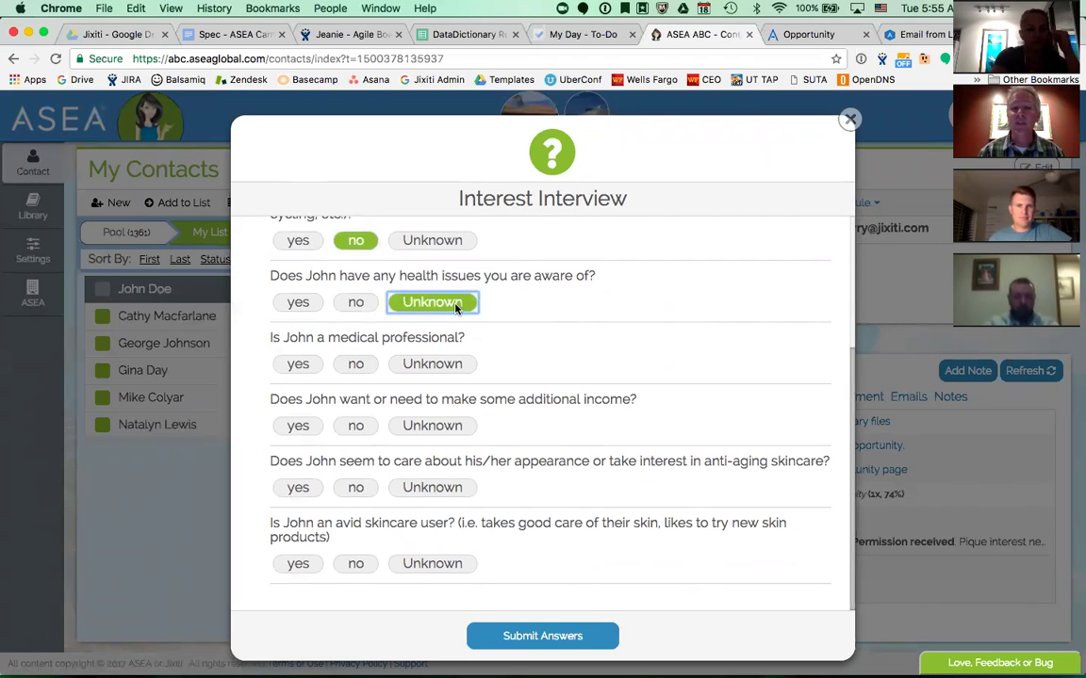
{"action": "left_click", "coordinate": [351, 367]}
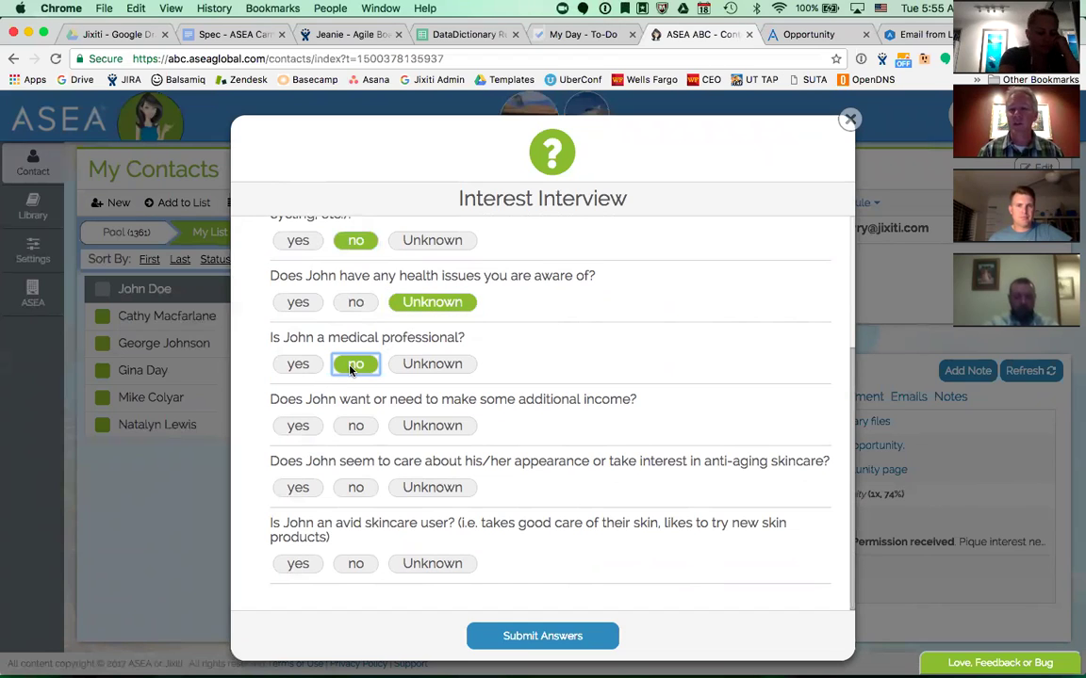
{"action": "left_click", "coordinate": [297, 430]}
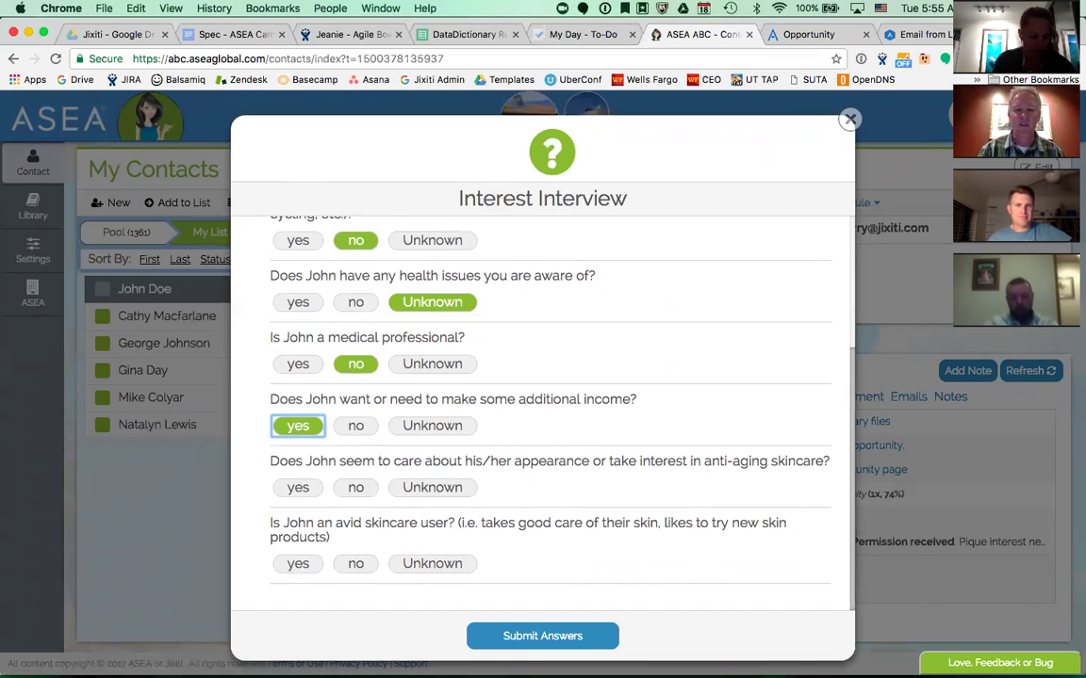
{"action": "left_click", "coordinate": [355, 487]}
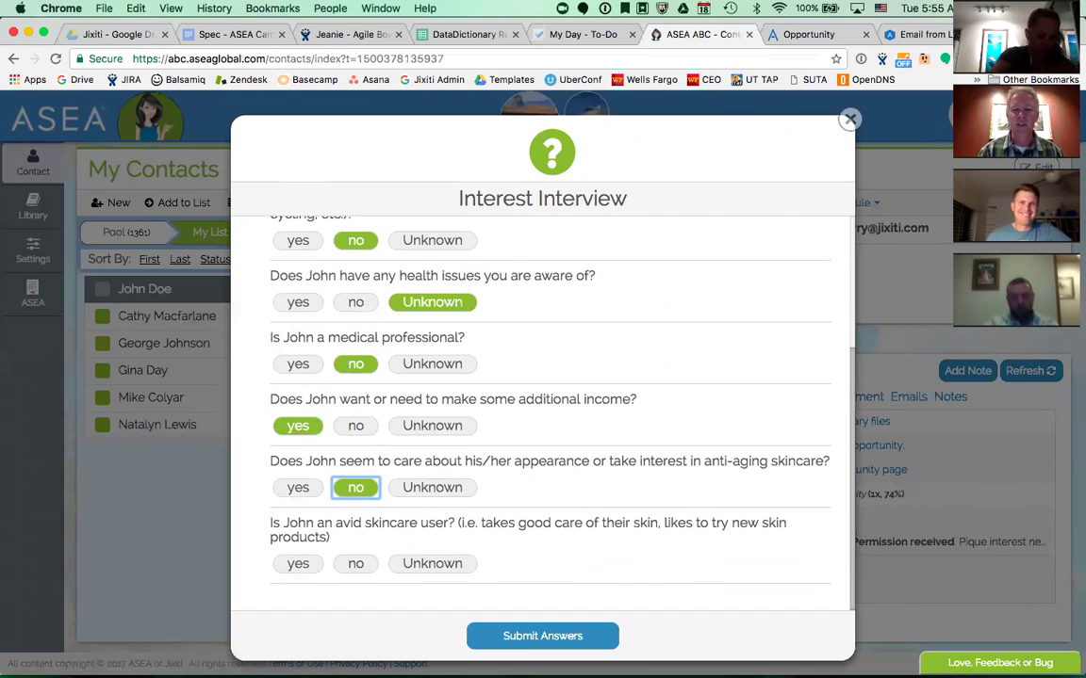
{"action": "left_click", "coordinate": [355, 564]}
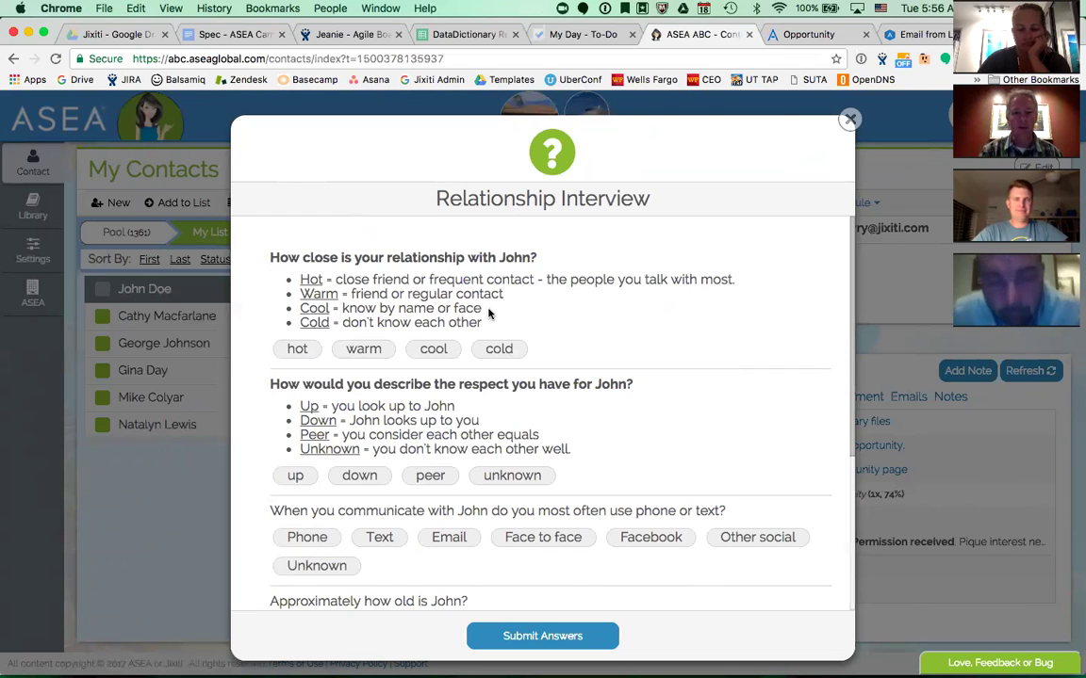
Complete the Relationship Interview with hot relationship, down for respect, Phone for communication, age 31-49, Male gender and Local for distance.
{"action": "left_click", "coordinate": [303, 349]}
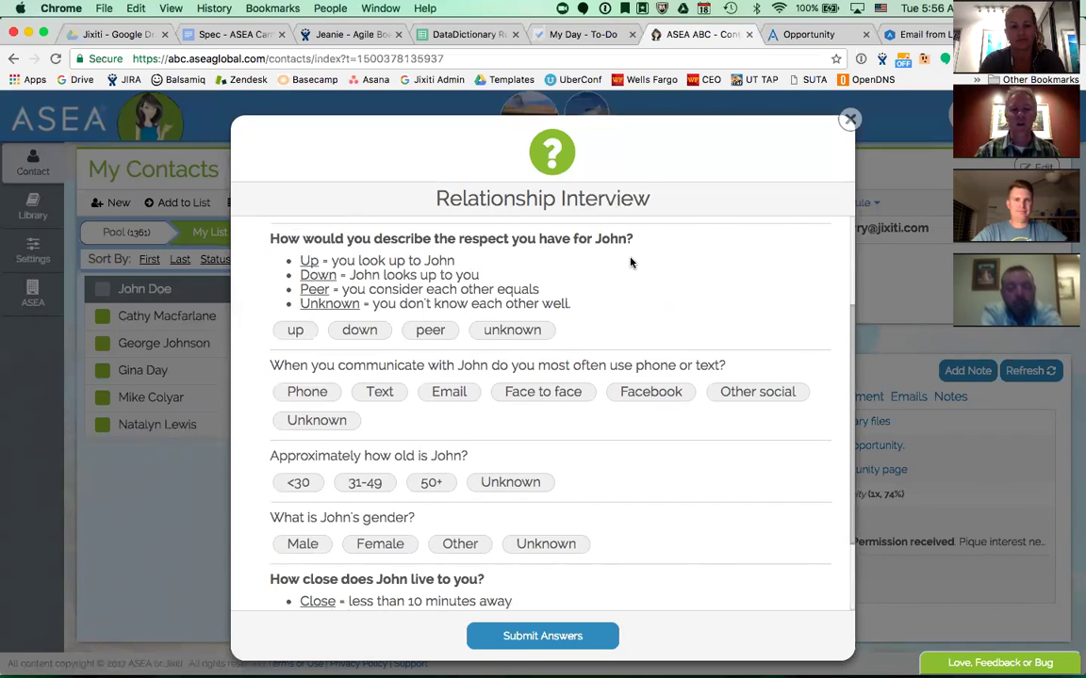
{"action": "left_click", "coordinate": [369, 332]}
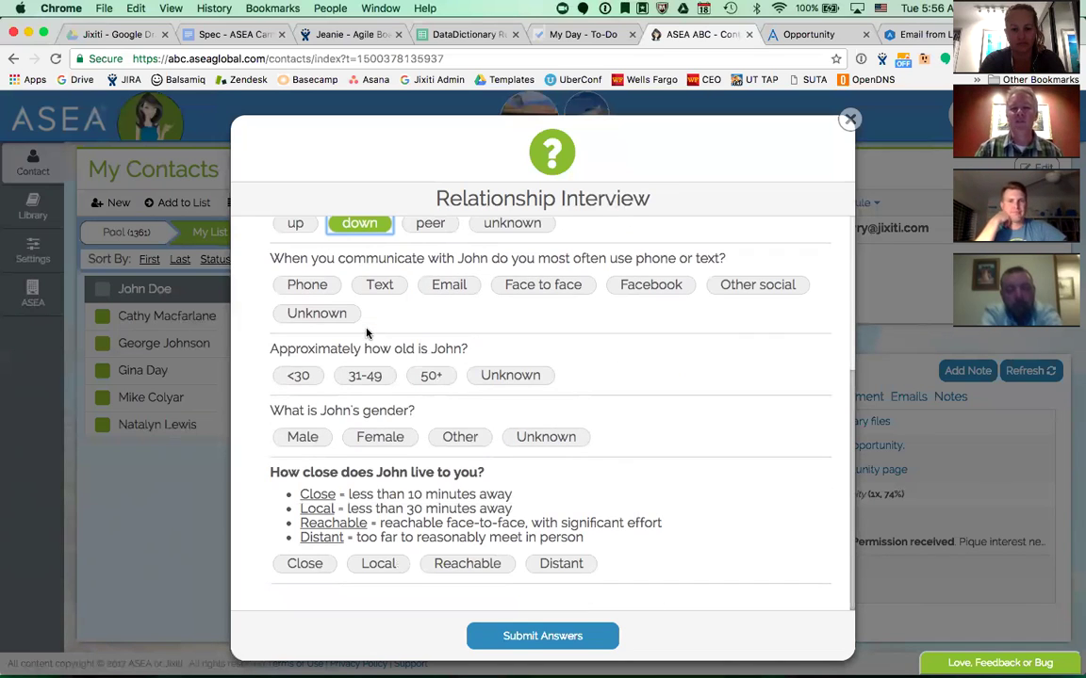
{"action": "left_click", "coordinate": [315, 285]}
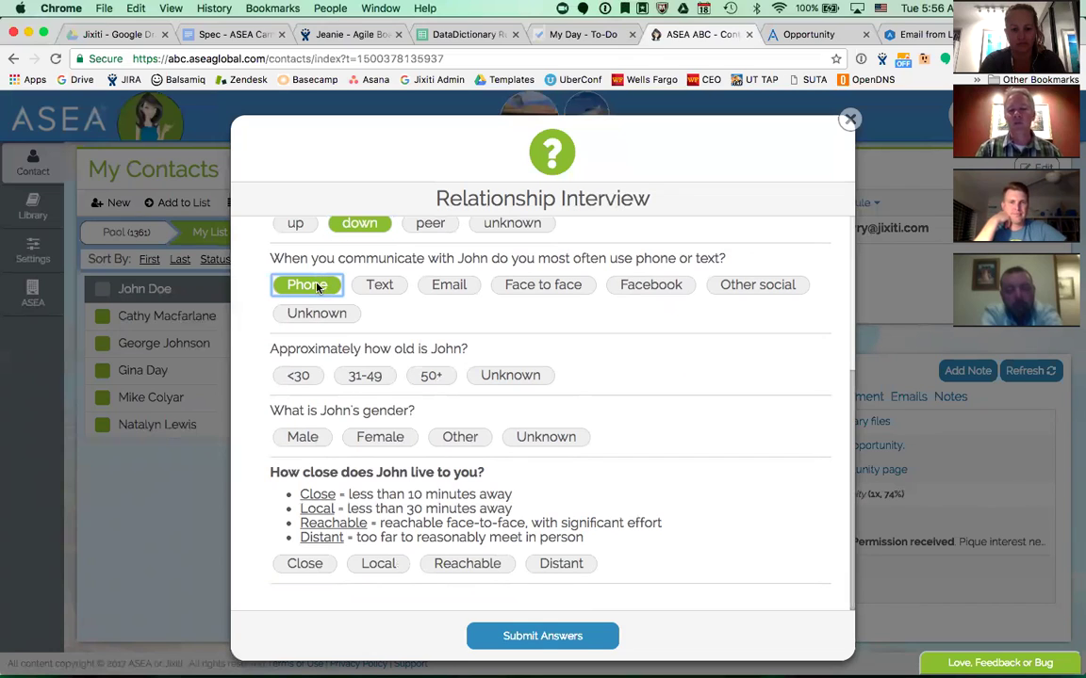
{"action": "left_click", "coordinate": [374, 377]}
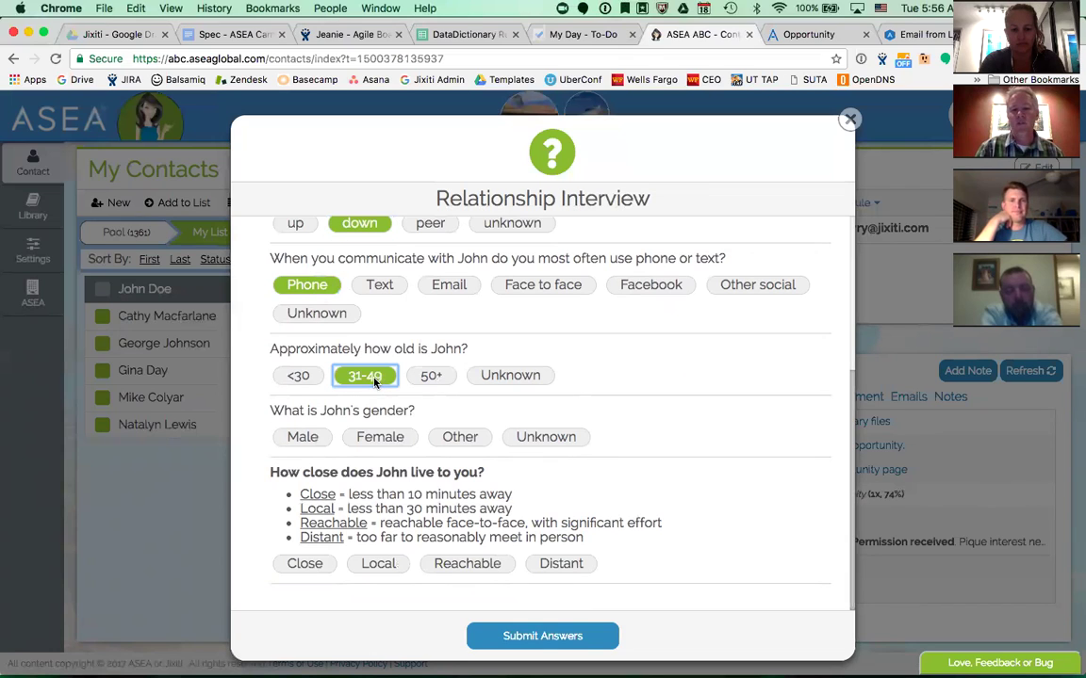
{"action": "left_click", "coordinate": [315, 439]}
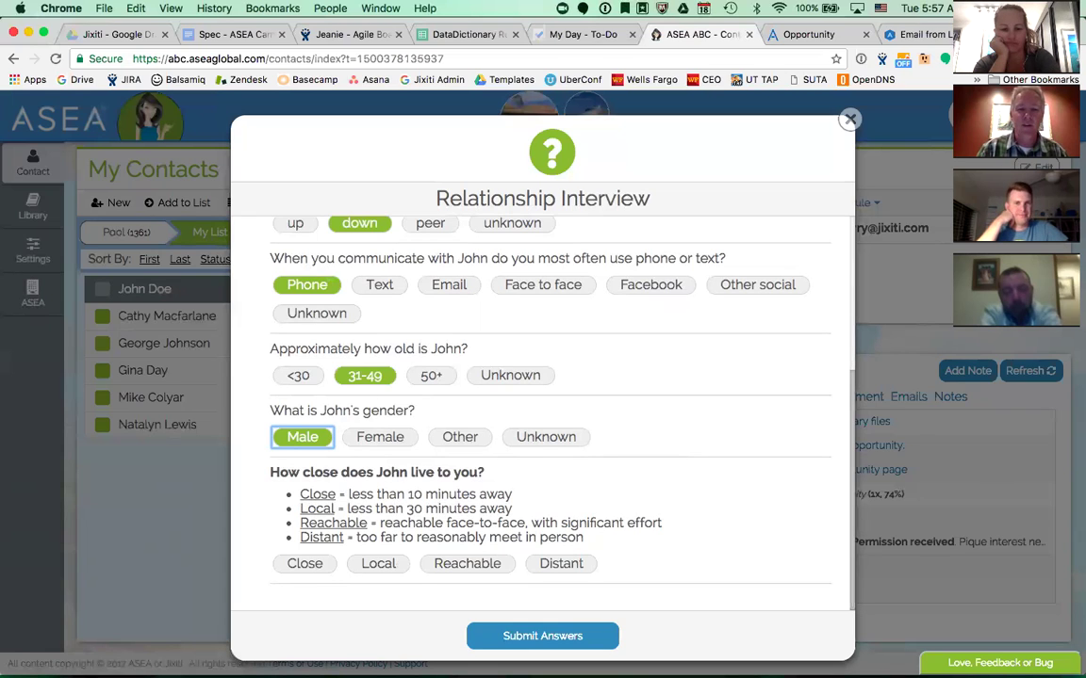
{"action": "left_click", "coordinate": [378, 564]}
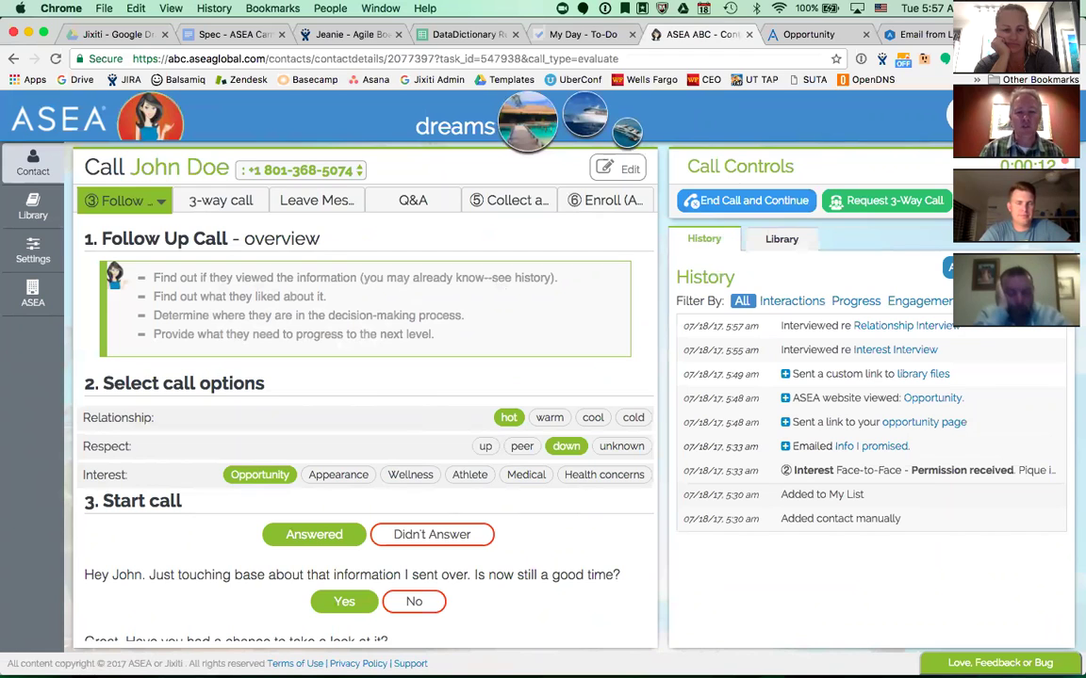
Switch the call script to "Interest (initial discussion)" and view its 3-way call and Leave Message scripts.
{"action": "left_click", "coordinate": [161, 209]}
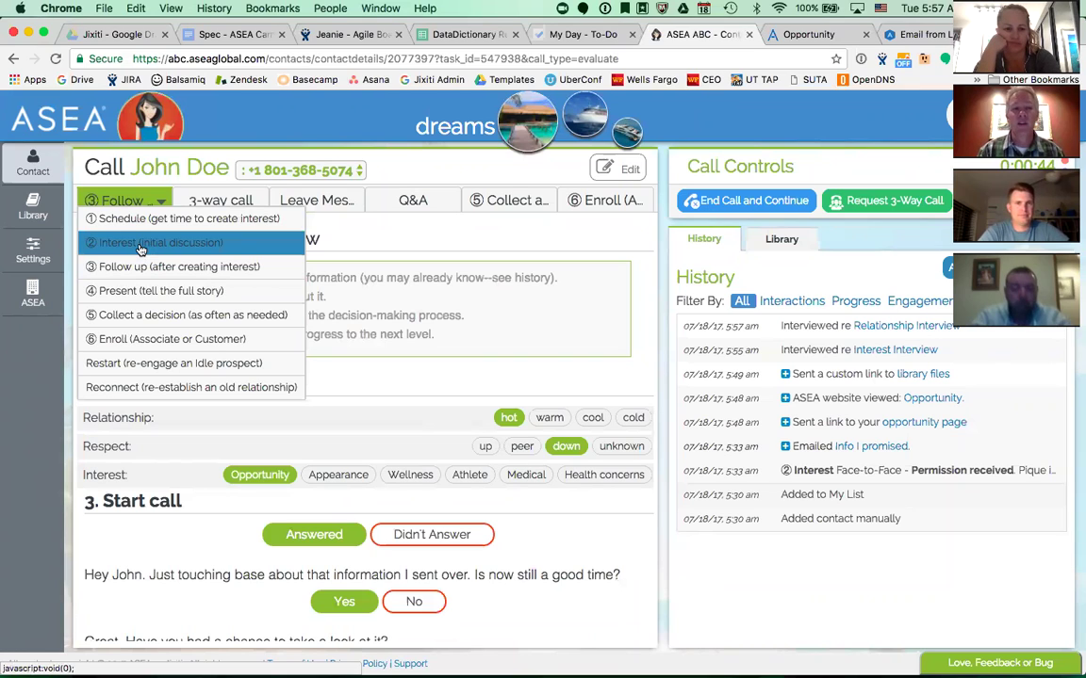
{"action": "left_click", "coordinate": [243, 249]}
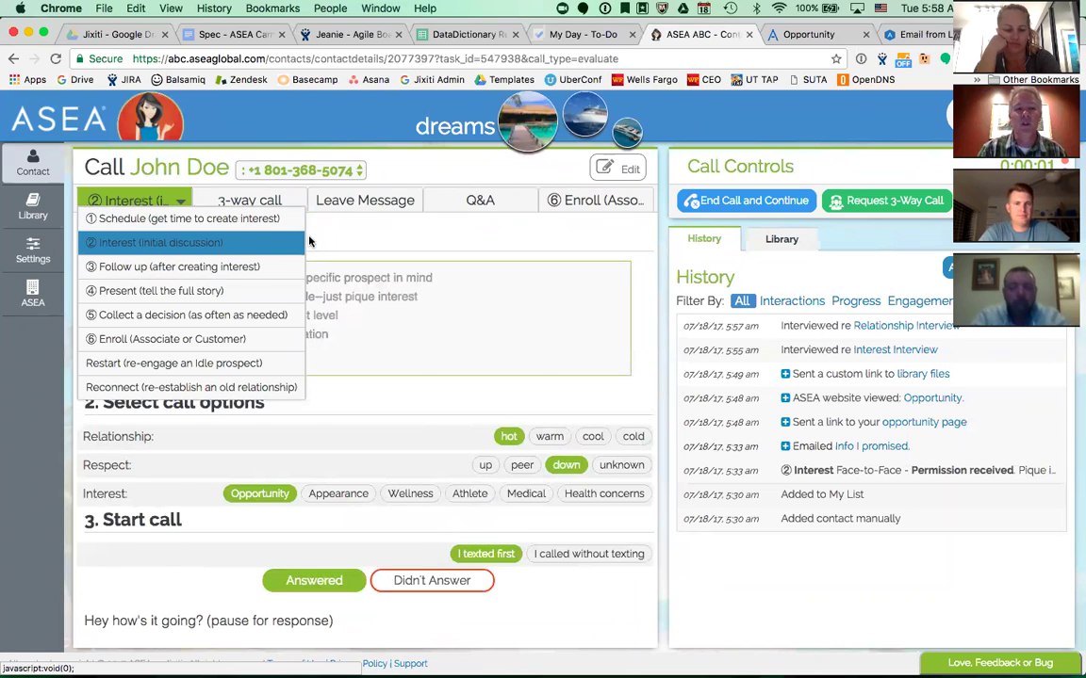
{"action": "left_click", "coordinate": [348, 220]}
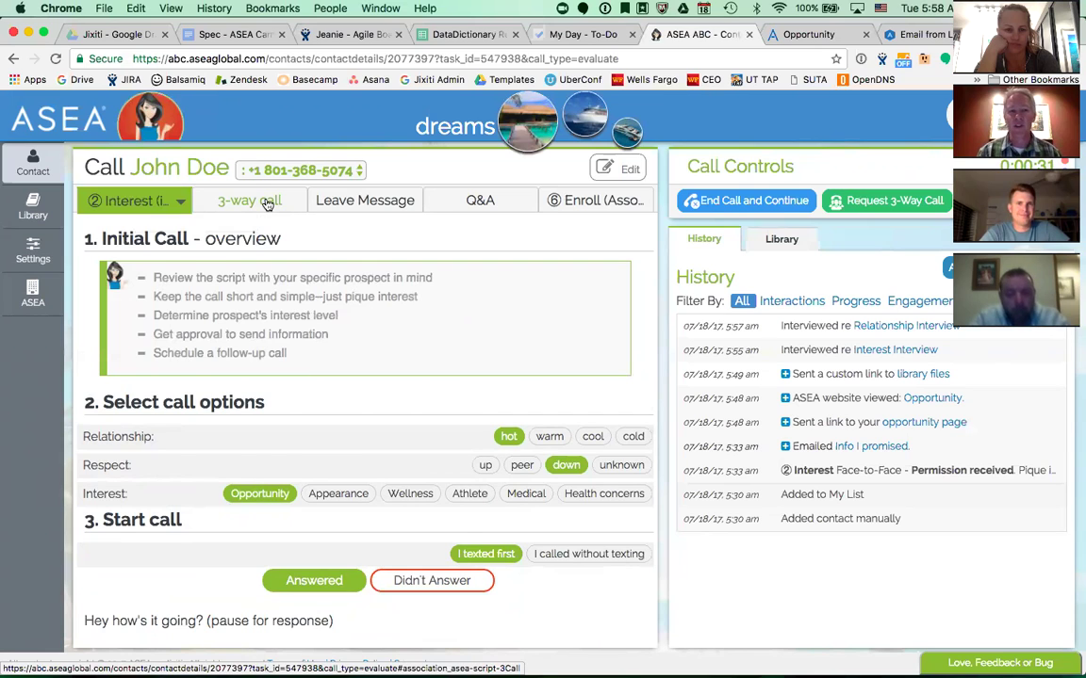
{"action": "left_click", "coordinate": [268, 203]}
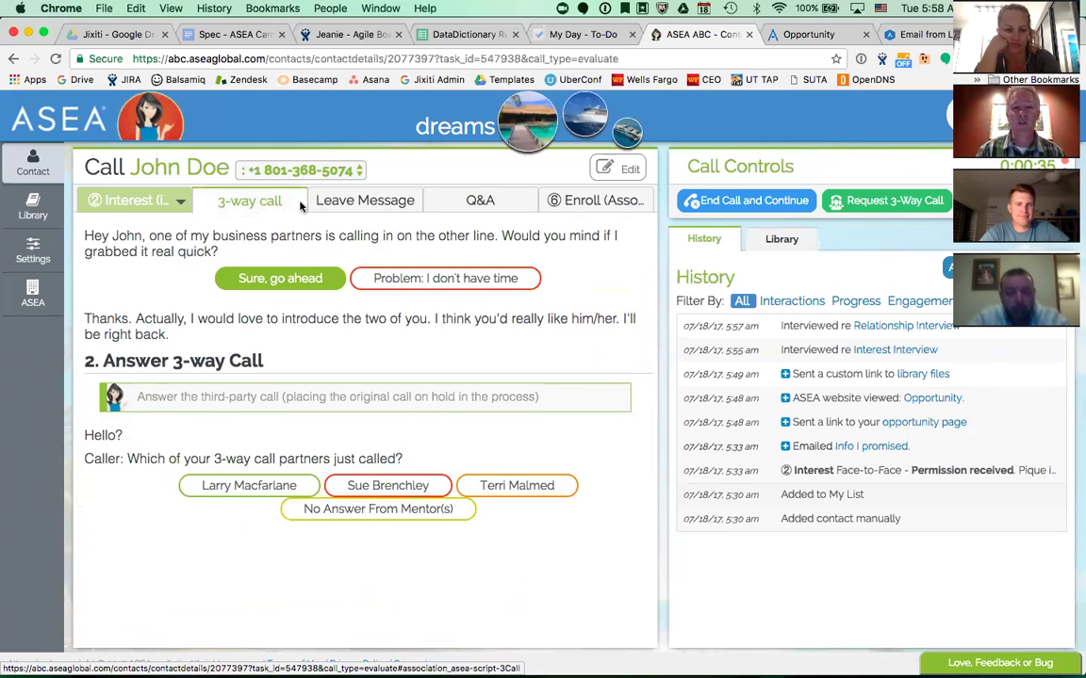
{"action": "left_click", "coordinate": [374, 206]}
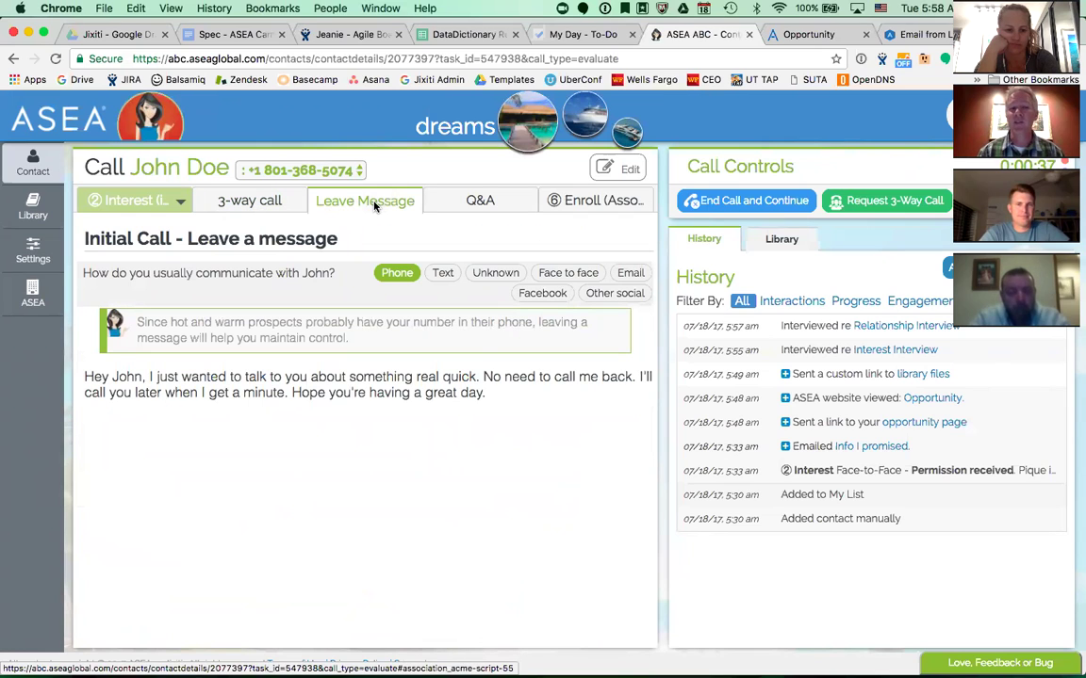
Browse the Q&A objections and view the responses on cost, store shelves and "Isn't this just salt water?".
{"action": "left_click", "coordinate": [476, 204]}
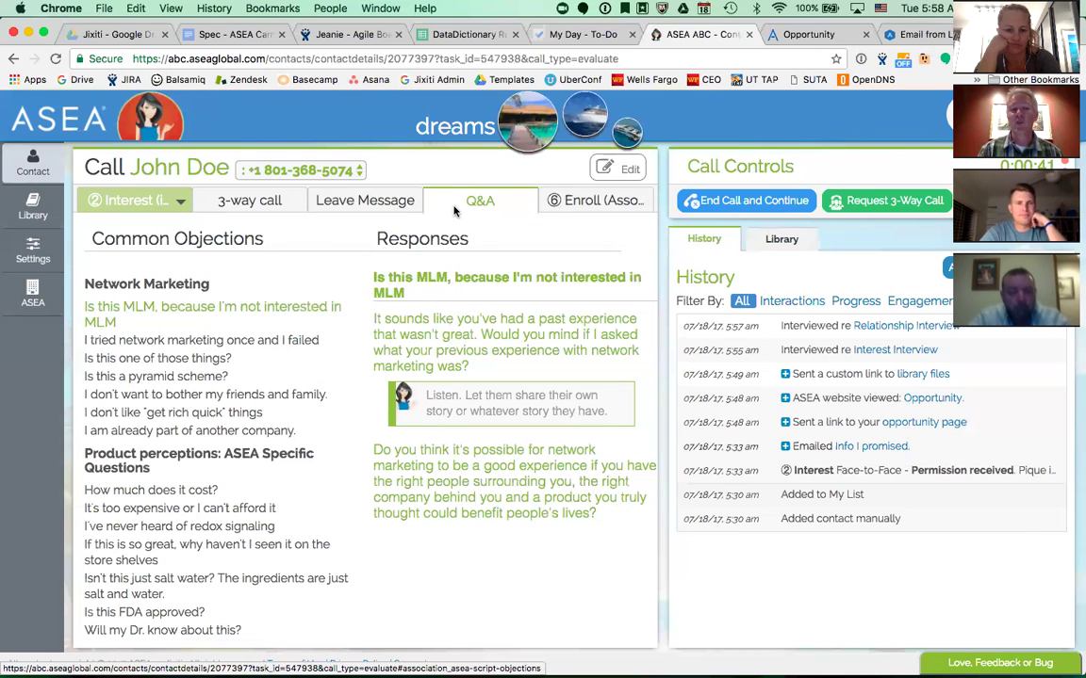
{"action": "scroll", "coordinate": [299, 362], "scroll_direction": "down", "scroll_amount": 6}
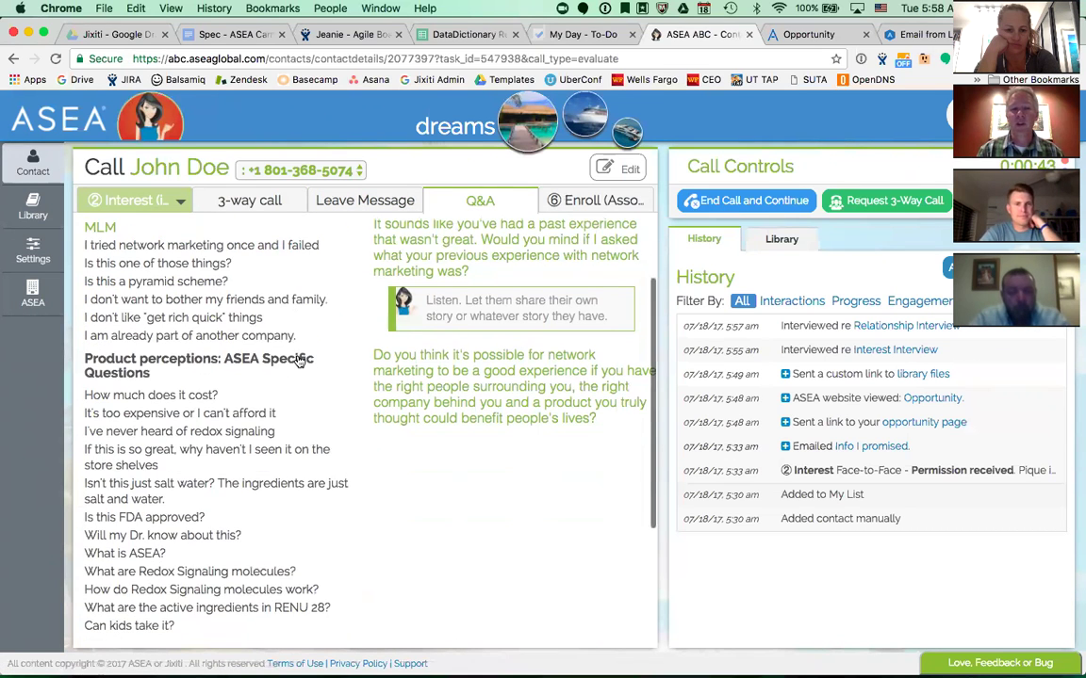
{"action": "scroll", "coordinate": [299, 362], "scroll_direction": "up", "scroll_amount": 6}
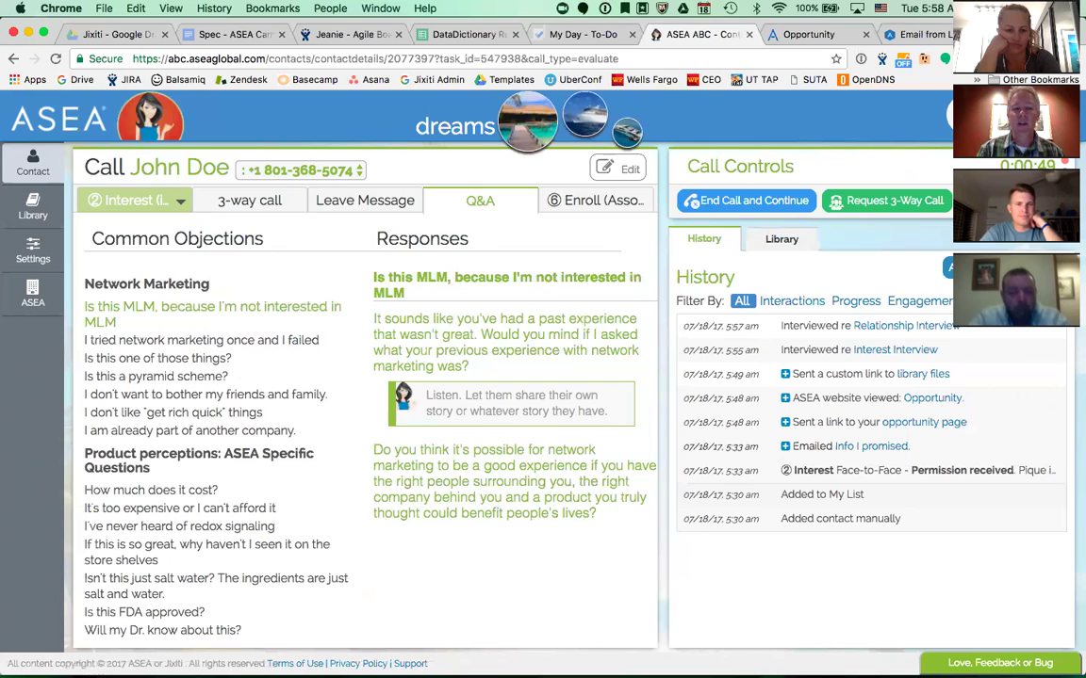
{"action": "left_click", "coordinate": [151, 490]}
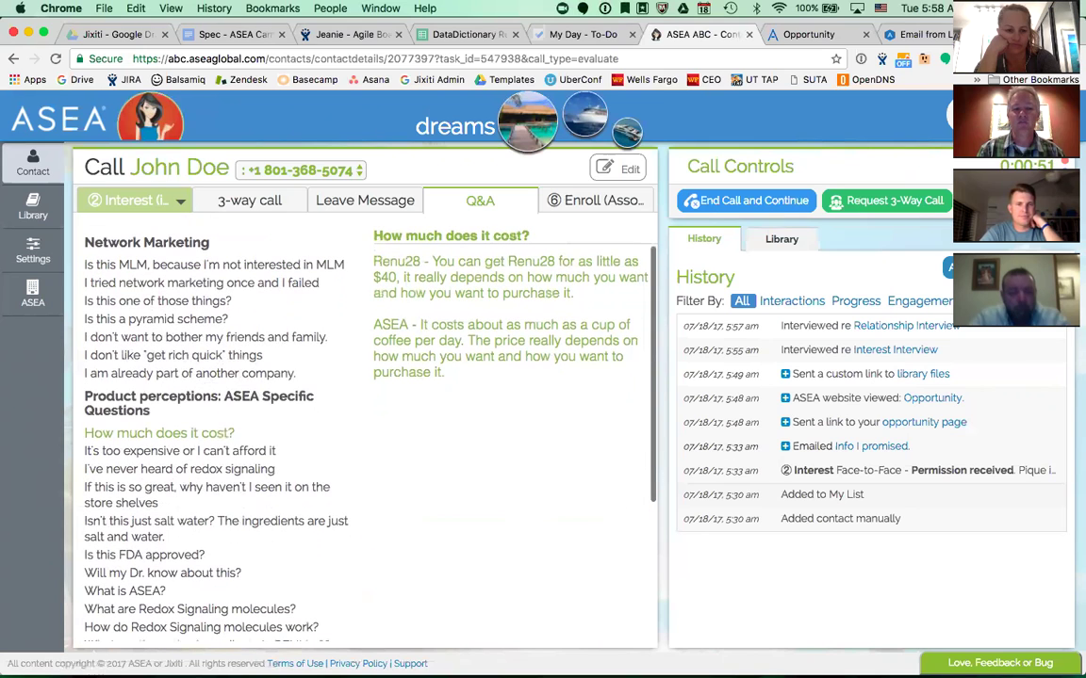
{"action": "left_click", "coordinate": [207, 487]}
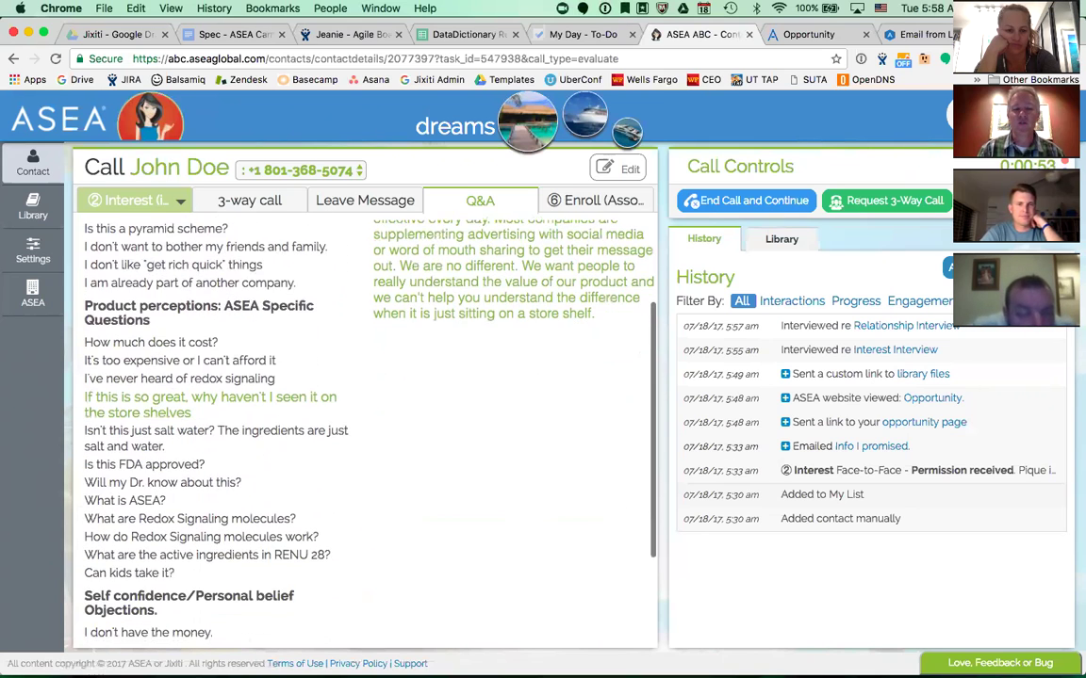
{"action": "left_click", "coordinate": [136, 443]}
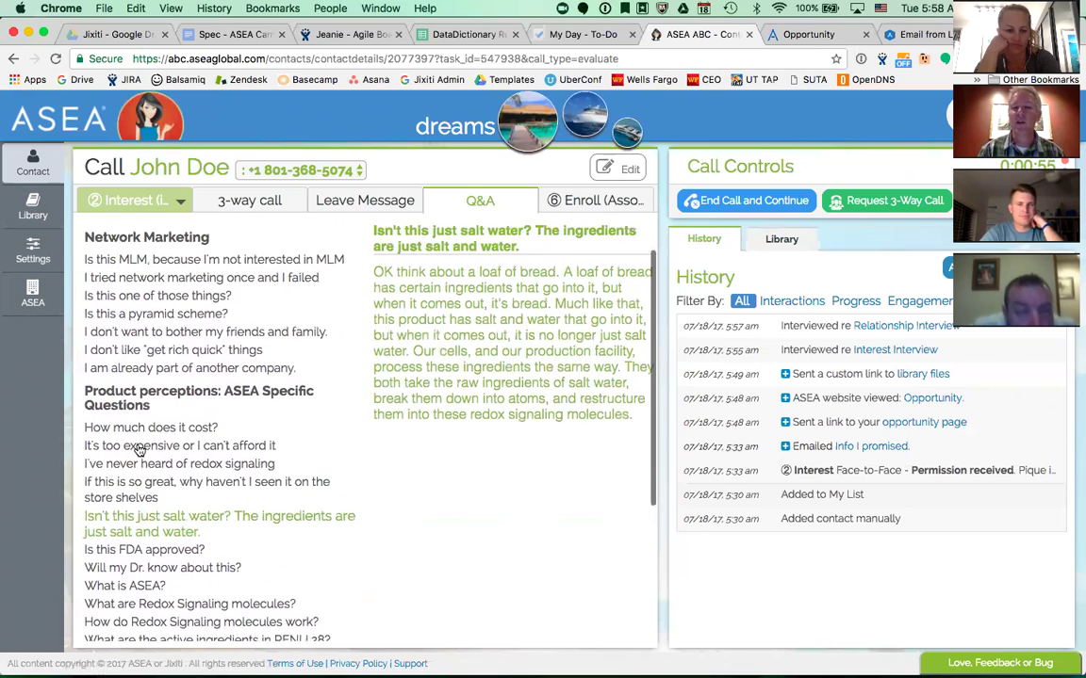
Examine the Enroll Associate Script from its overview through the enrollment page walkthrough.
{"action": "left_click", "coordinate": [585, 202]}
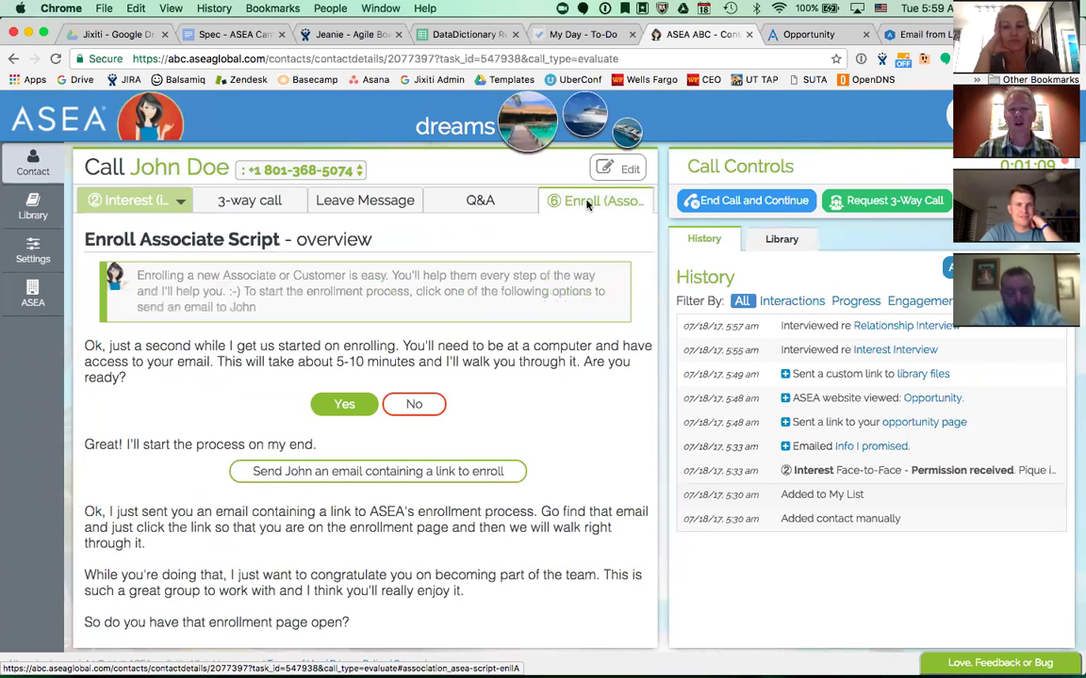
{"action": "scroll", "coordinate": [560, 286], "scroll_direction": "down", "scroll_amount": 4}
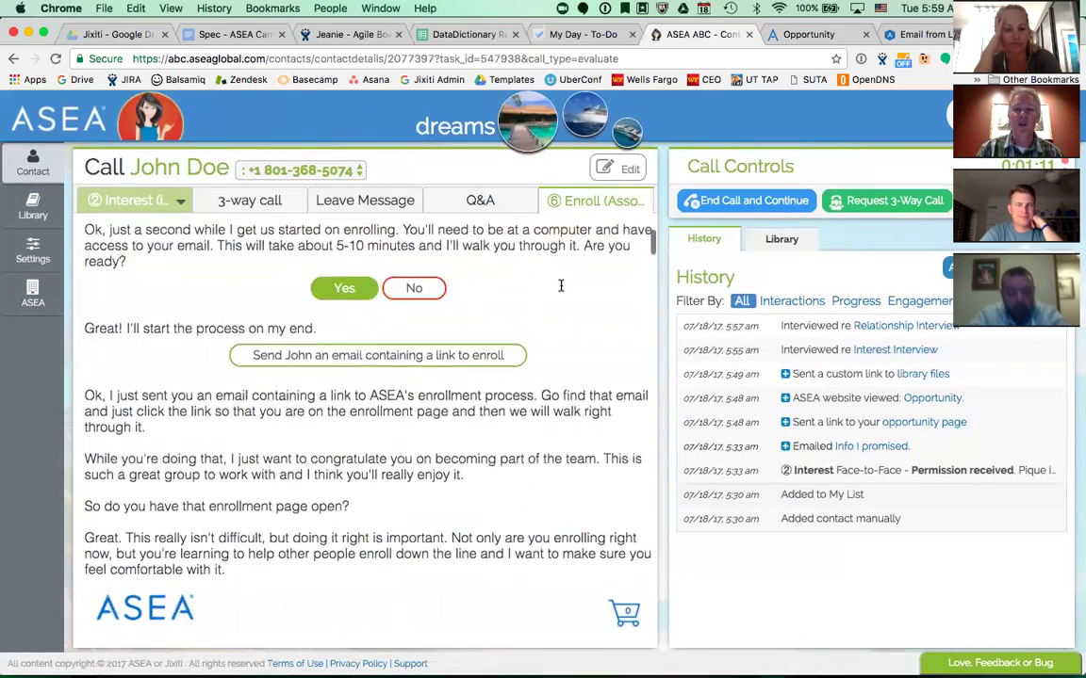
{"action": "scroll", "coordinate": [561, 285], "scroll_direction": "down", "scroll_amount": 10}
{"action": "scroll", "coordinate": [560, 287], "scroll_direction": "up", "scroll_amount": 14}
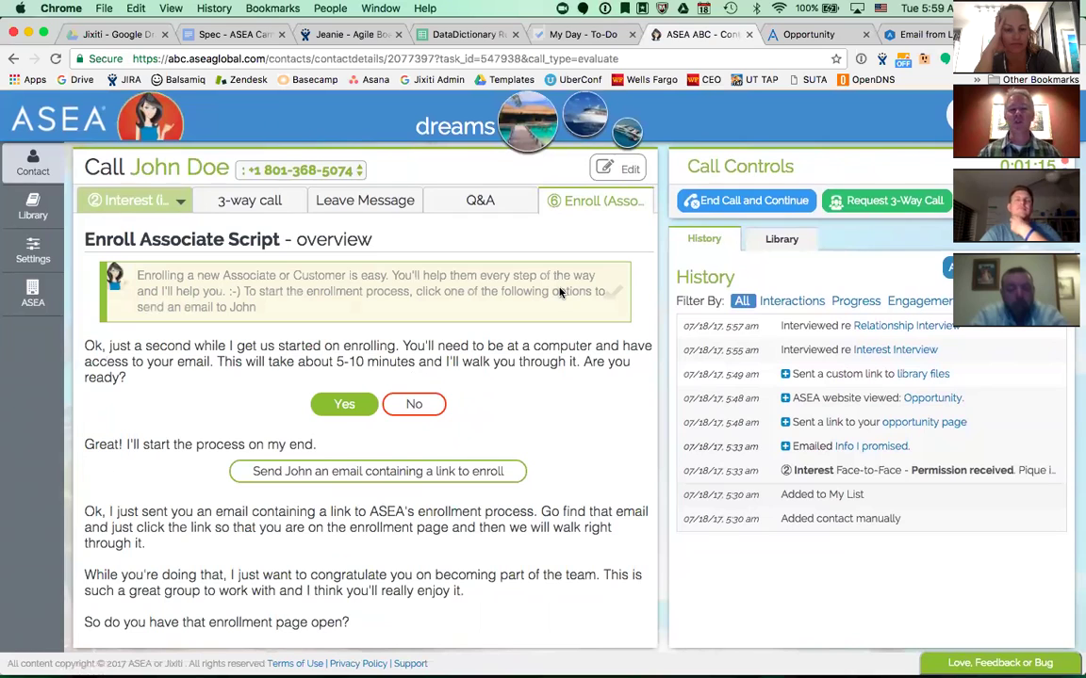
Return to the initial call script and expand the library files and opportunity page entries in the contact's history.
{"action": "left_click", "coordinate": [119, 202]}
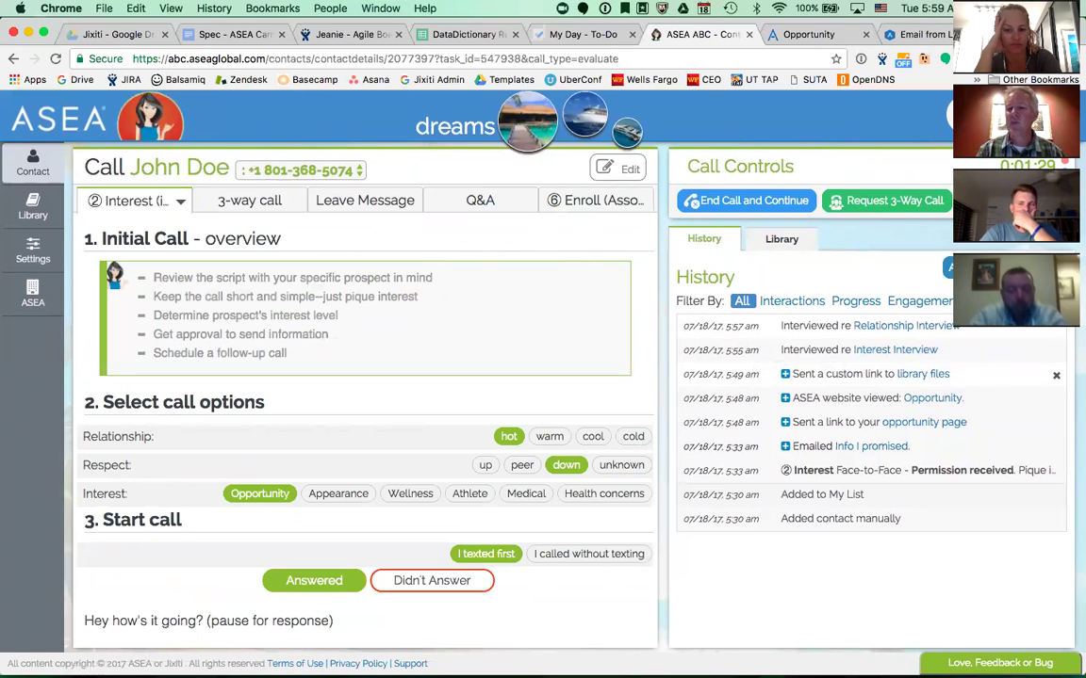
{"action": "left_click", "coordinate": [785, 374]}
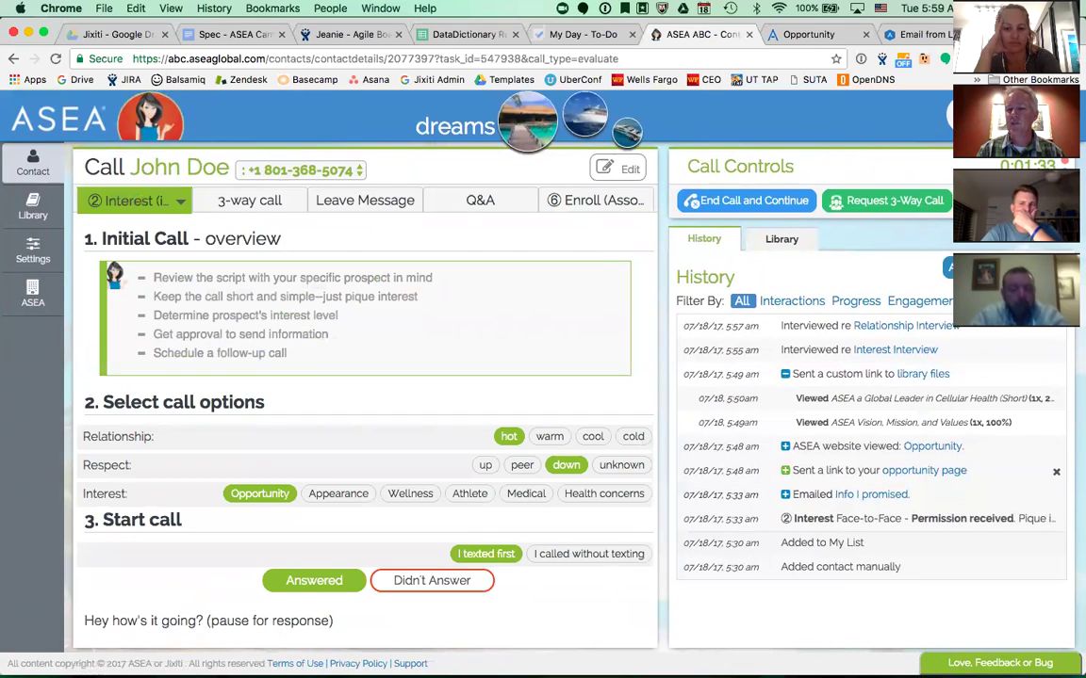
{"action": "left_click", "coordinate": [785, 470]}
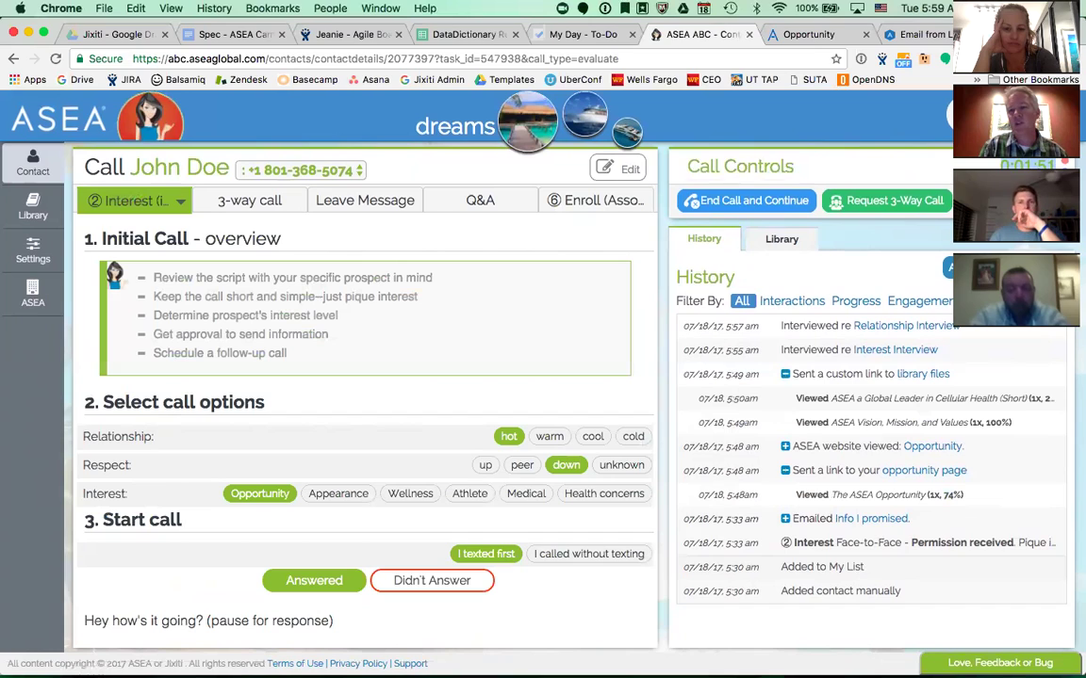
{"action": "triple_click", "coordinate": [740, 166]}
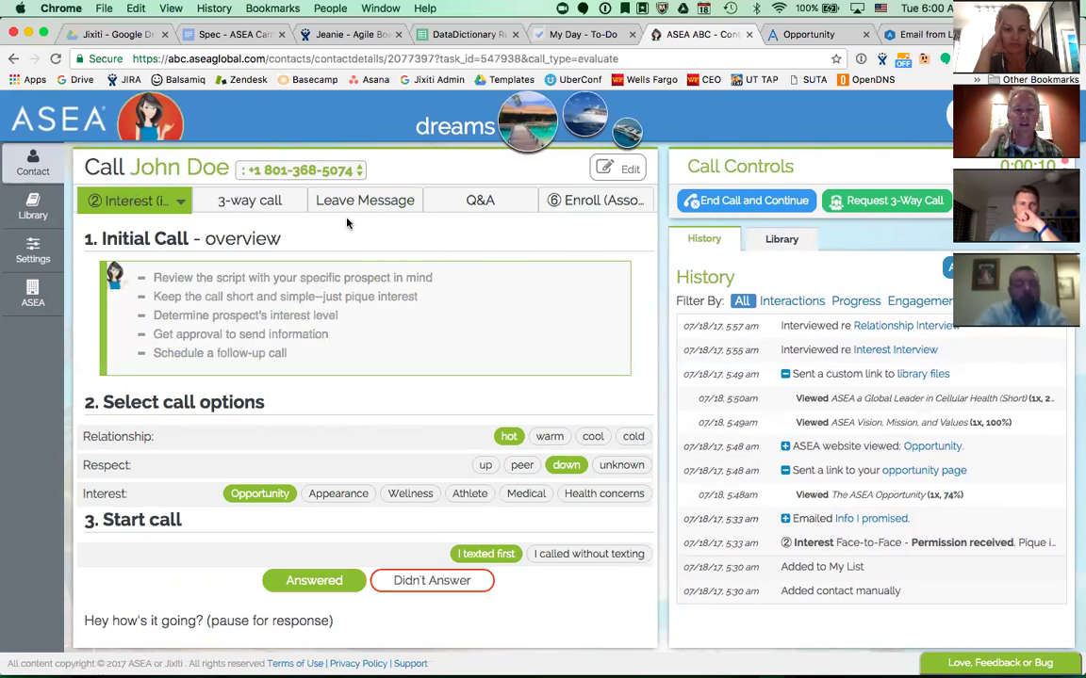
Examine the initial call script's call options and start-call wording.
{"action": "scroll", "coordinate": [354, 291], "scroll_direction": "down", "scroll_amount": 5}
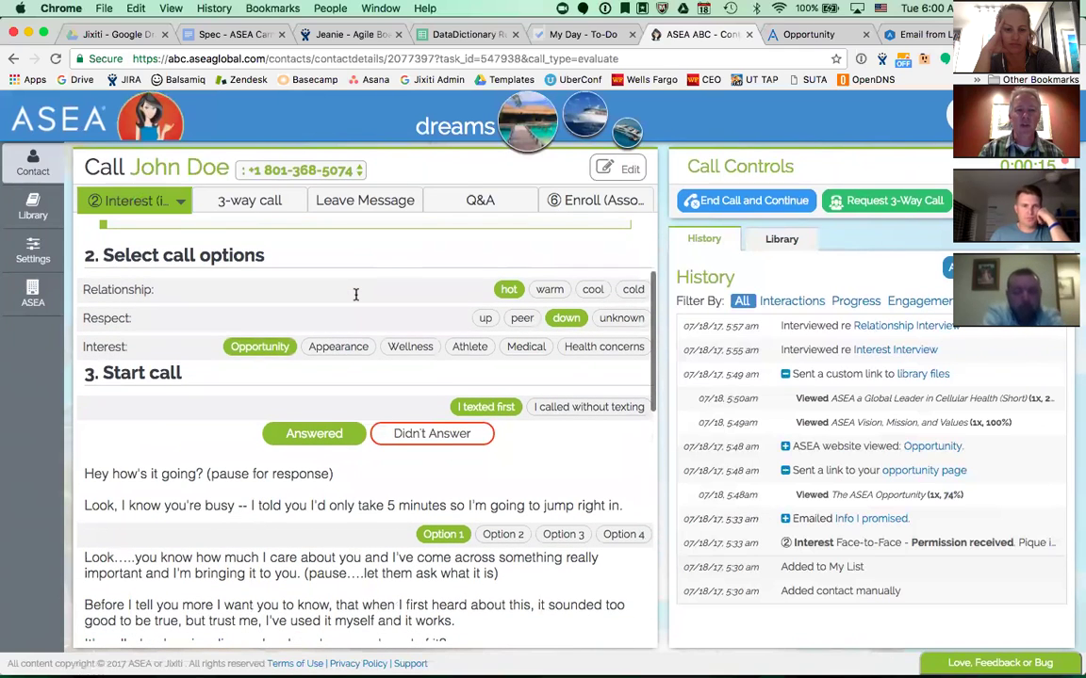
{"action": "scroll", "coordinate": [355, 295], "scroll_direction": "down", "scroll_amount": 1}
{"action": "scroll", "coordinate": [355, 295], "scroll_direction": "up", "scroll_amount": 6}
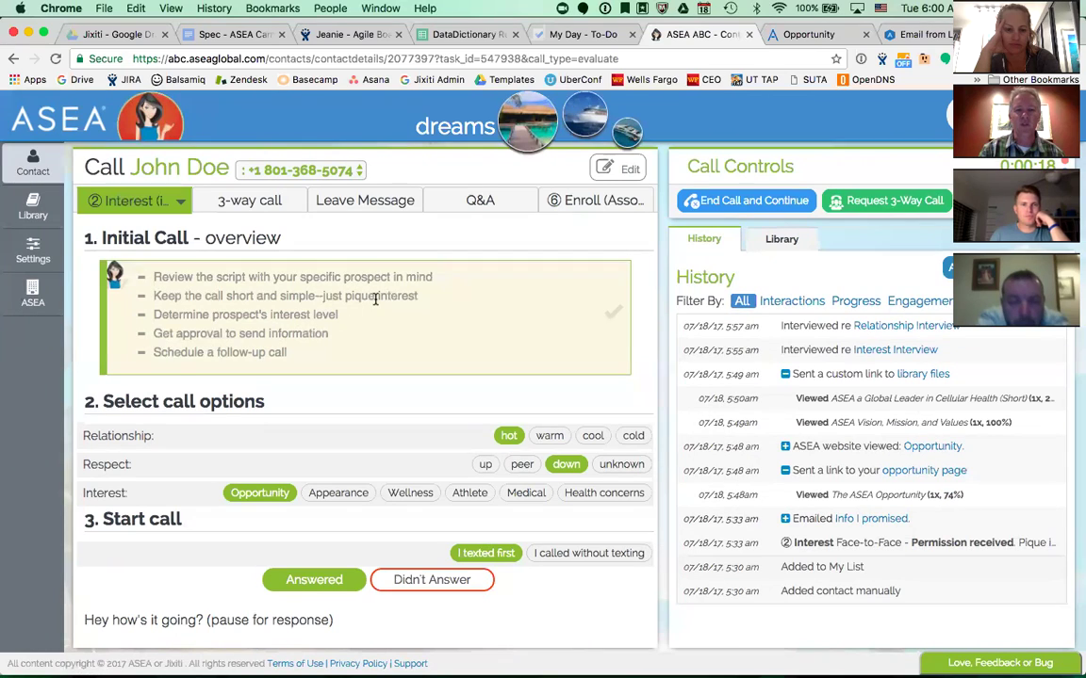
Set the initial call script's options to peer respect and Opportunity interest.
{"action": "scroll", "coordinate": [375, 299], "scroll_direction": "down", "scroll_amount": 6}
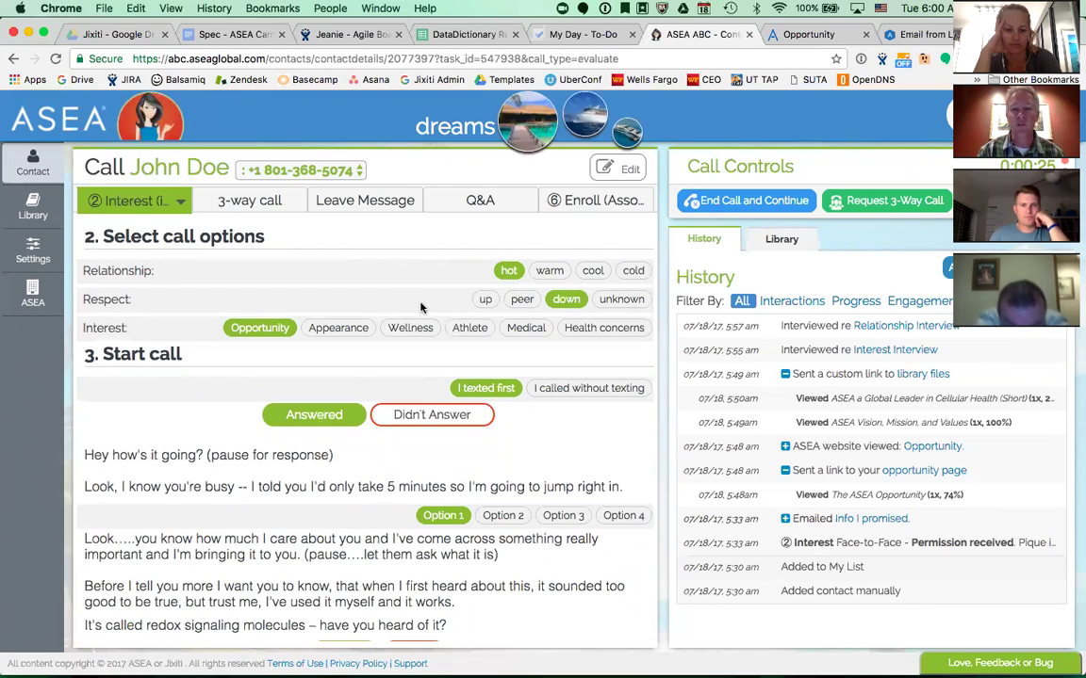
{"action": "left_click", "coordinate": [525, 299]}
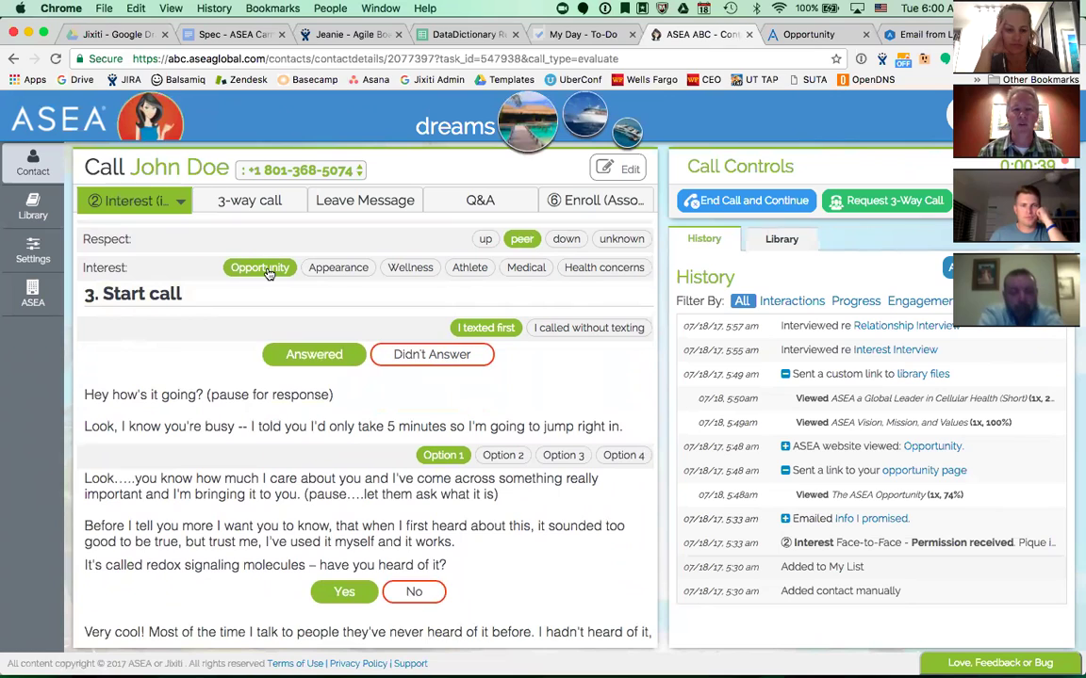
{"action": "left_click", "coordinate": [268, 270]}
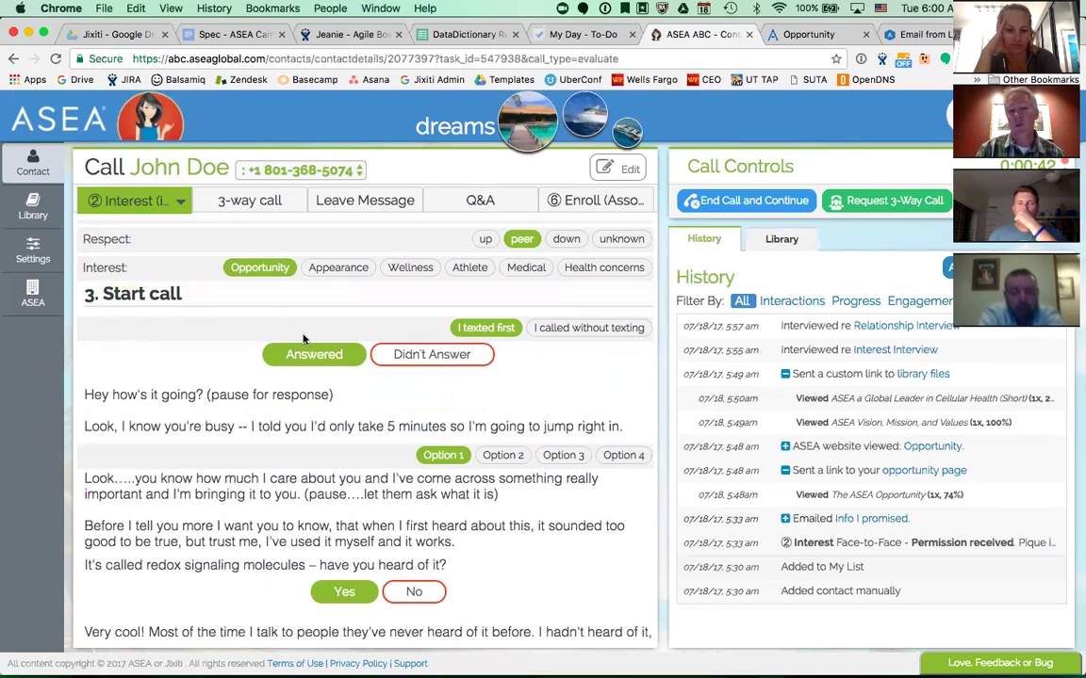
Compare the script wording for the Appearance, Wellness, Athlete and Opportunity interests, finishing with Appearance selected.
{"action": "left_click", "coordinate": [351, 269]}
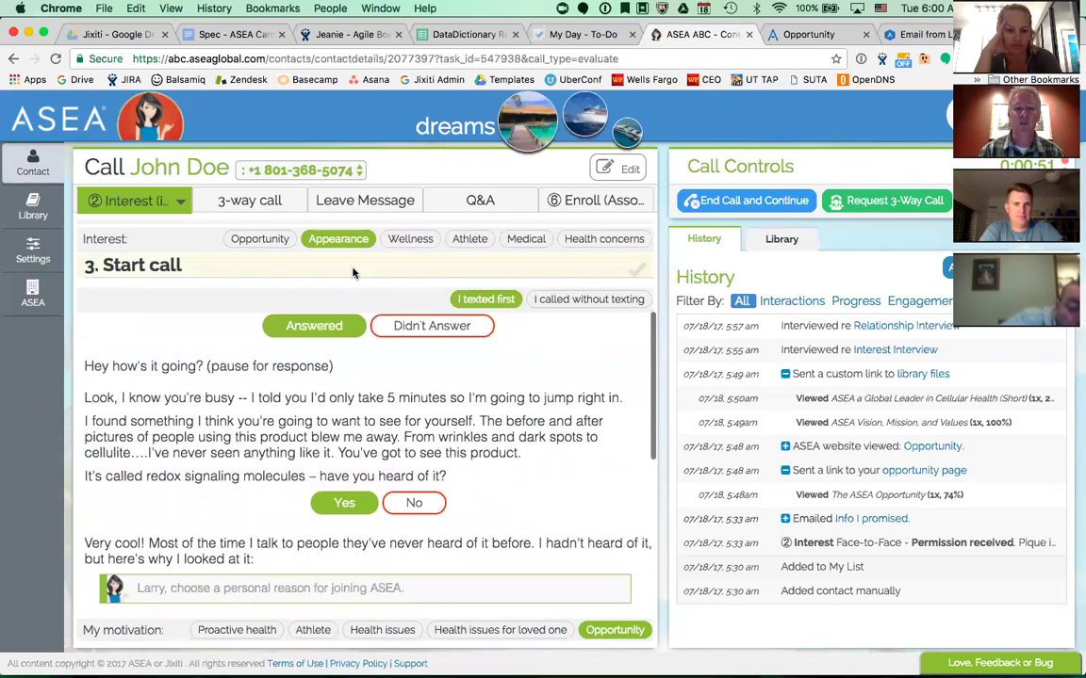
{"action": "left_click", "coordinate": [412, 244]}
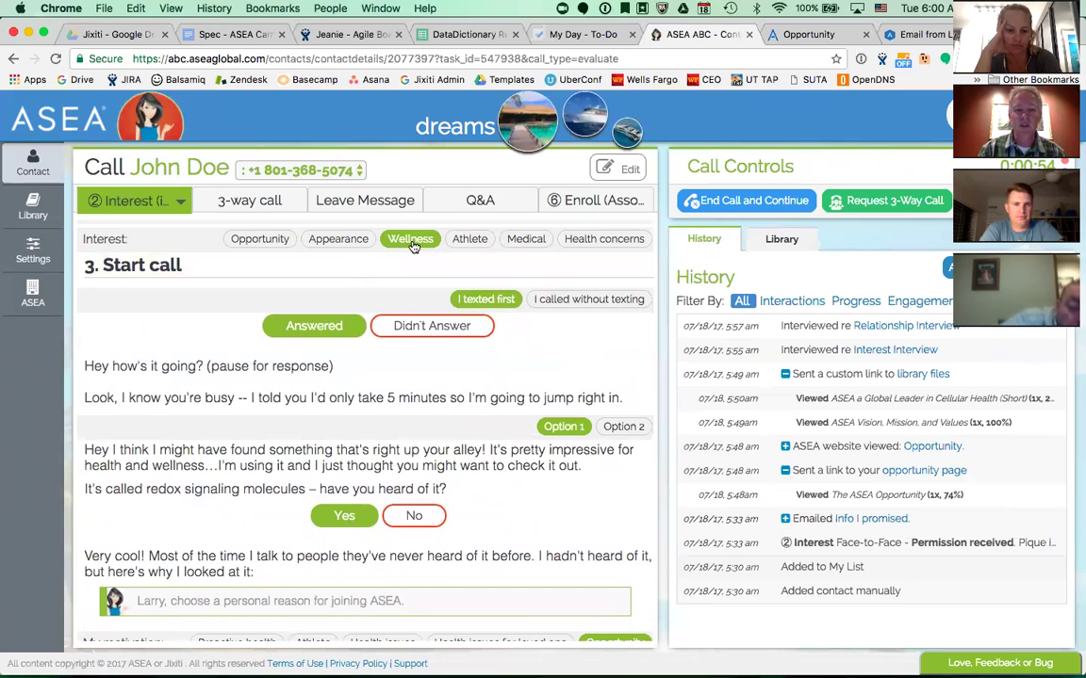
{"action": "left_click", "coordinate": [469, 239]}
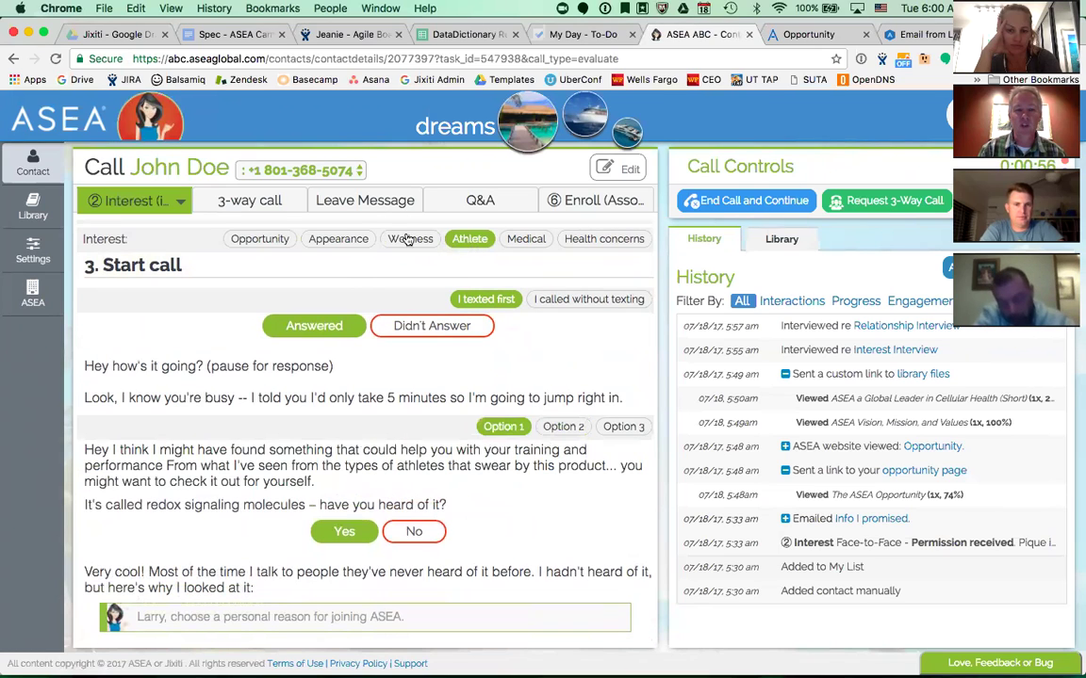
{"action": "left_click", "coordinate": [325, 239]}
{"action": "left_click", "coordinate": [269, 239]}
{"action": "left_click", "coordinate": [338, 238]}
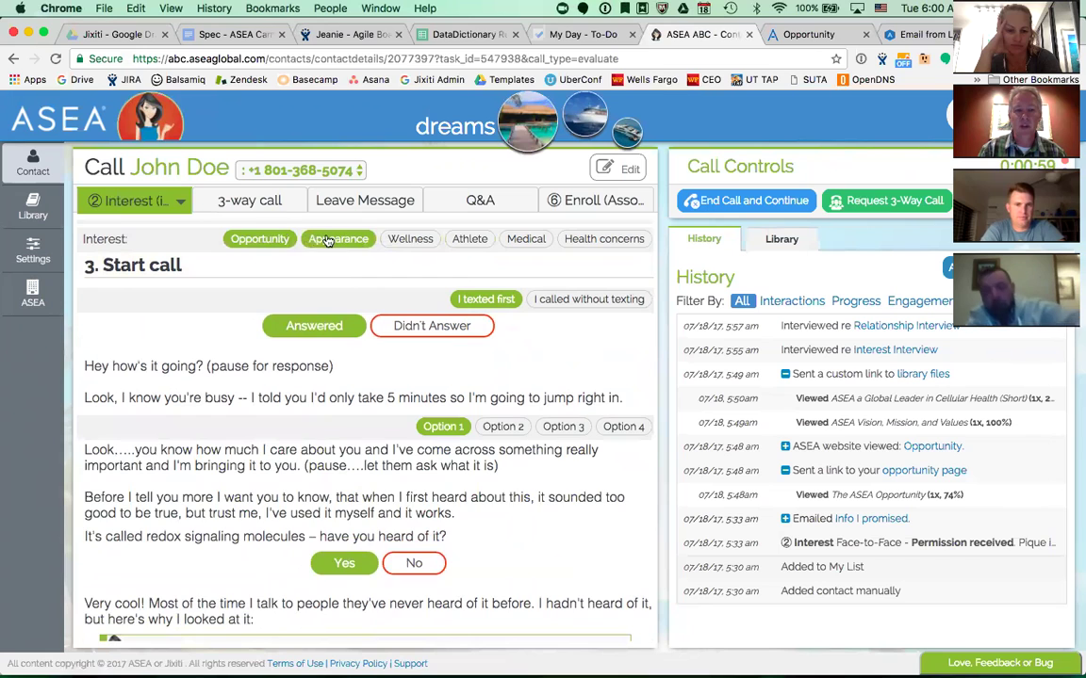
Try the up respect level and the warm relationship in the call options, returning to peer and hot.
{"action": "scroll", "coordinate": [338, 240], "scroll_direction": "up", "scroll_amount": 1}
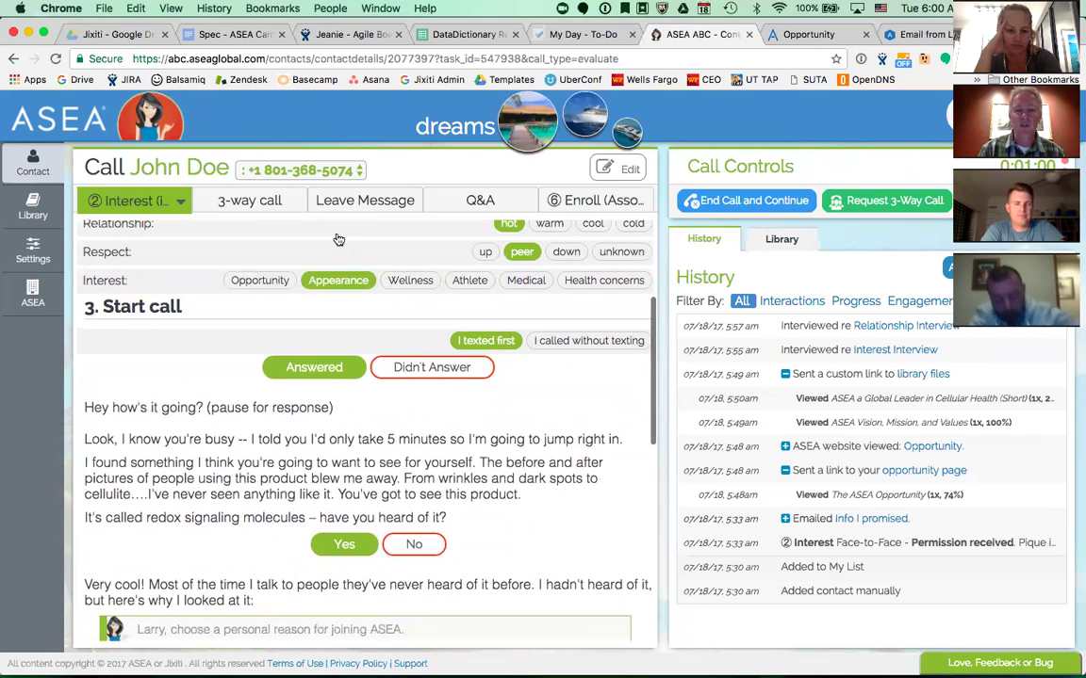
{"action": "left_click", "coordinate": [486, 250]}
{"action": "scroll", "coordinate": [518, 251], "scroll_direction": "down", "scroll_amount": 1}
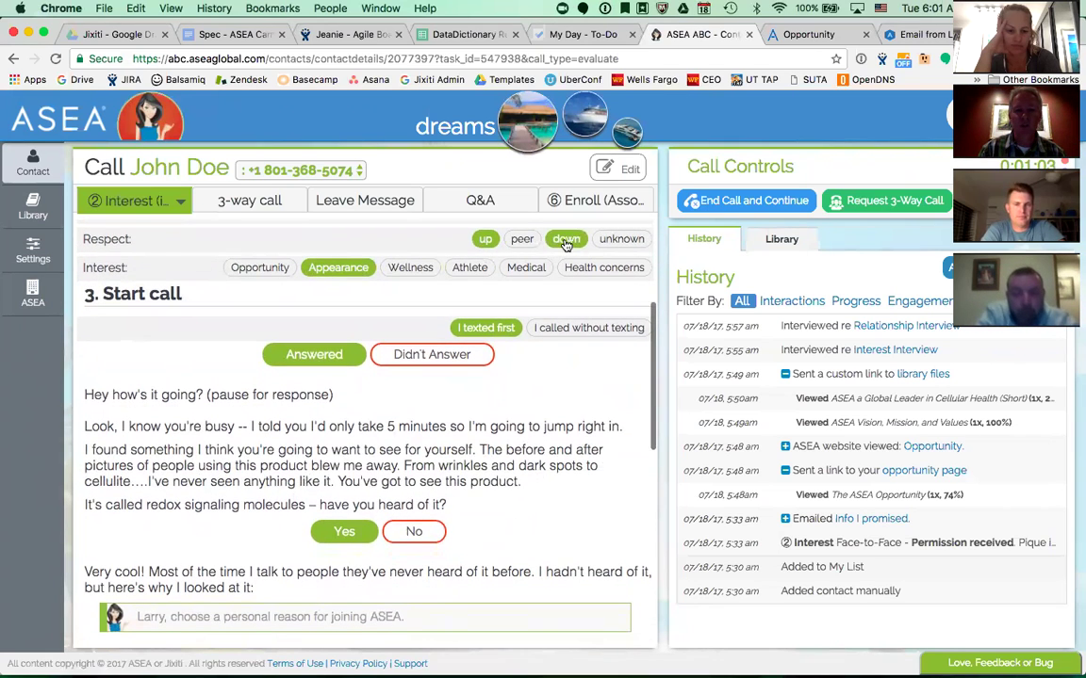
{"action": "left_click", "coordinate": [524, 247]}
{"action": "scroll", "coordinate": [524, 245], "scroll_direction": "up", "scroll_amount": 2}
{"action": "left_click", "coordinate": [549, 278]}
{"action": "scroll", "coordinate": [499, 253], "scroll_direction": "down", "scroll_amount": 1}
{"action": "left_click", "coordinate": [509, 238]}
{"action": "scroll", "coordinate": [507, 253], "scroll_direction": "down", "scroll_amount": 3}
{"action": "left_click", "coordinate": [507, 254]}
Read through the Appearance call script and check off the paragraph about the before and after pictures.
{"action": "scroll", "coordinate": [509, 253], "scroll_direction": "down", "scroll_amount": 2}
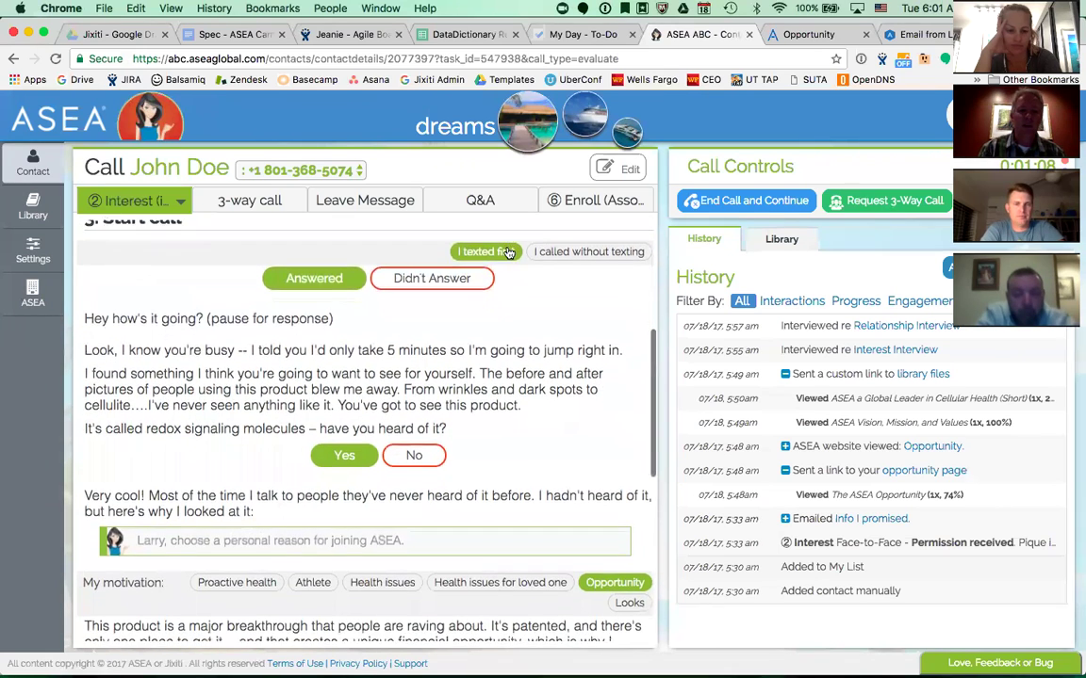
{"action": "scroll", "coordinate": [508, 252], "scroll_direction": "up", "scroll_amount": 1}
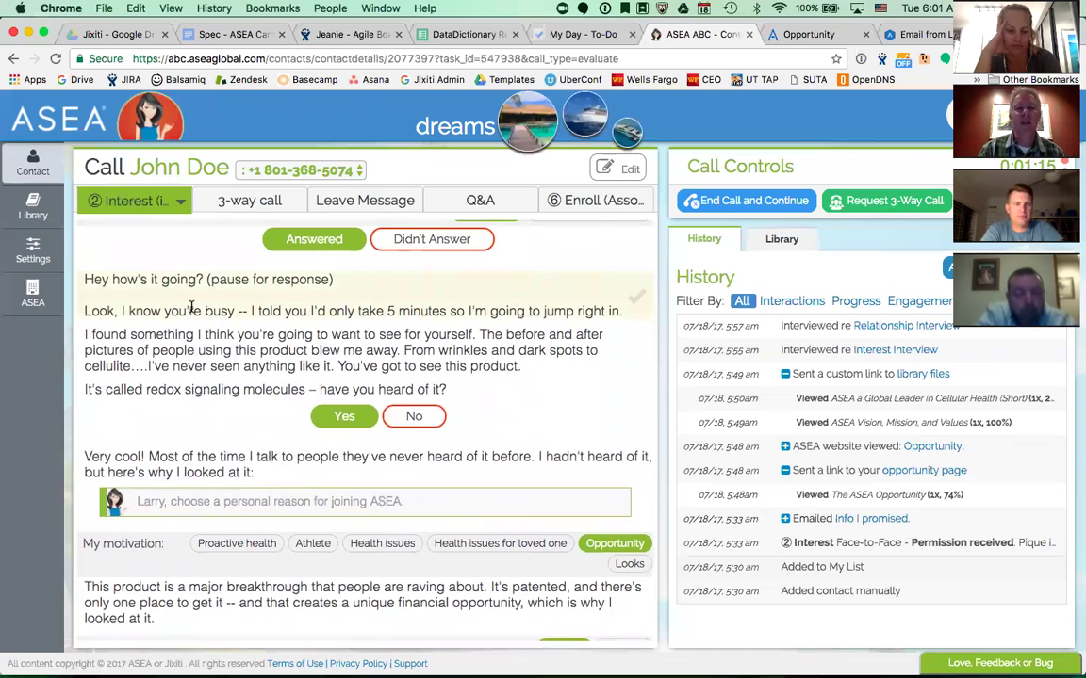
{"action": "scroll", "coordinate": [191, 307], "scroll_direction": "down", "scroll_amount": 1}
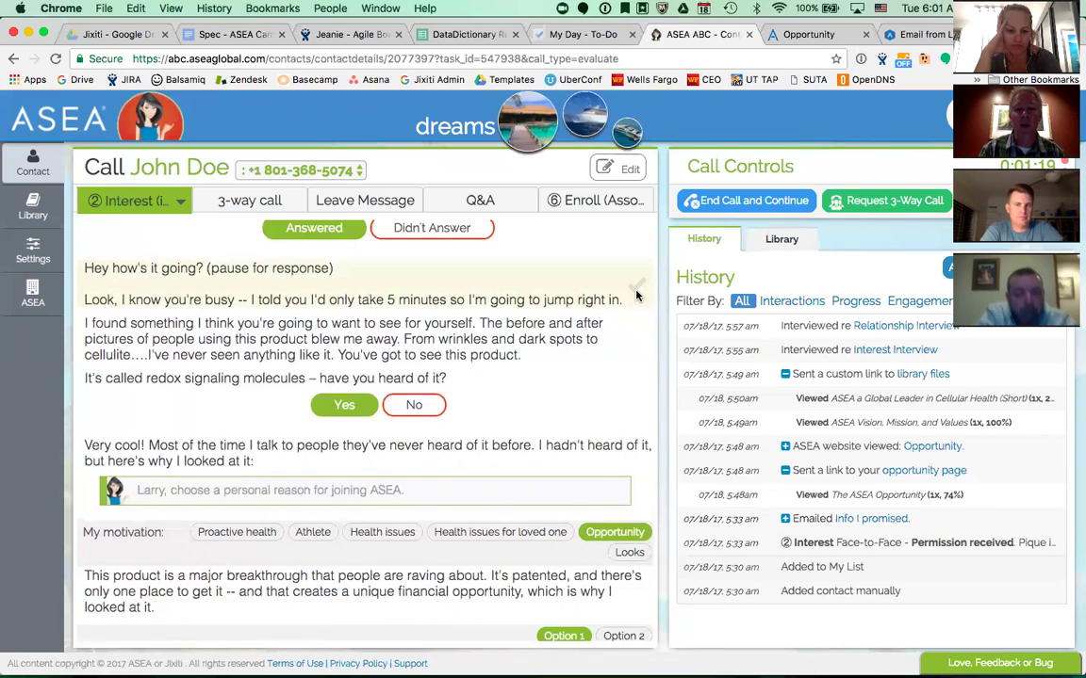
{"action": "scroll", "coordinate": [637, 295], "scroll_direction": "down", "scroll_amount": 3}
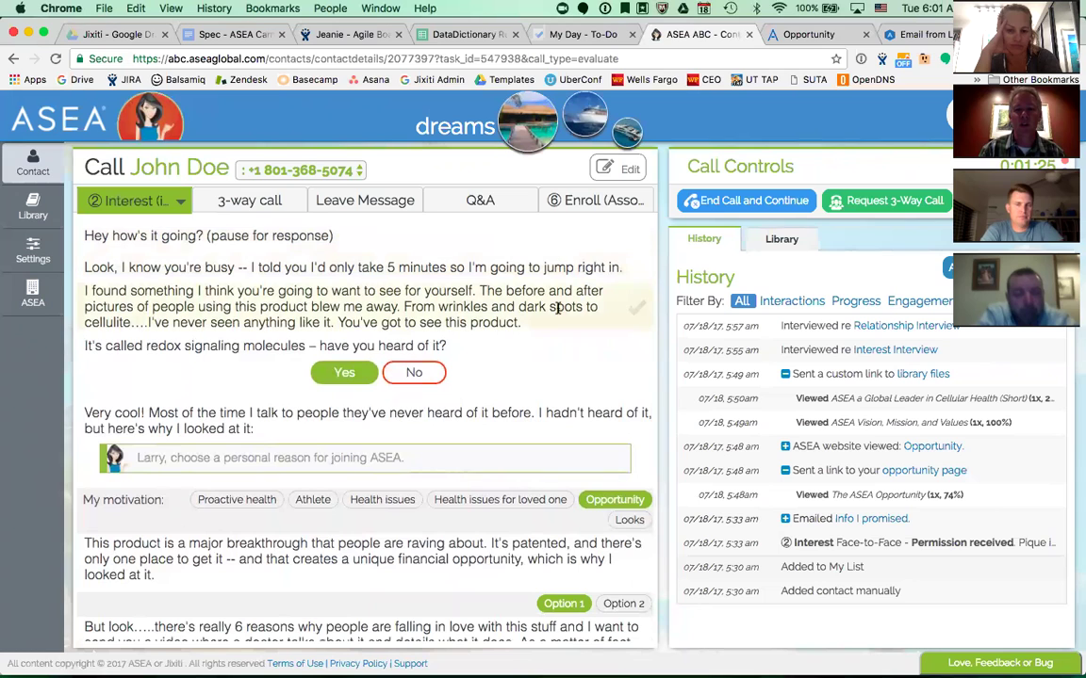
{"action": "scroll", "coordinate": [641, 283], "scroll_direction": "down", "scroll_amount": 4}
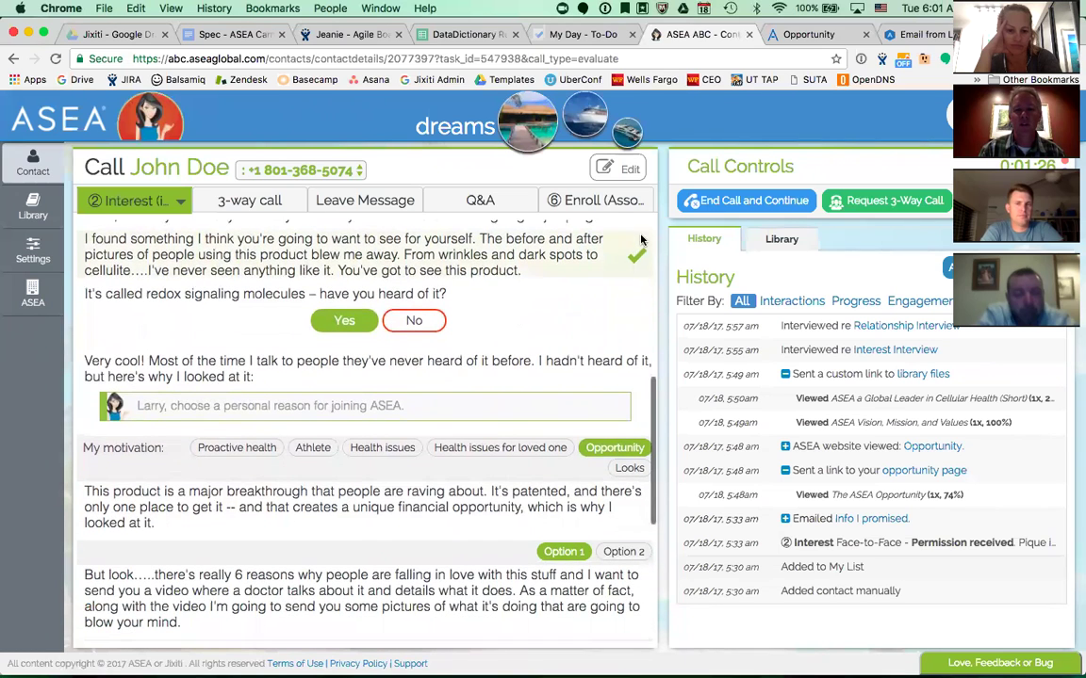
{"action": "left_click", "coordinate": [637, 251]}
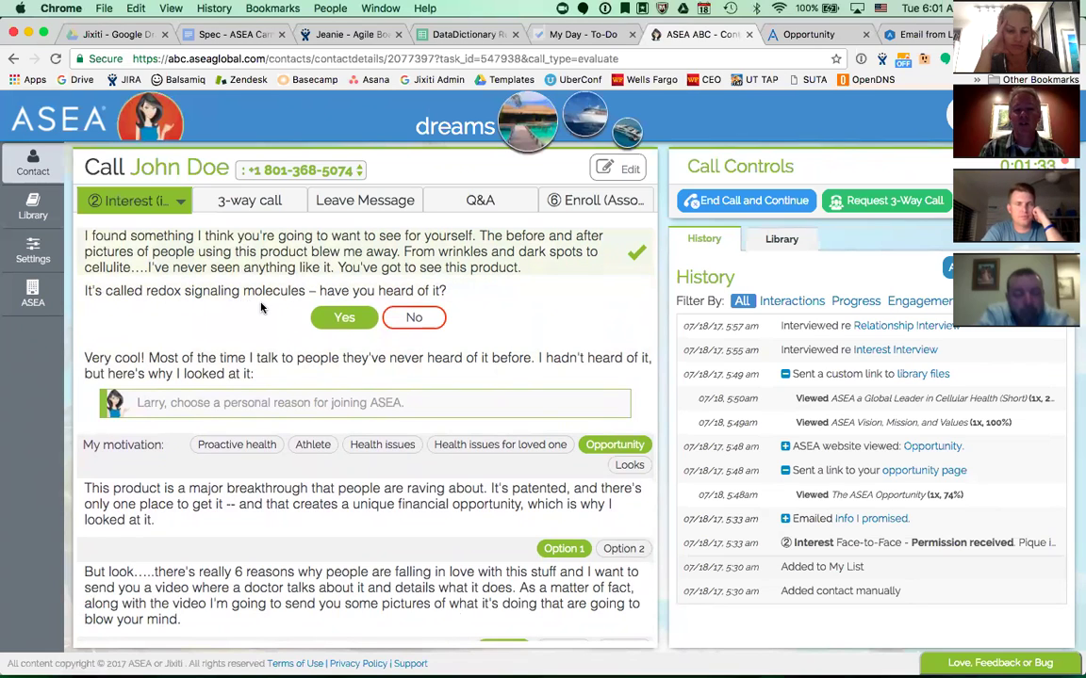
Compare the script's No and Yes replies to the redox signaling molecules question, returning the answer to Yes.
{"action": "left_click", "coordinate": [417, 318]}
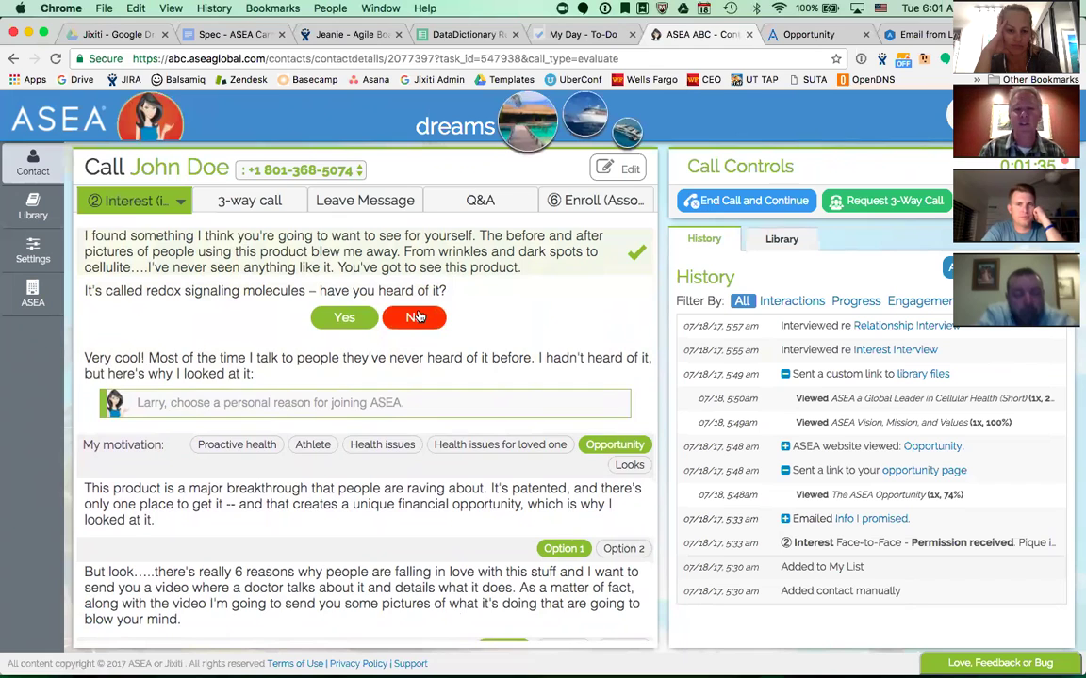
{"action": "left_click", "coordinate": [347, 242]}
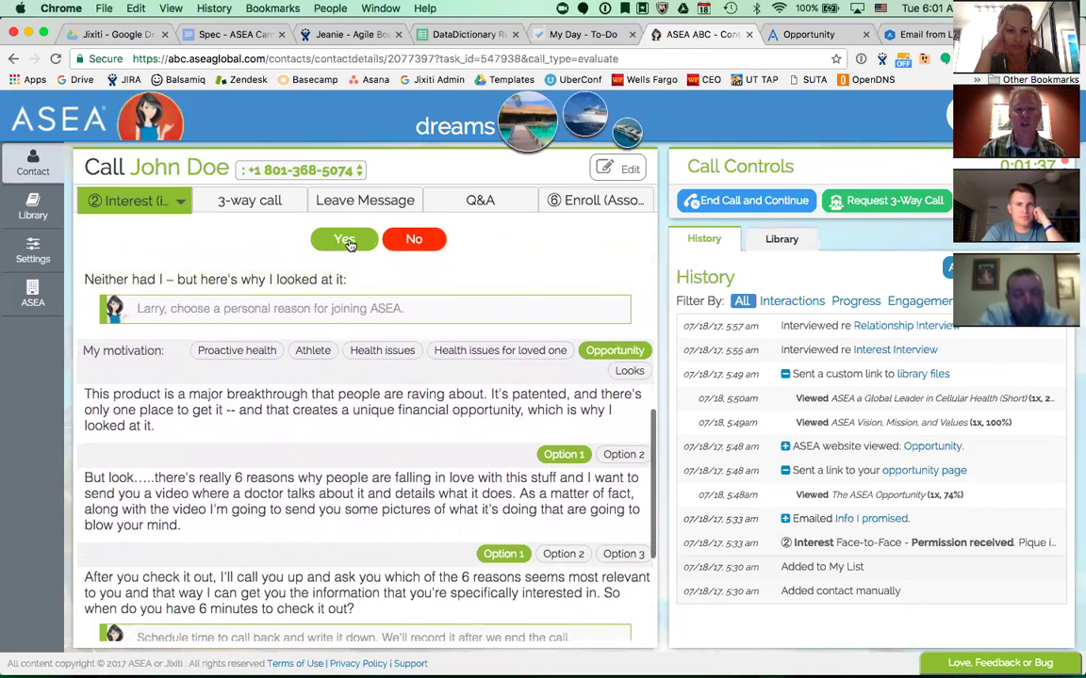
{"action": "left_click", "coordinate": [391, 243]}
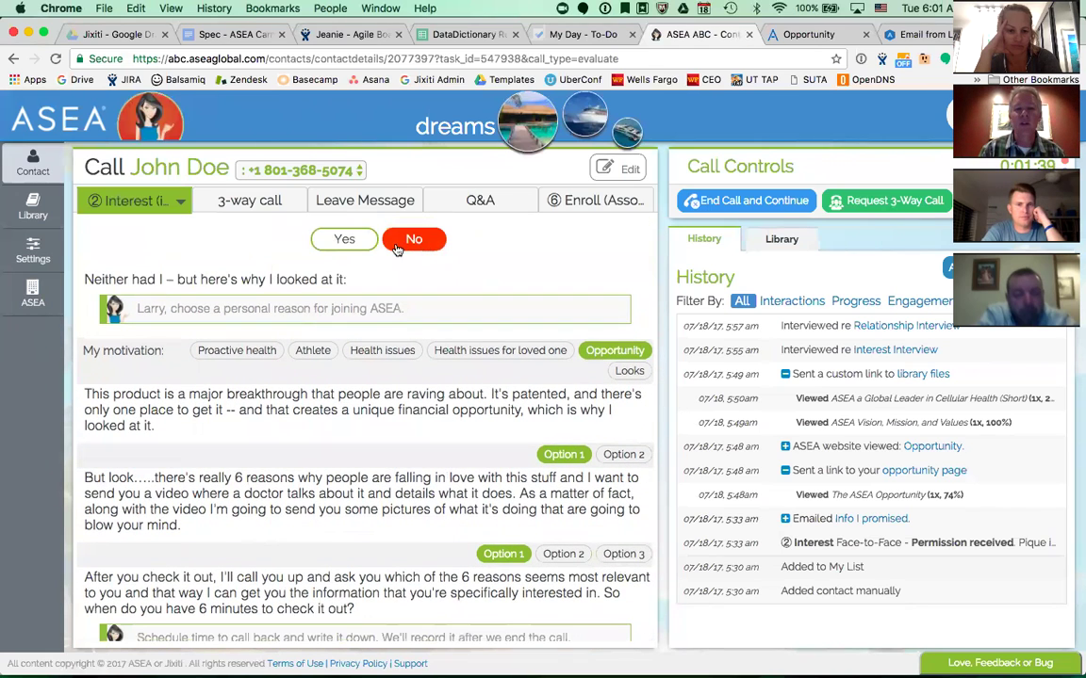
{"action": "left_click", "coordinate": [355, 244]}
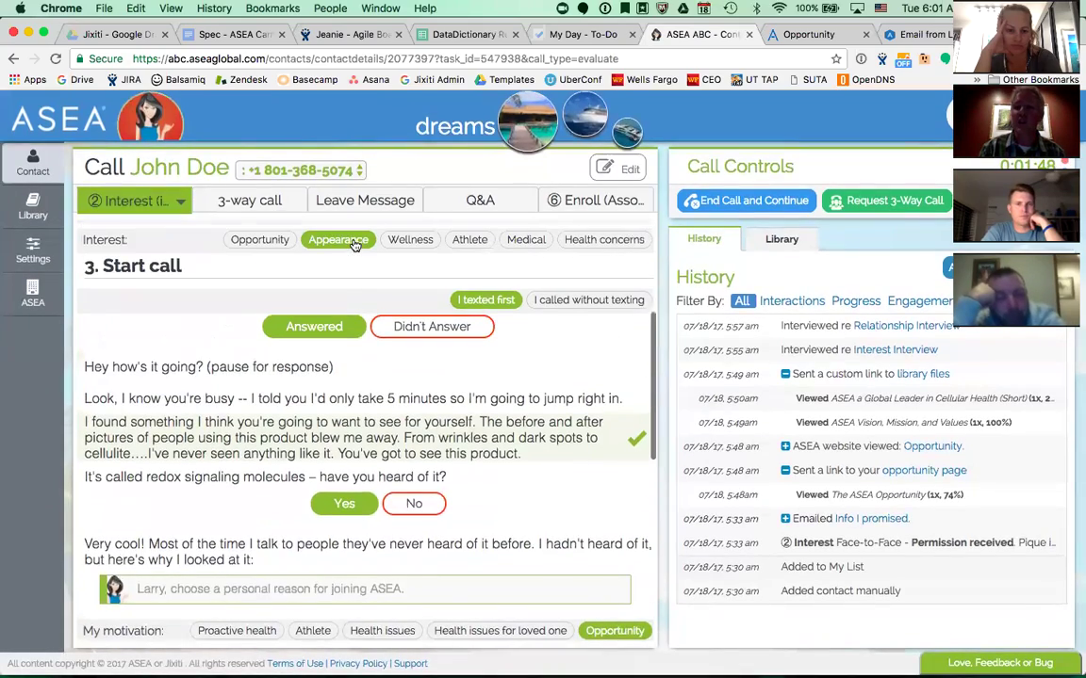
Return to the script's overview, try requesting a 3-way call and dismiss the notice.
{"action": "scroll", "coordinate": [355, 245], "scroll_direction": "up", "scroll_amount": 2}
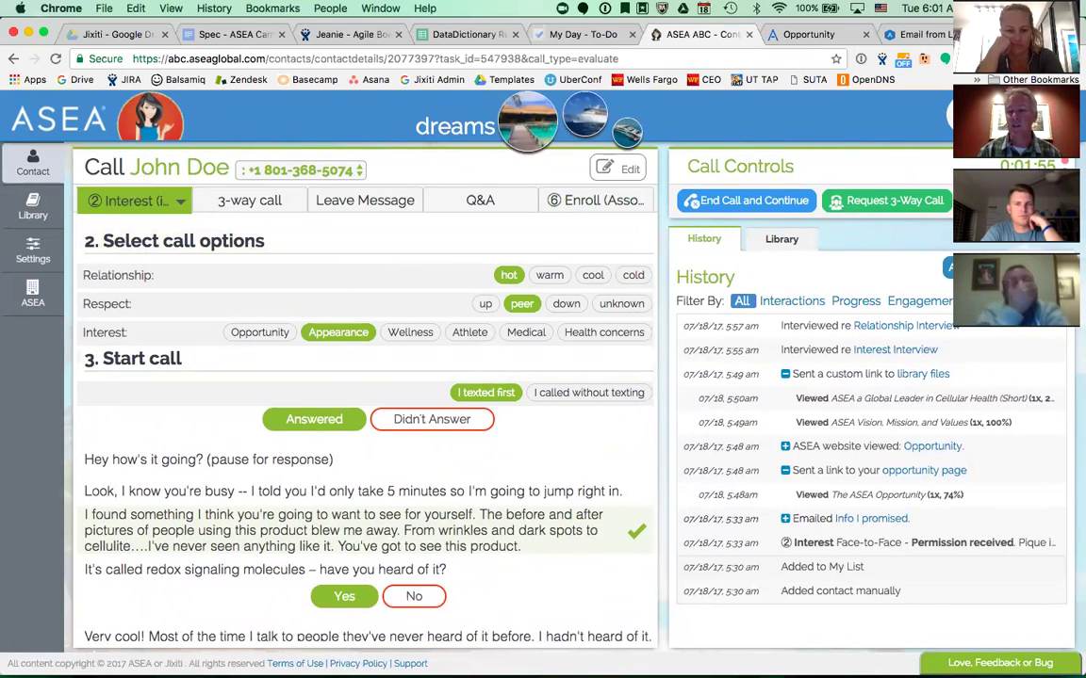
{"action": "scroll", "coordinate": [427, 368], "scroll_direction": "up", "scroll_amount": 3}
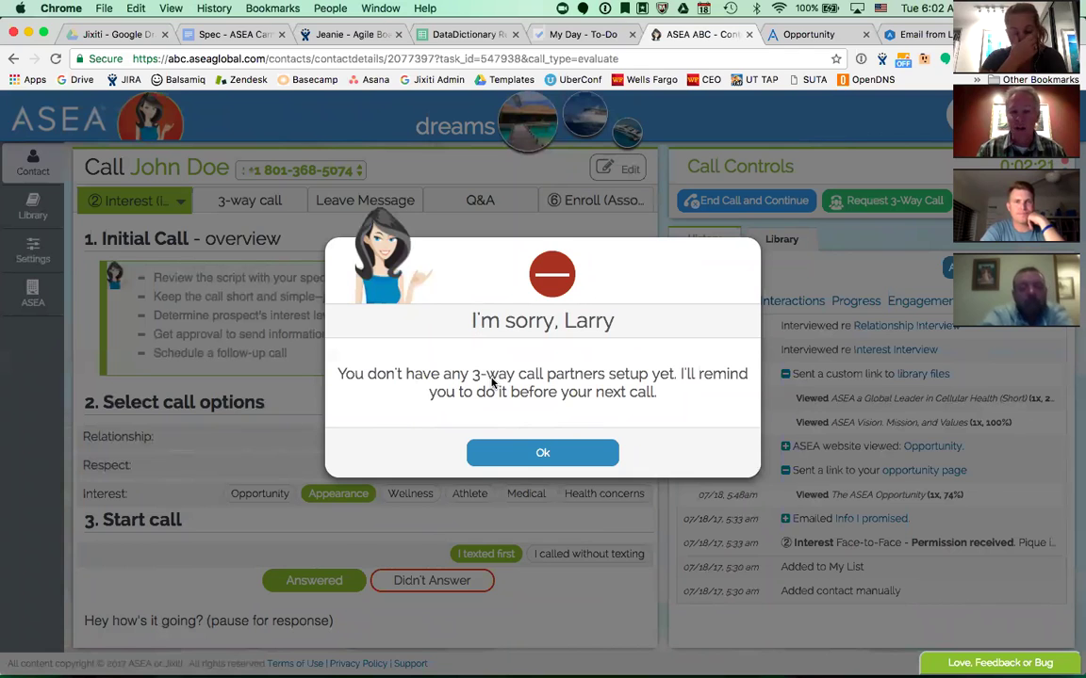
{"action": "left_click", "coordinate": [543, 453]}
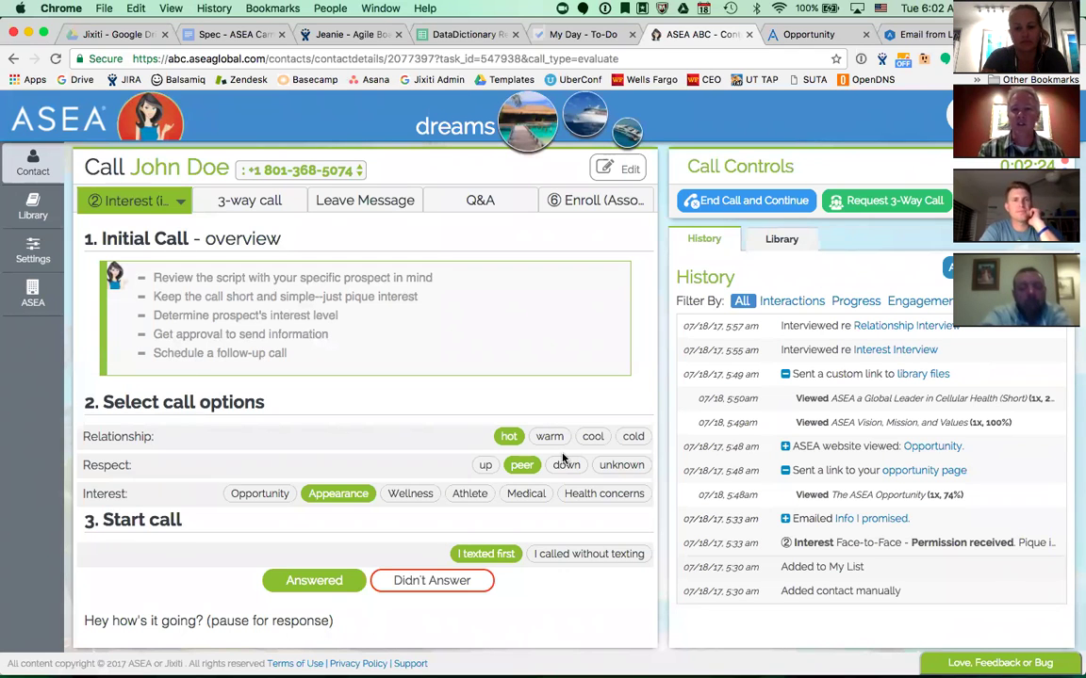
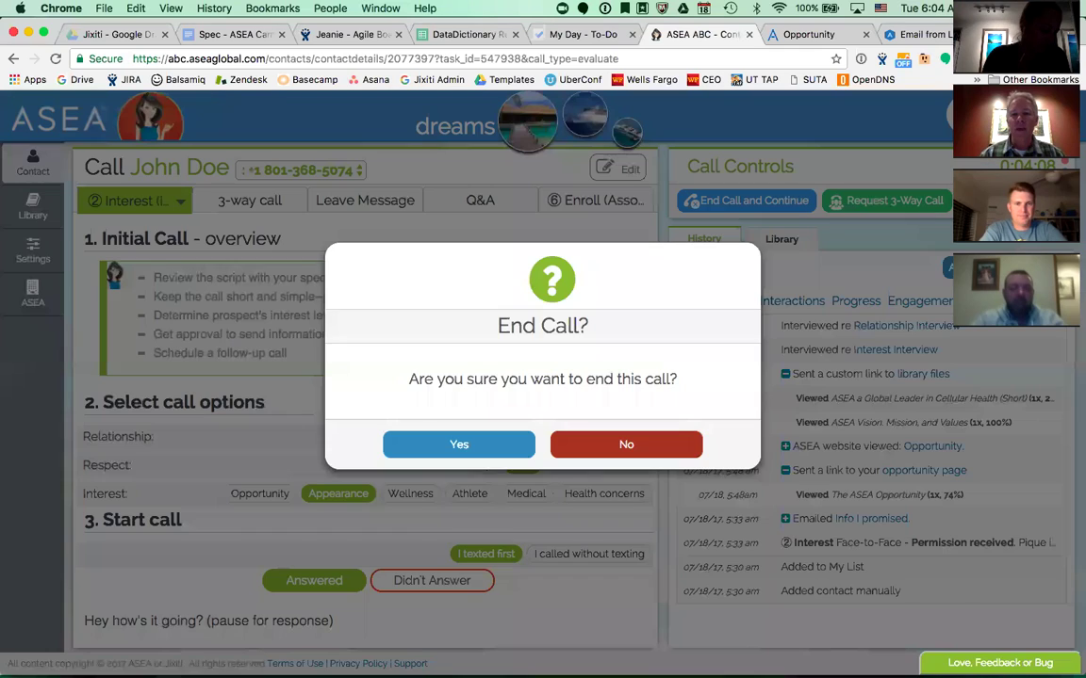
End the call and set the contact report's call purpose to "Interest: Get permission and pique interest".
{"action": "left_click", "coordinate": [456, 444]}
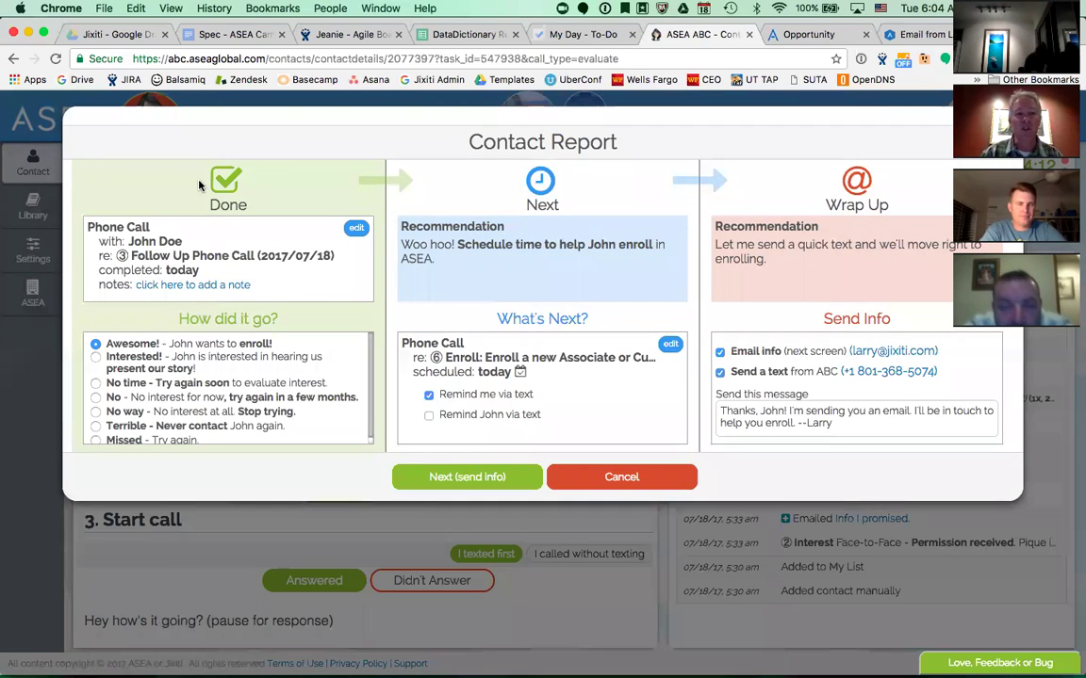
{"action": "left_click", "coordinate": [156, 261]}
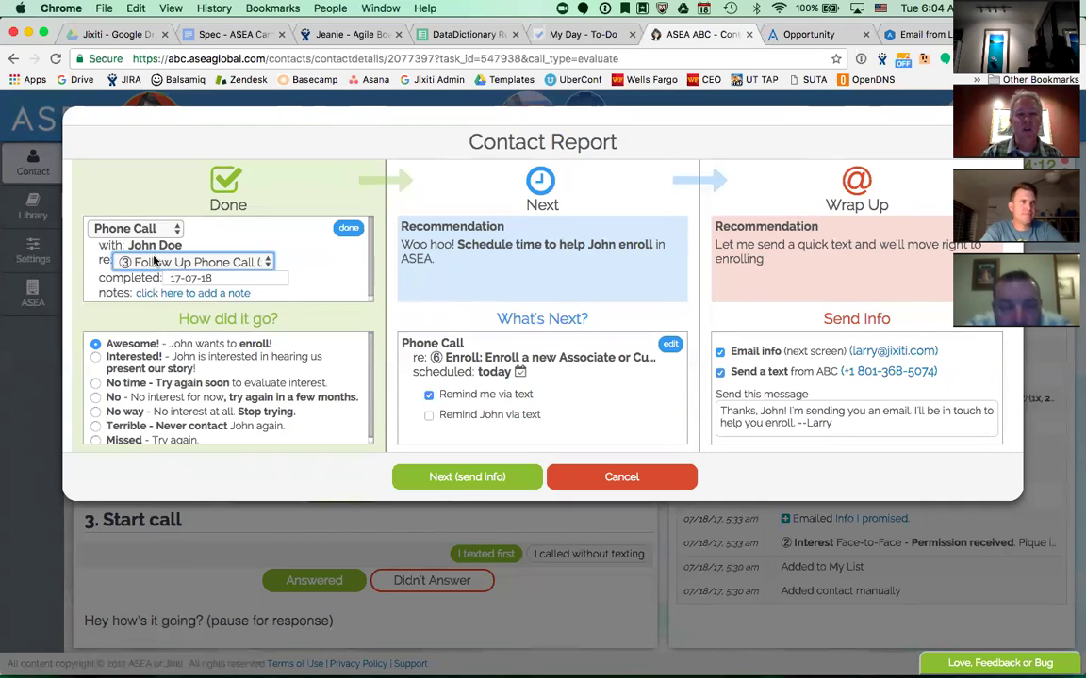
{"action": "left_click", "coordinate": [270, 261]}
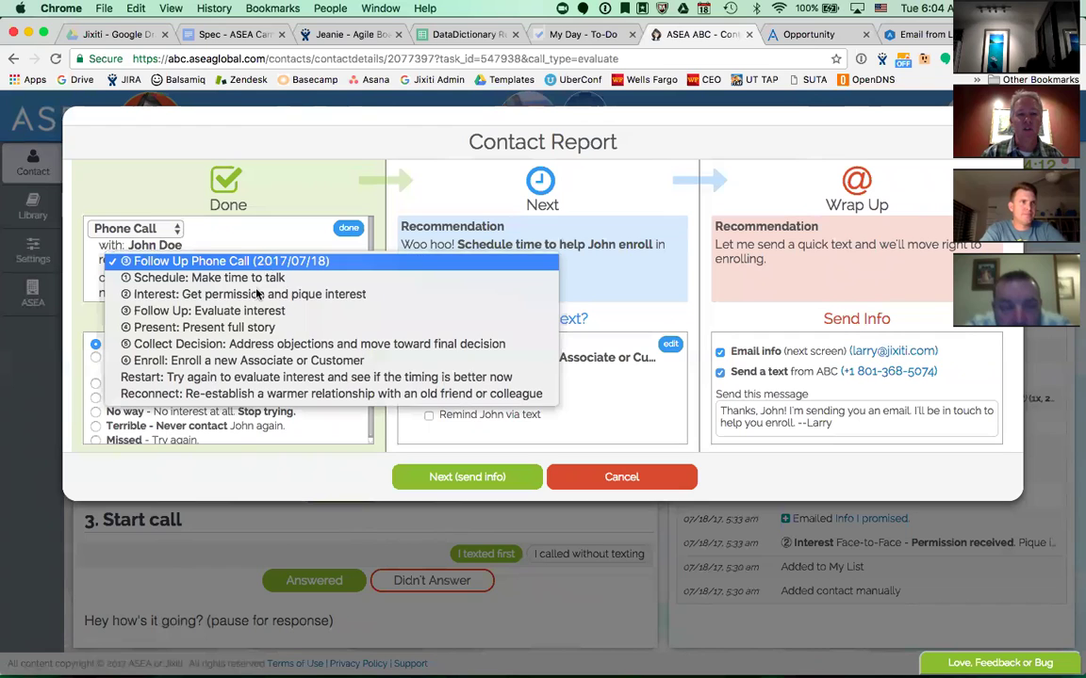
{"action": "left_click", "coordinate": [241, 294]}
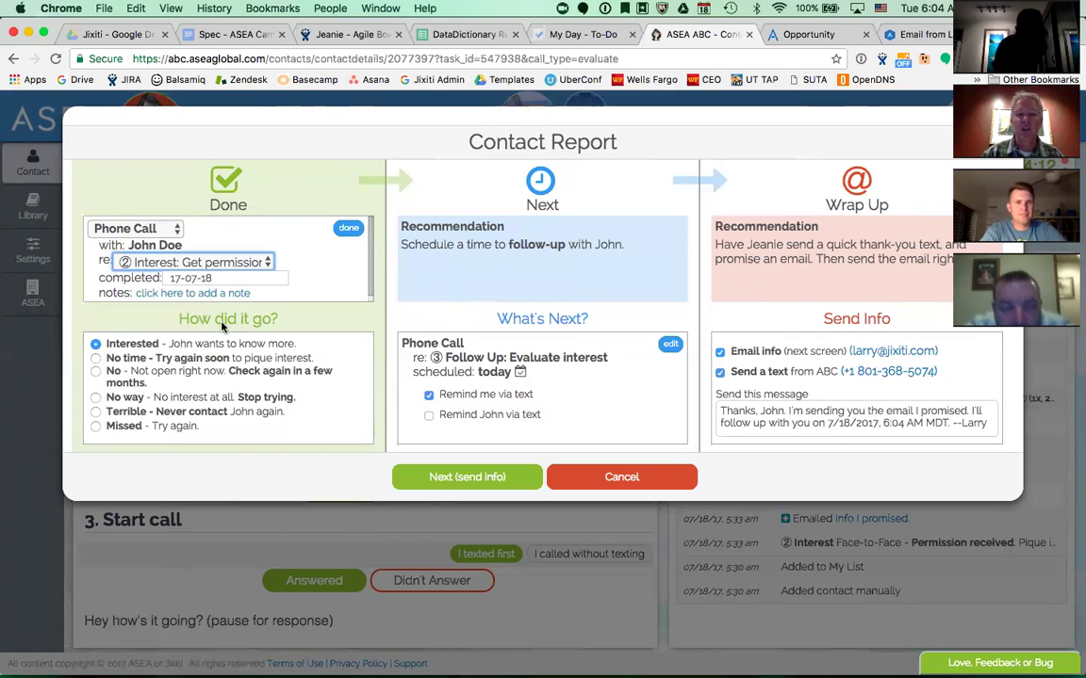
{"action": "left_click", "coordinate": [354, 234]}
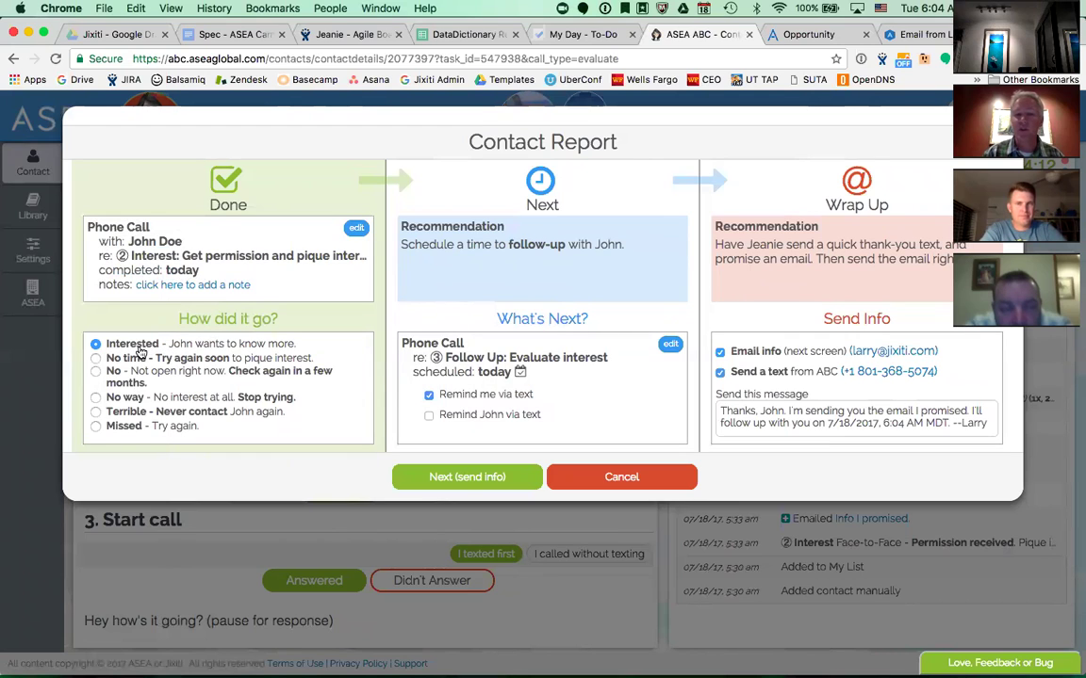
Compare the contact report's recommendations for No time, No, No way, Terrible, Missed and Interested outcomes, finishing with No time selected.
{"action": "left_click", "coordinate": [96, 358]}
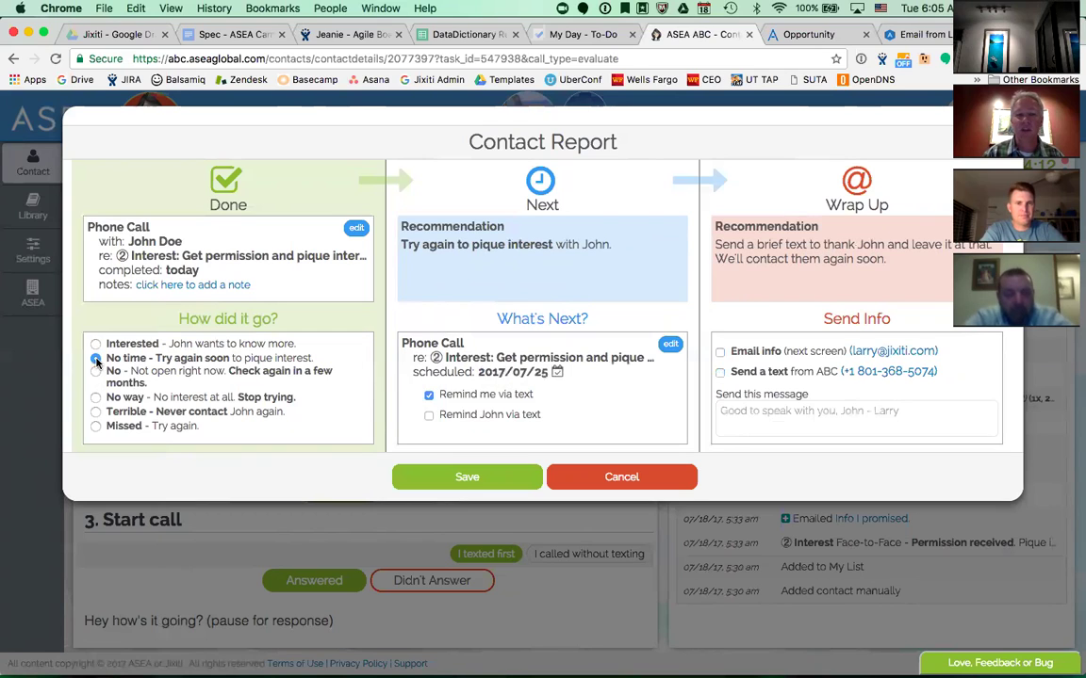
{"action": "left_click", "coordinate": [95, 372]}
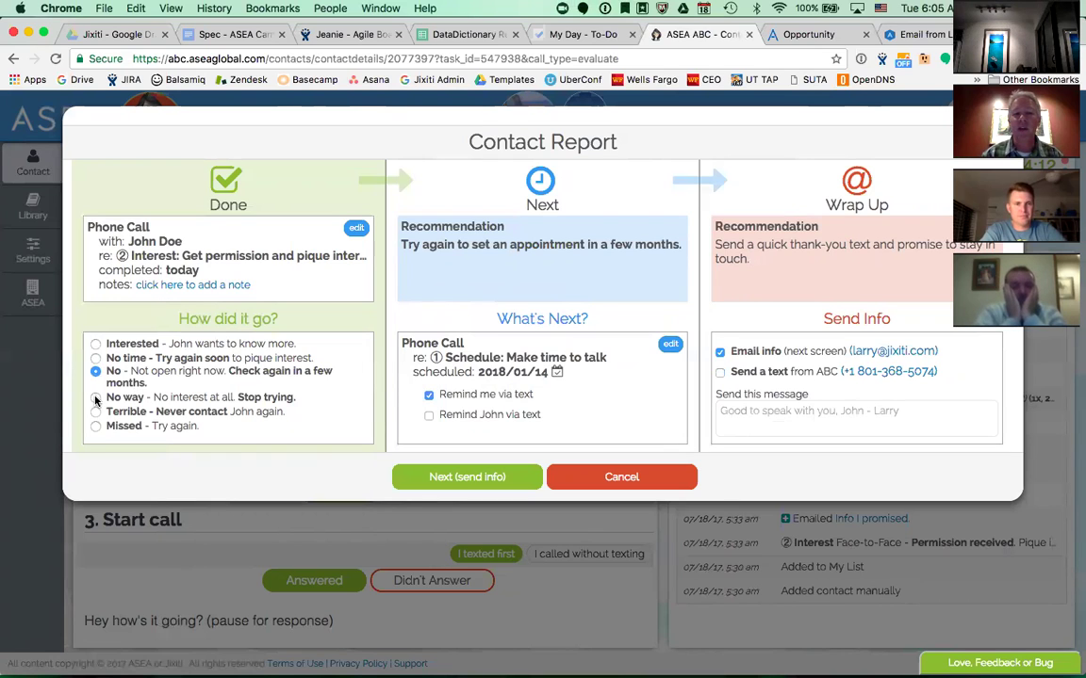
{"action": "left_click", "coordinate": [95, 398]}
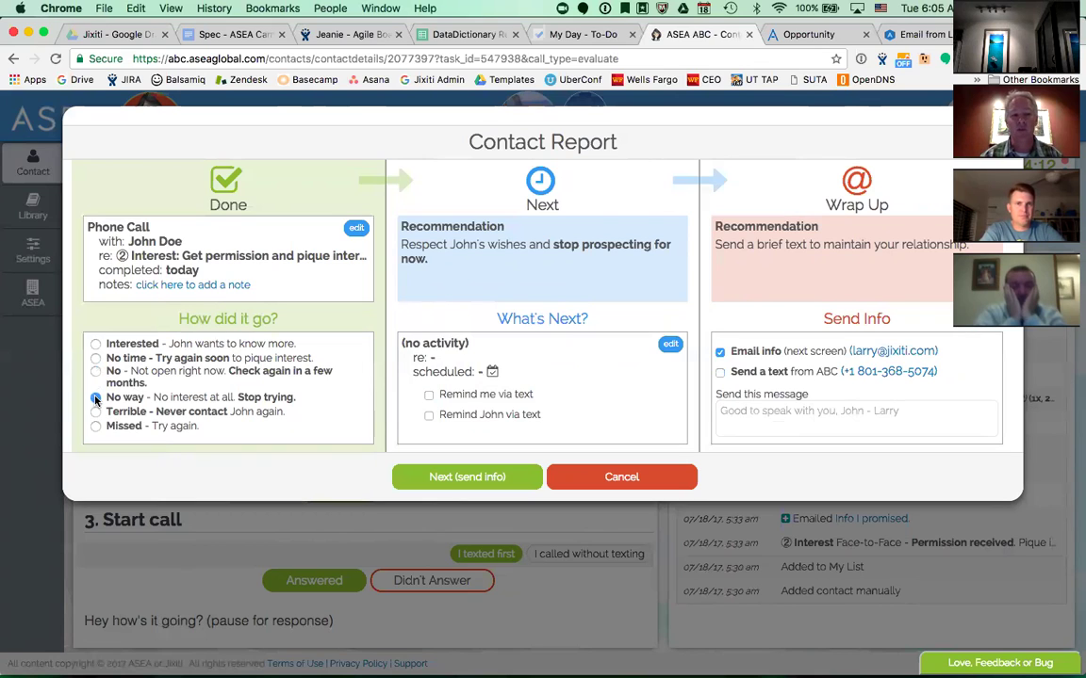
{"action": "left_click", "coordinate": [96, 412]}
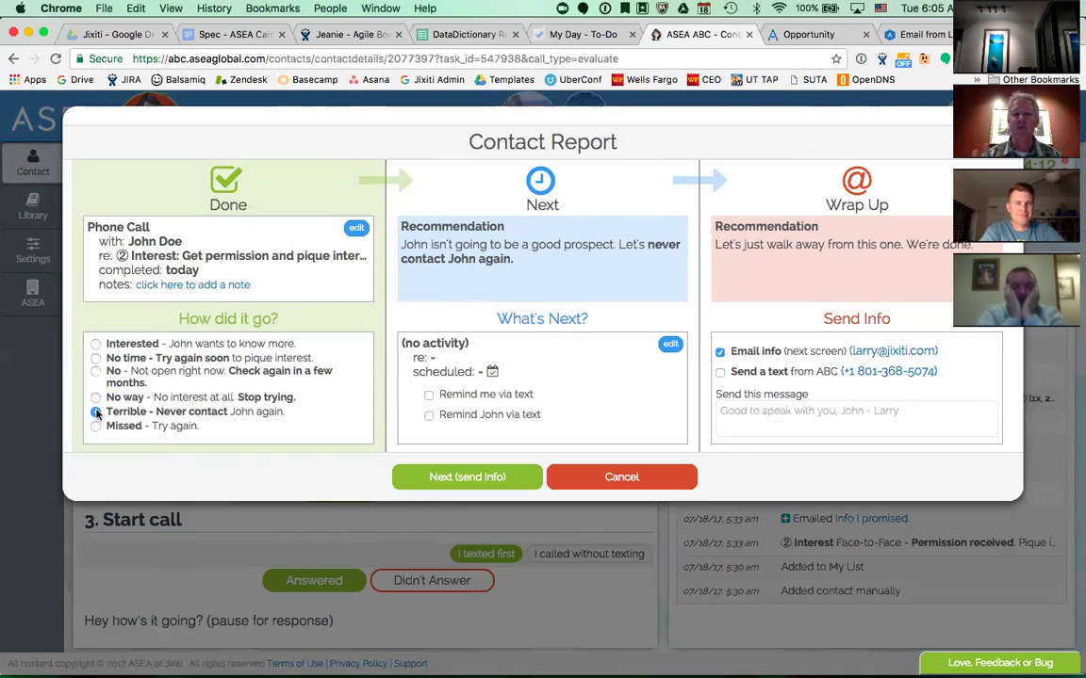
{"action": "left_click", "coordinate": [95, 427]}
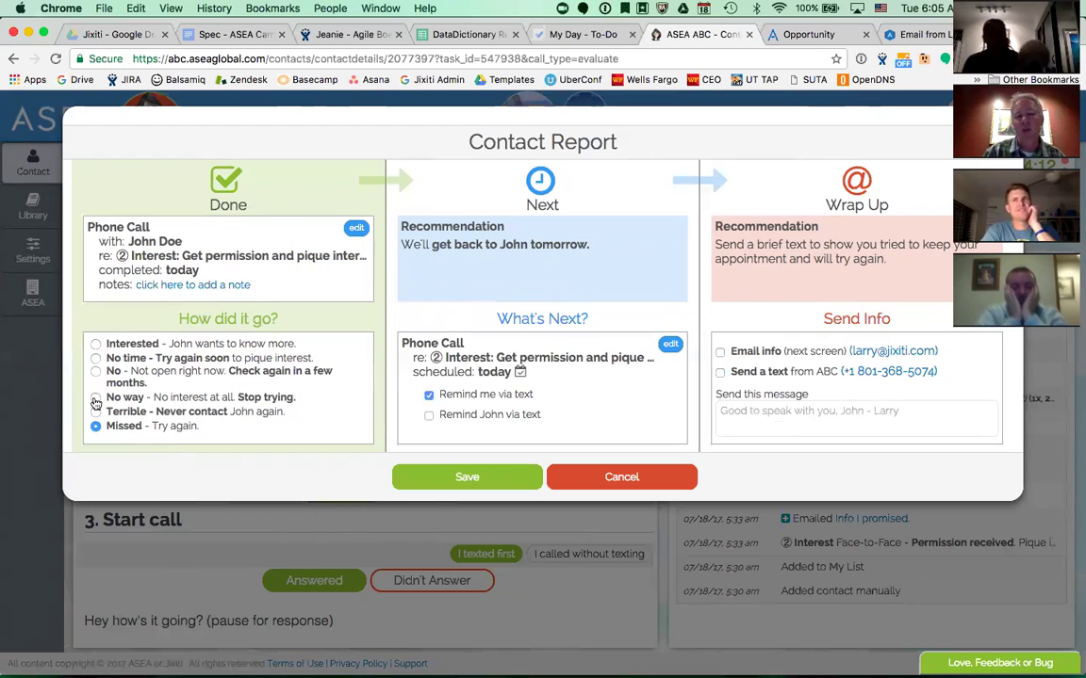
{"action": "left_click", "coordinate": [95, 344]}
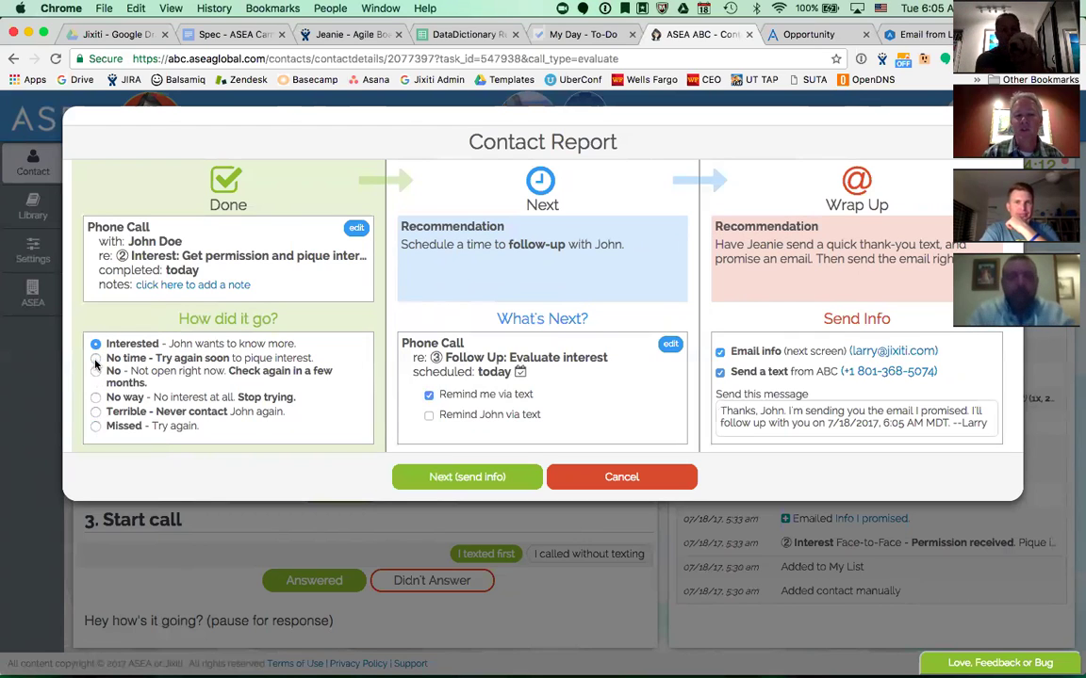
{"action": "left_click", "coordinate": [95, 359]}
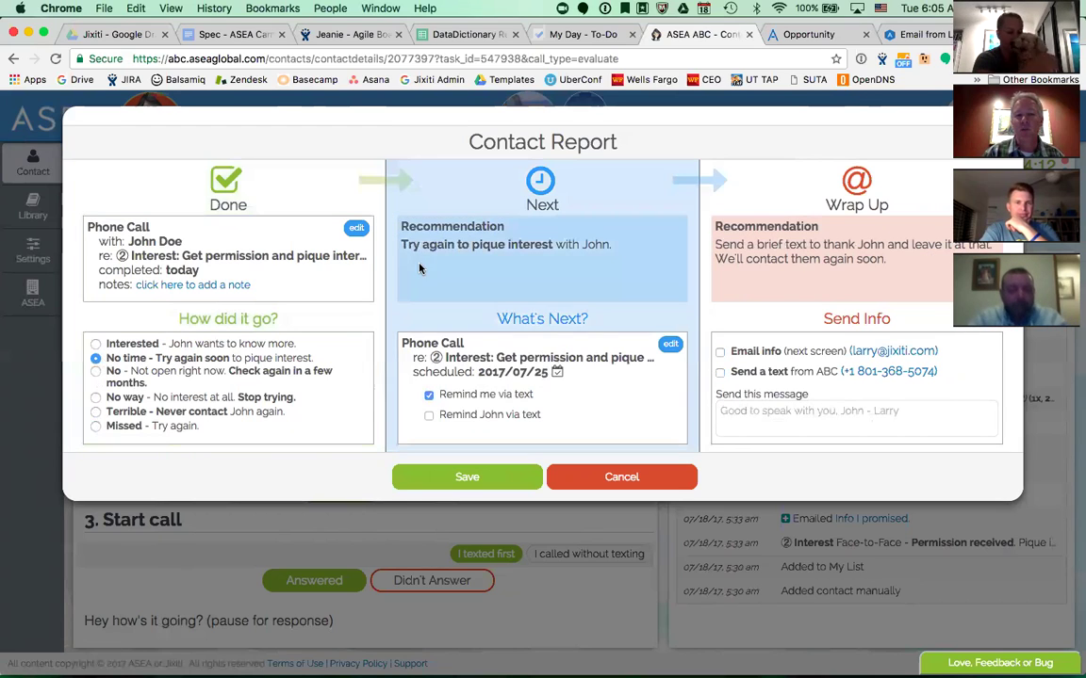
Compare the contact report's recommendations for the No and No way outcomes, and set the call outcome to Interested.
{"action": "left_click", "coordinate": [96, 372]}
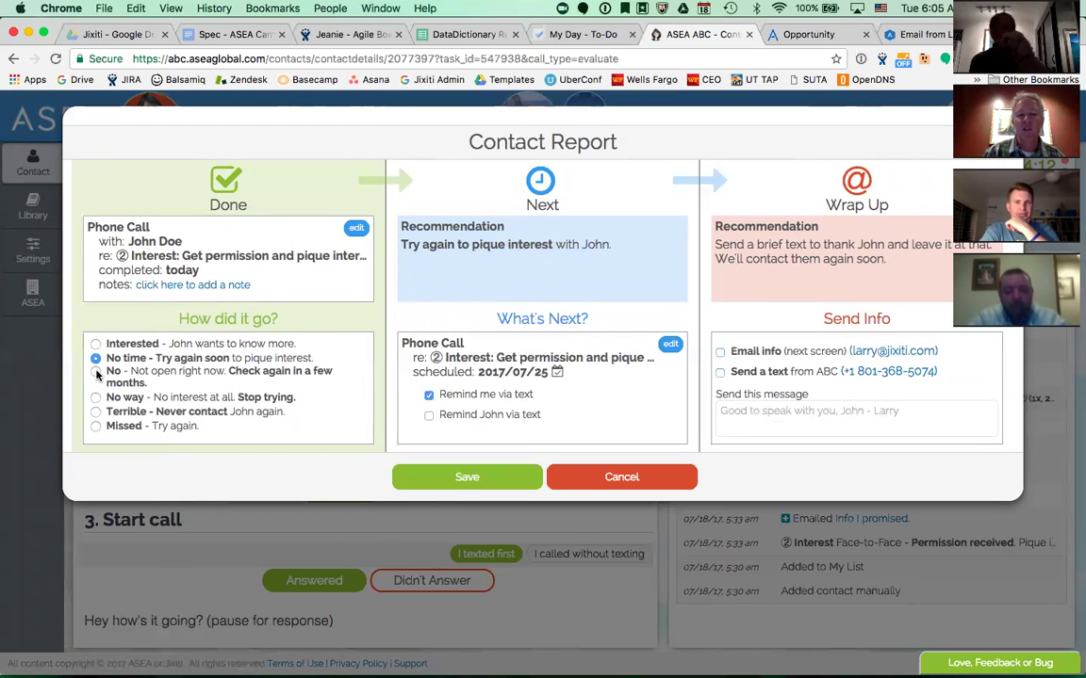
{"action": "left_click", "coordinate": [96, 397]}
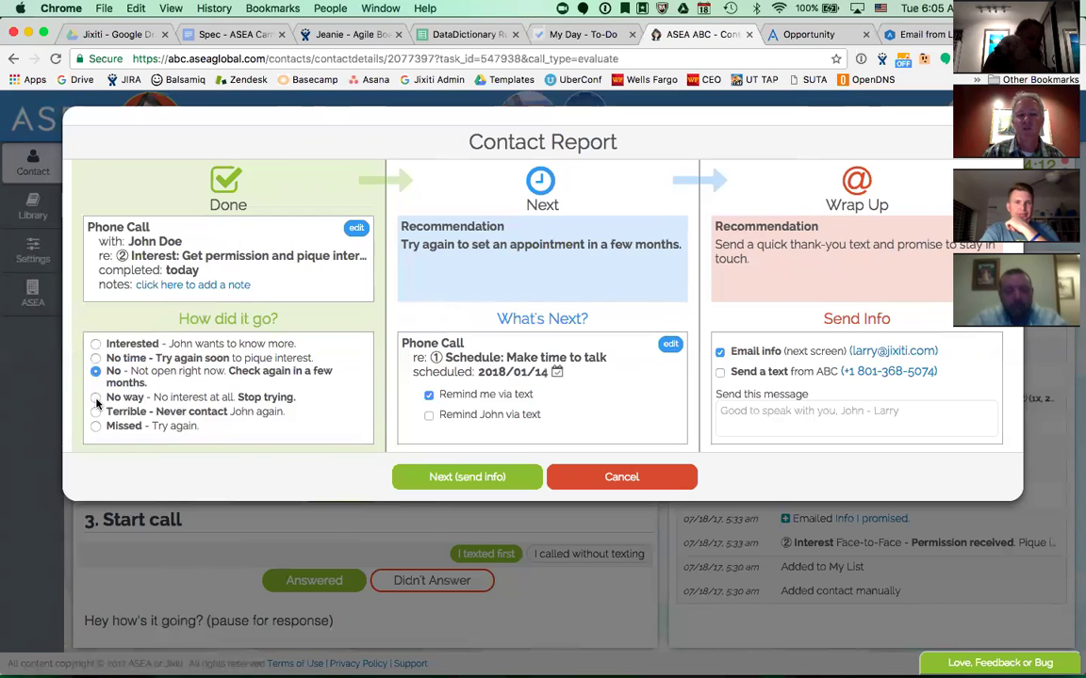
{"action": "left_click", "coordinate": [95, 345]}
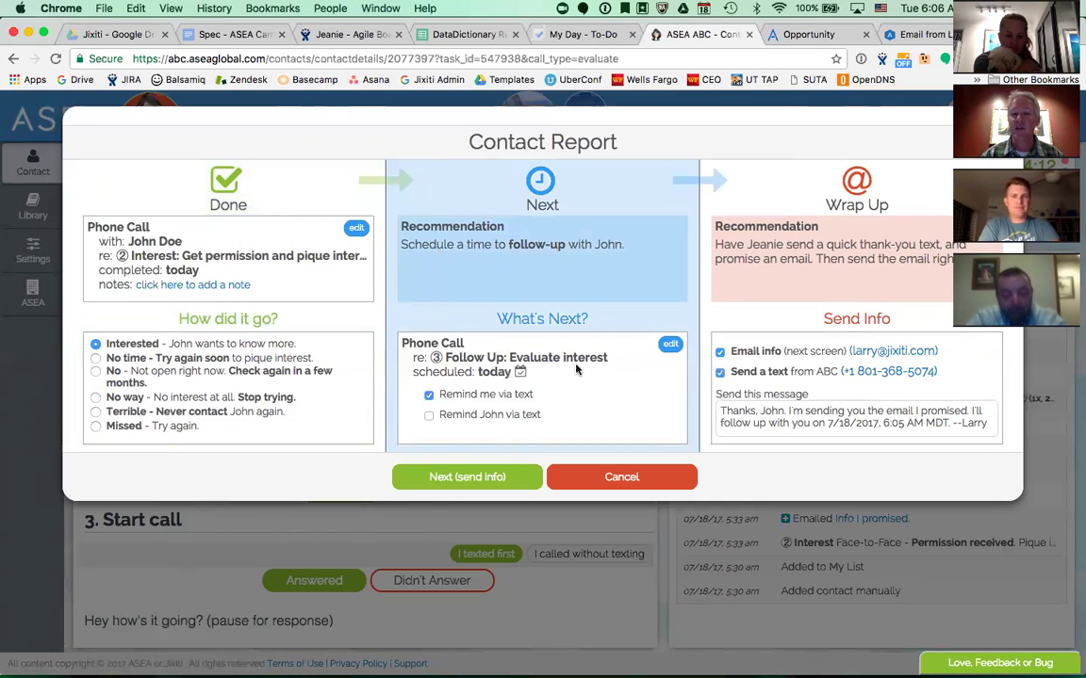
Schedule the follow-up phone call for 2017/07/20, 10:00 am, and include a text reminder for the contact.
{"action": "left_click", "coordinate": [499, 374]}
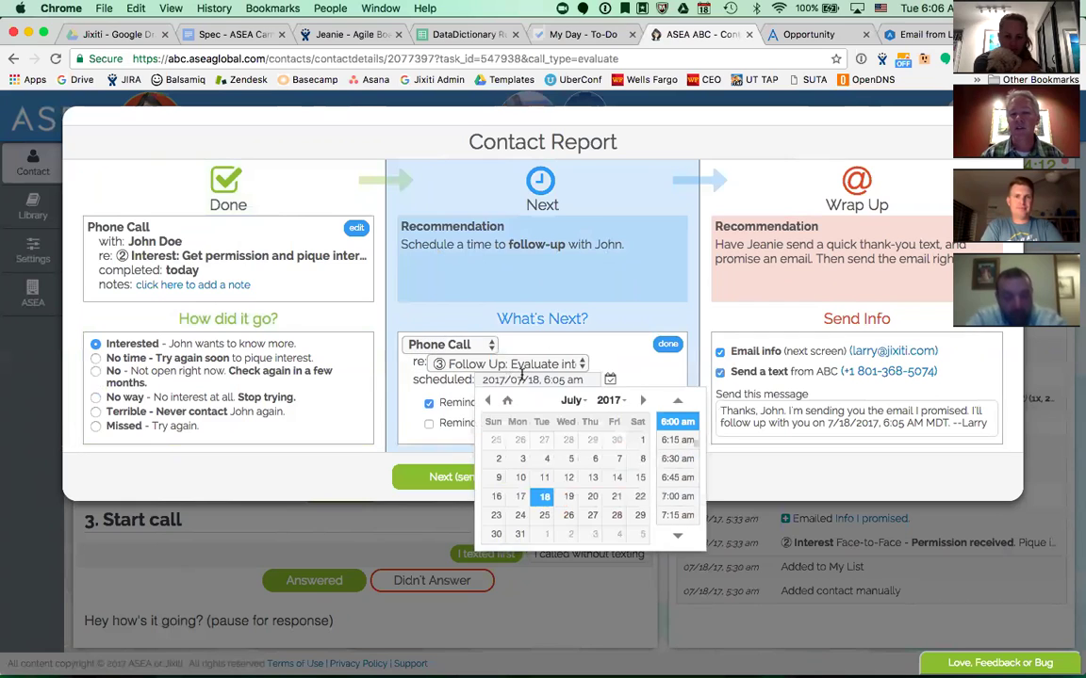
{"action": "left_click", "coordinate": [592, 497]}
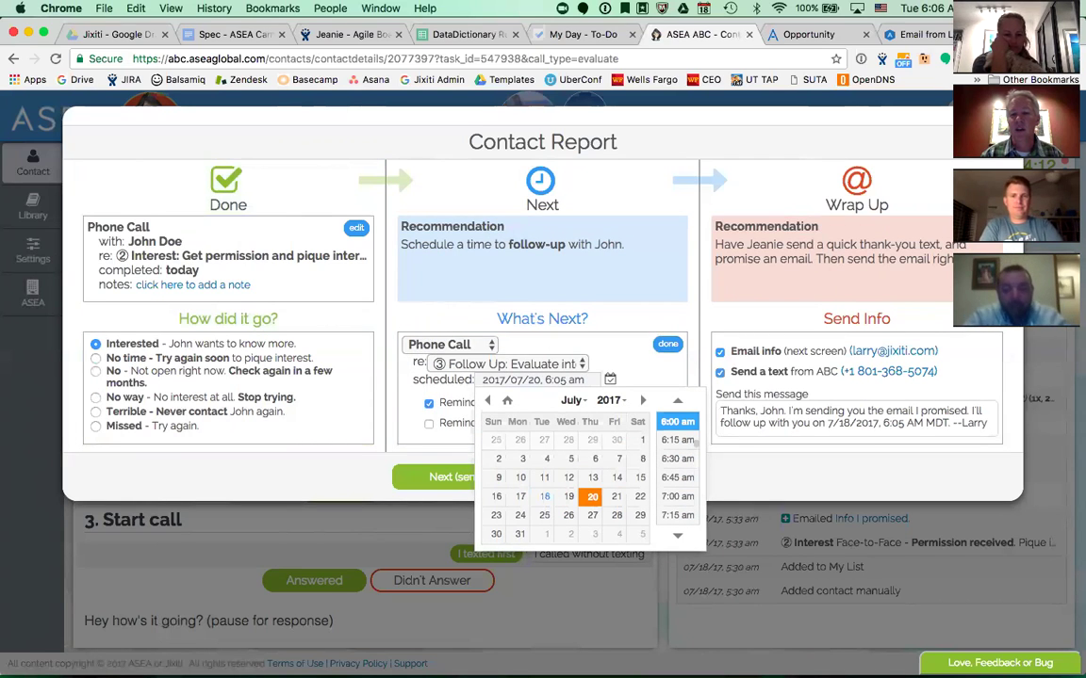
{"action": "scroll", "coordinate": [677, 478], "scroll_direction": "down", "scroll_amount": 2}
{"action": "scroll", "coordinate": [677, 462], "scroll_direction": "down", "scroll_amount": 5}
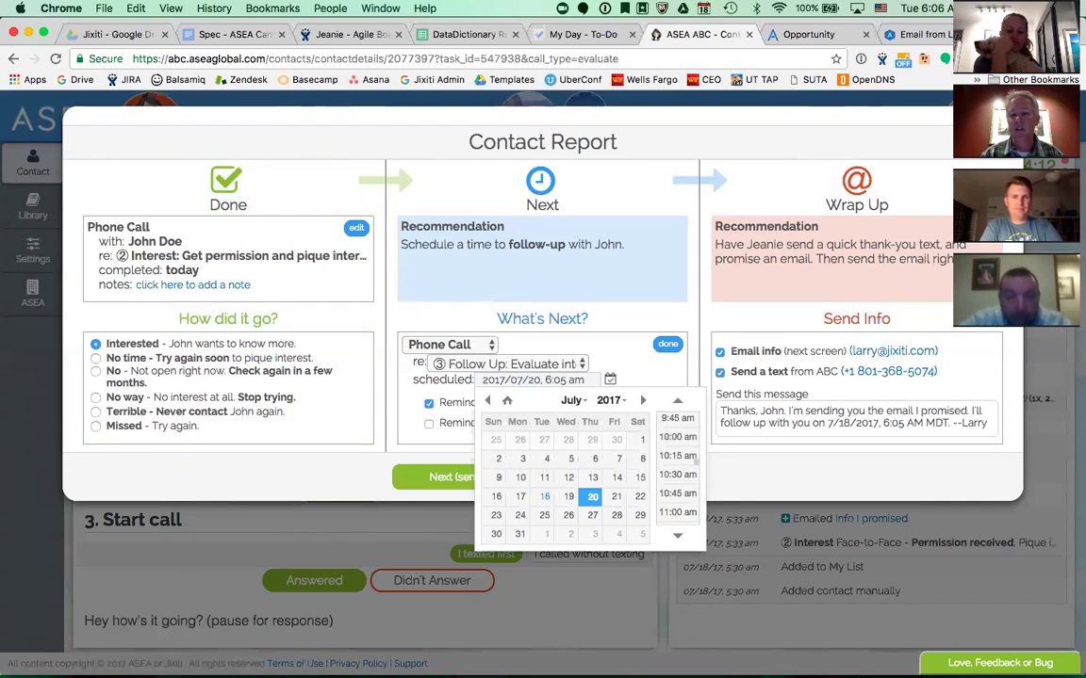
{"action": "left_click", "coordinate": [675, 438]}
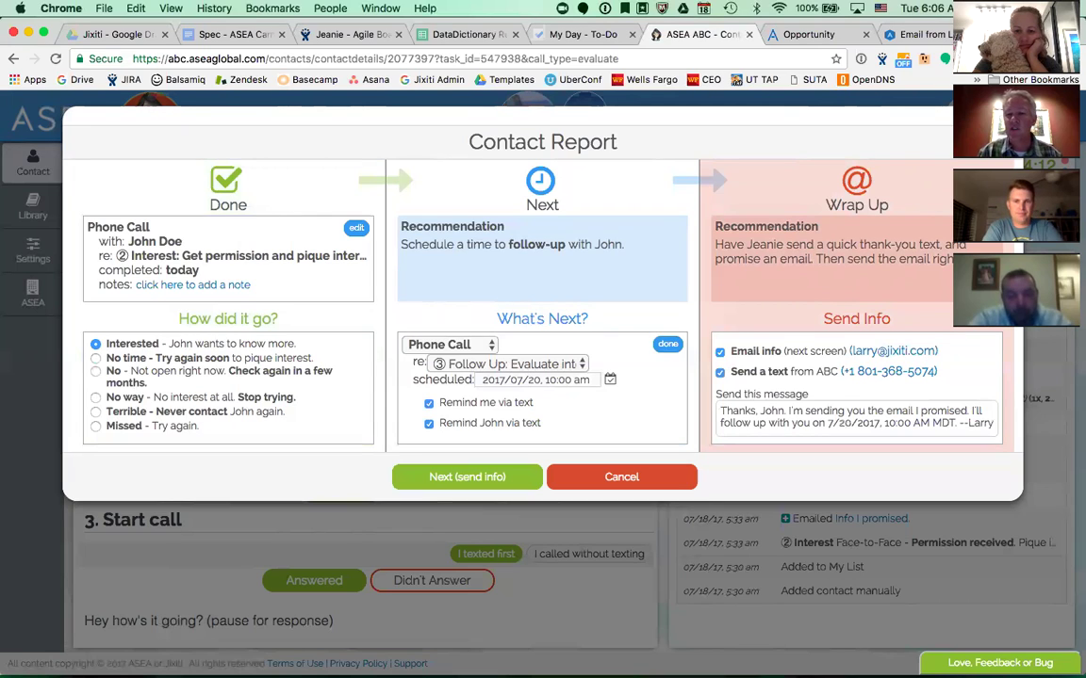
Examine the wrap-up thank-you text in the contact report and try switching the text sending off and on again.
{"action": "left_click", "coordinate": [721, 416]}
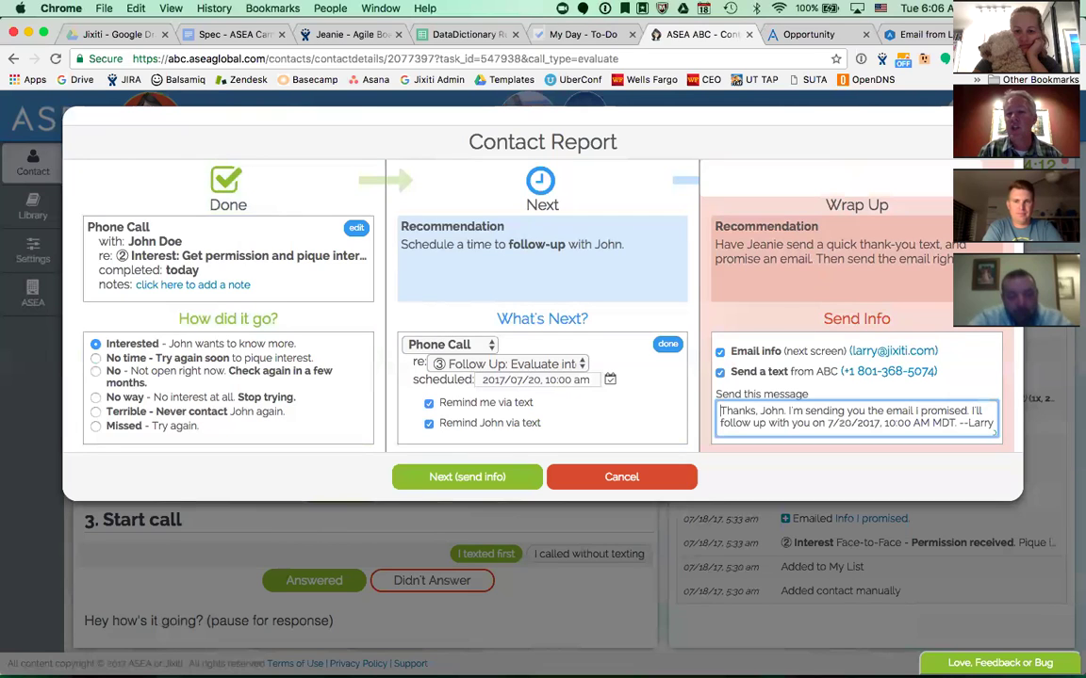
{"action": "key", "text": "super+a"}
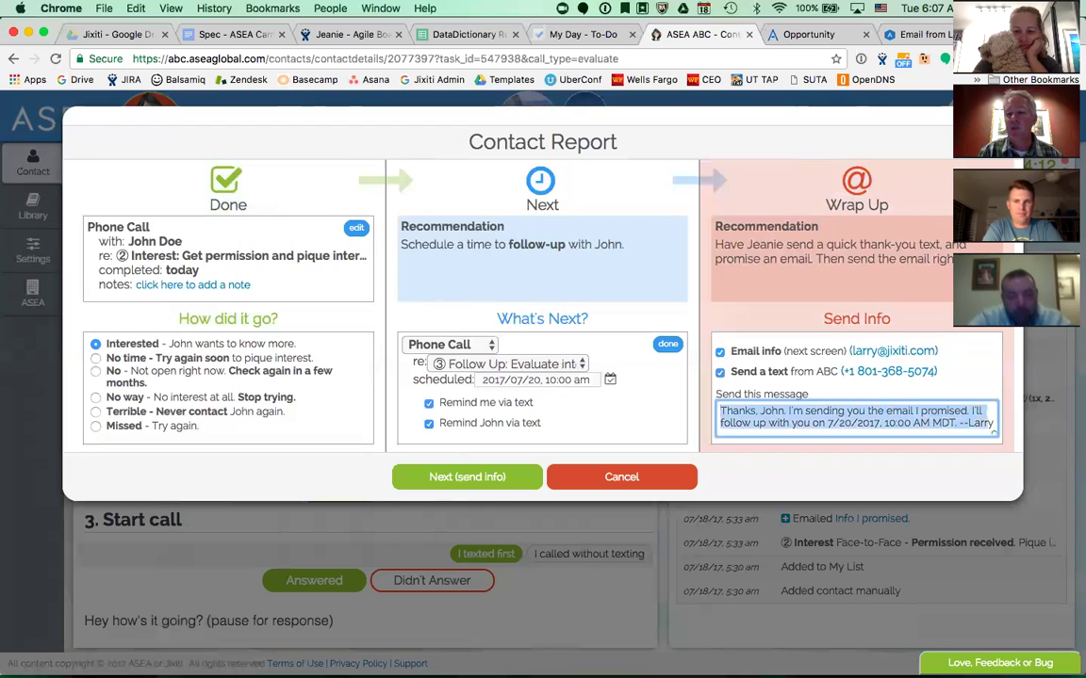
{"action": "left_click", "coordinate": [721, 412]}
{"action": "key", "text": "super+a"}
{"action": "left_click", "coordinate": [880, 423]}
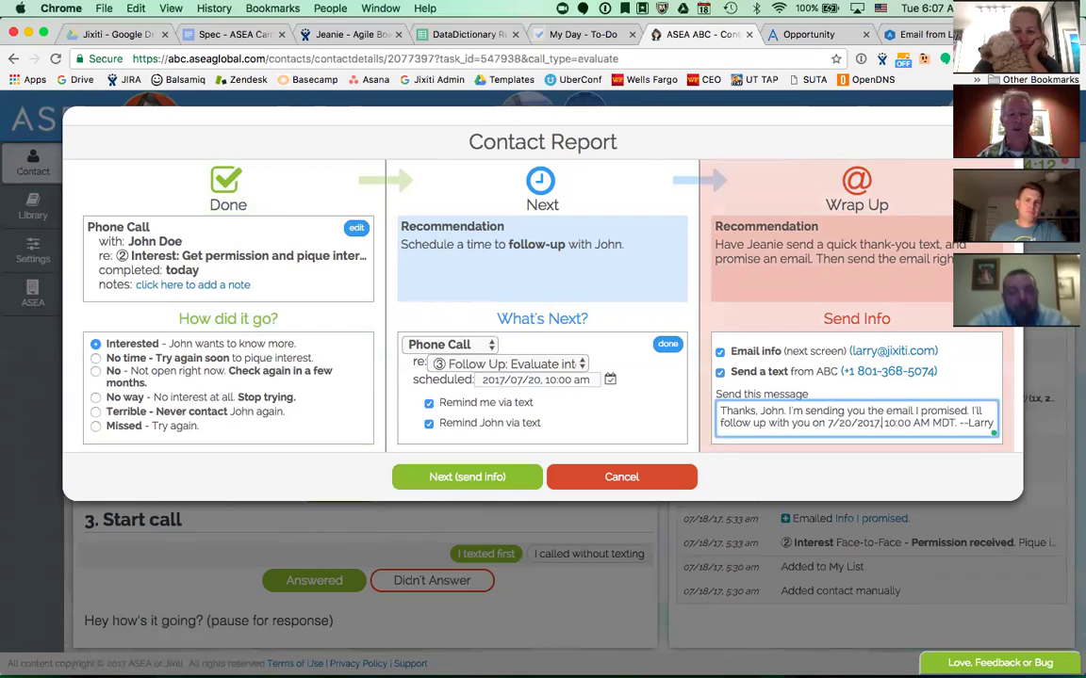
{"action": "type", "text": ",,"}
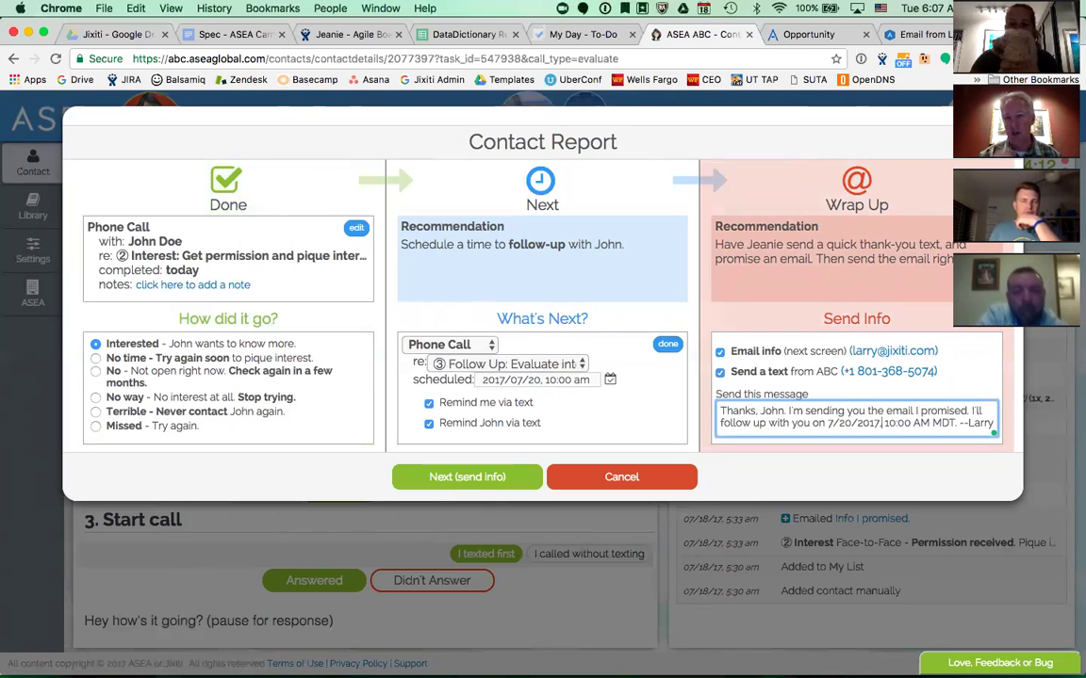
{"action": "left_click", "coordinate": [720, 372]}
{"action": "left_click", "coordinate": [720, 371]}
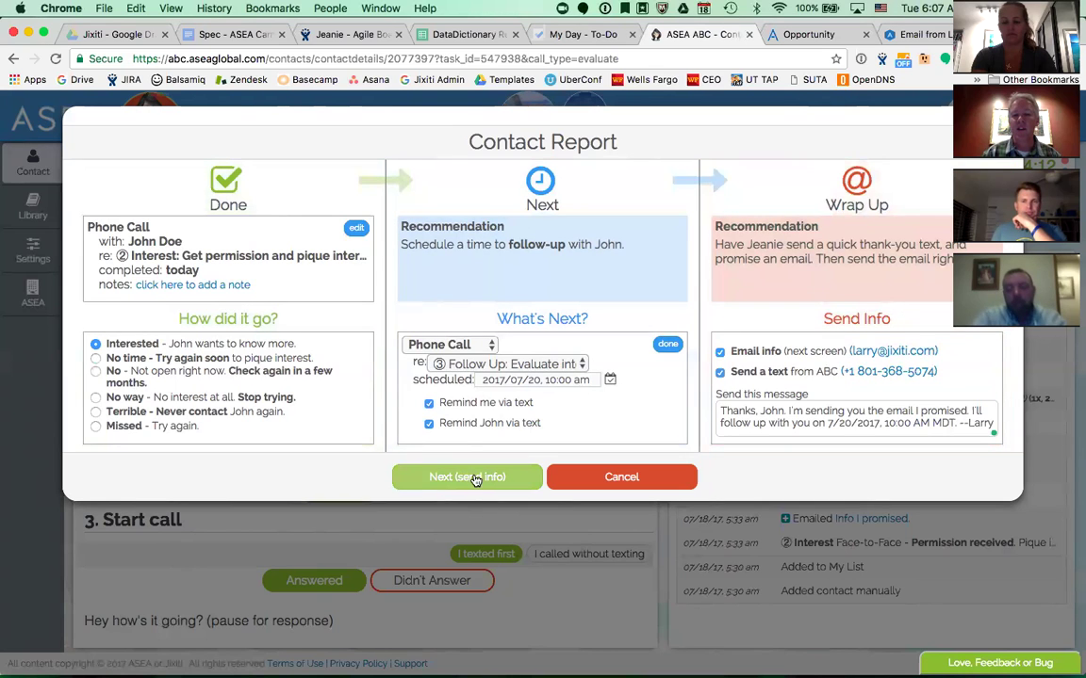
Continue from the contact report to the info email and highlight the sender's signature block in its body.
{"action": "left_click", "coordinate": [474, 480]}
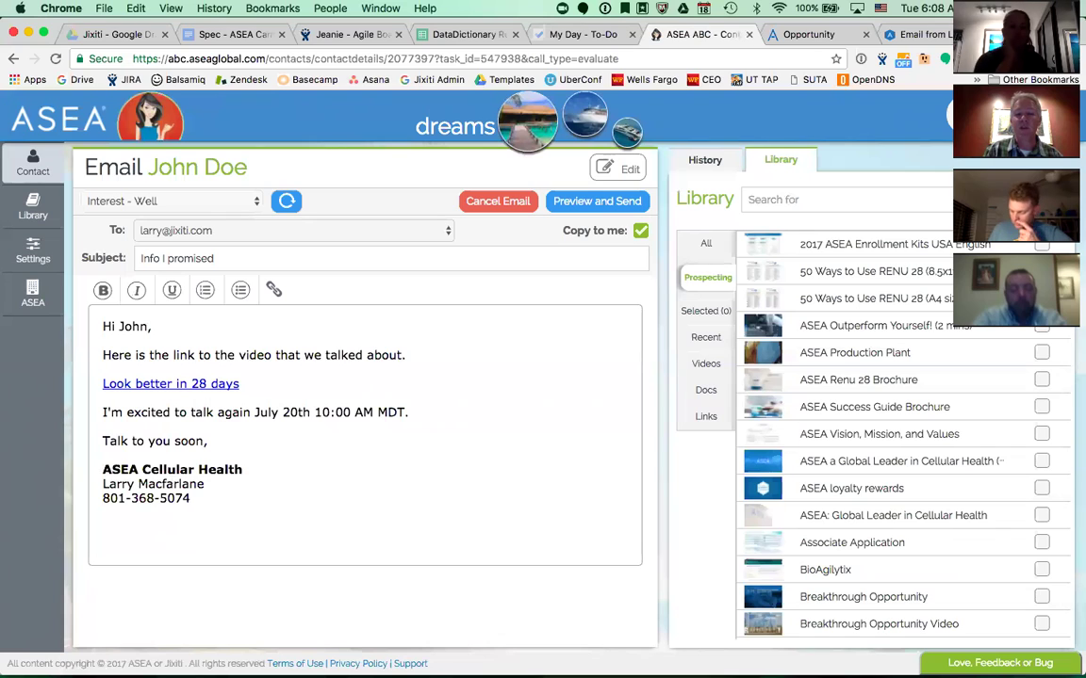
{"action": "left_click_drag", "start_coordinate": [100, 467], "coordinate": [191, 499]}
{"action": "left_click", "coordinate": [200, 419]}
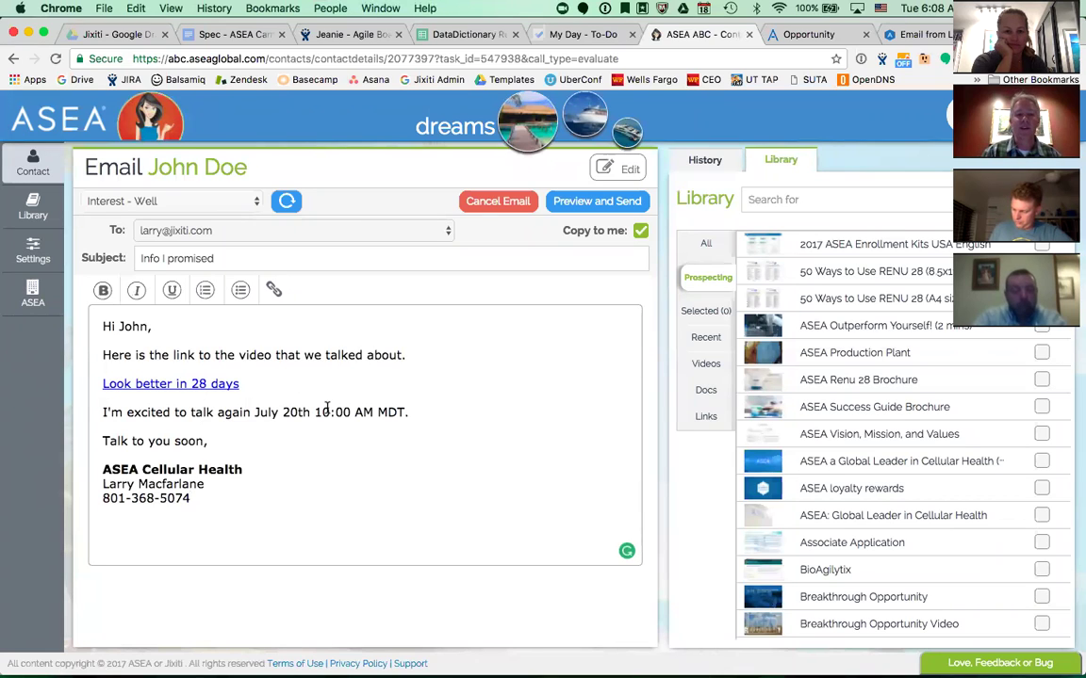
Compare the email templates by loading Interest - Poor, and return the email to the Interest - Well template.
{"action": "left_click", "coordinate": [253, 201]}
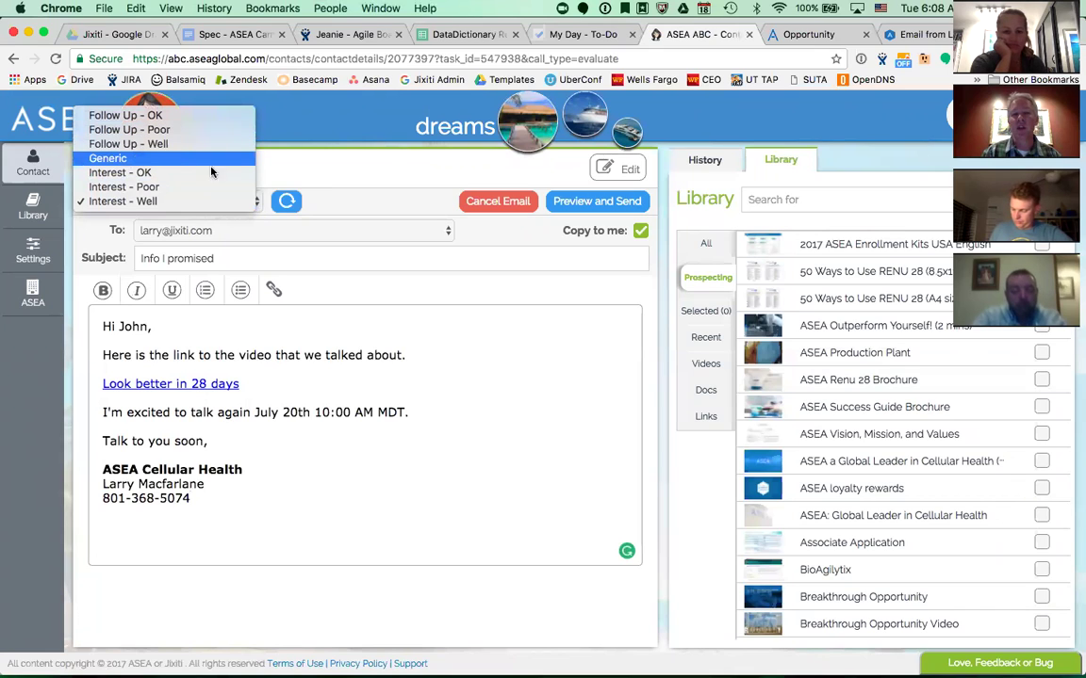
{"action": "left_click", "coordinate": [357, 172]}
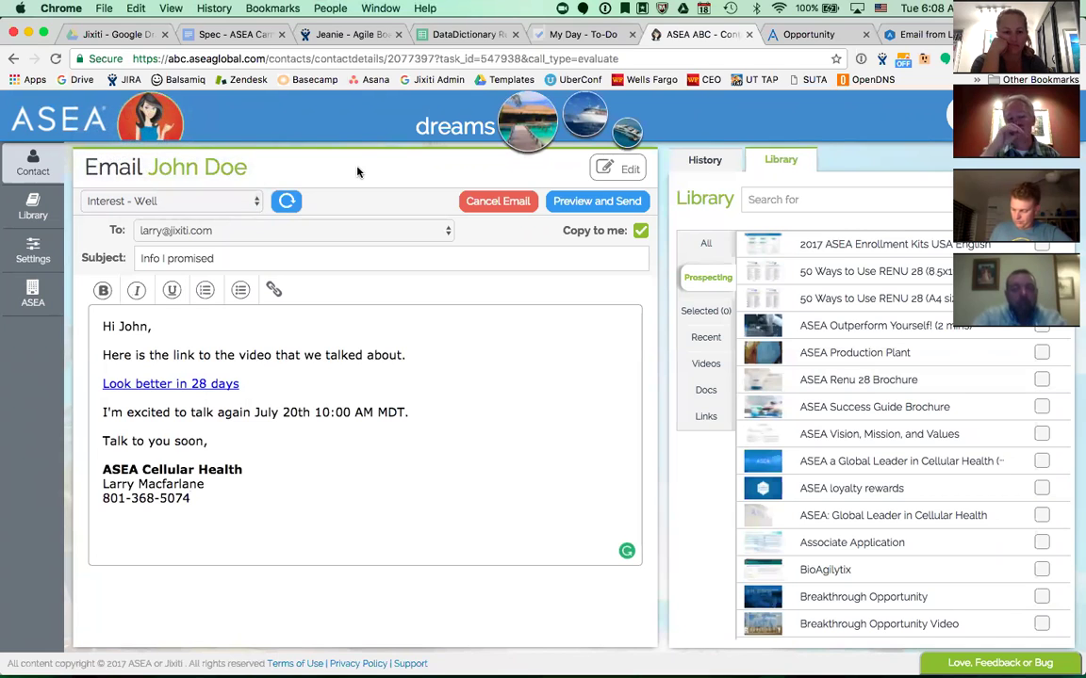
{"action": "left_click", "coordinate": [247, 201]}
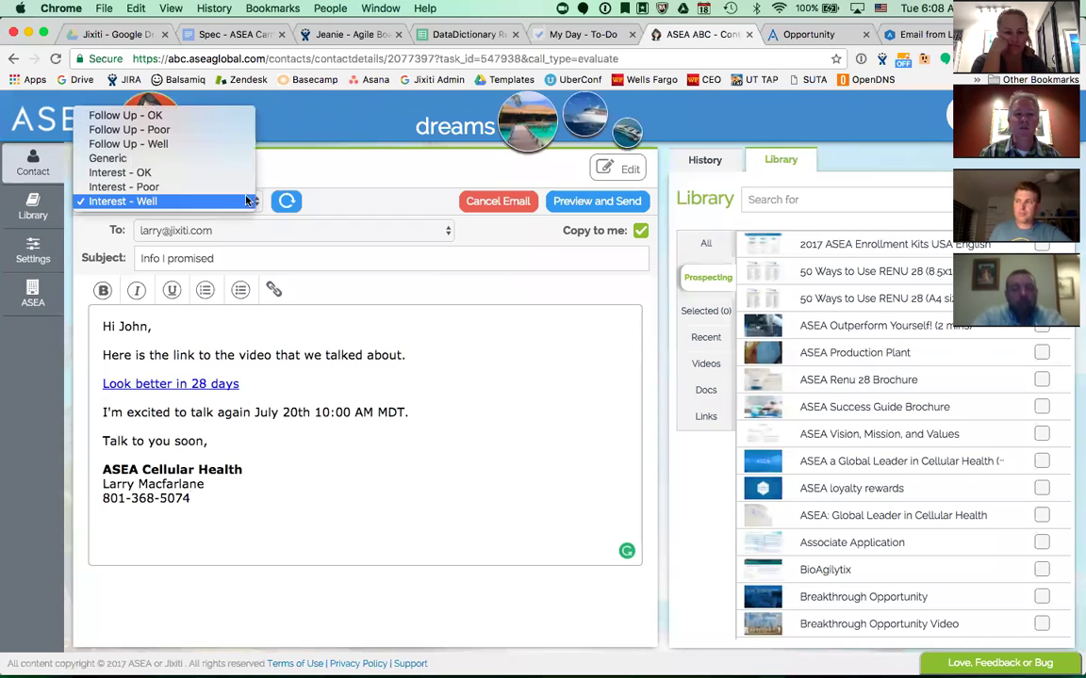
{"action": "left_click", "coordinate": [242, 187]}
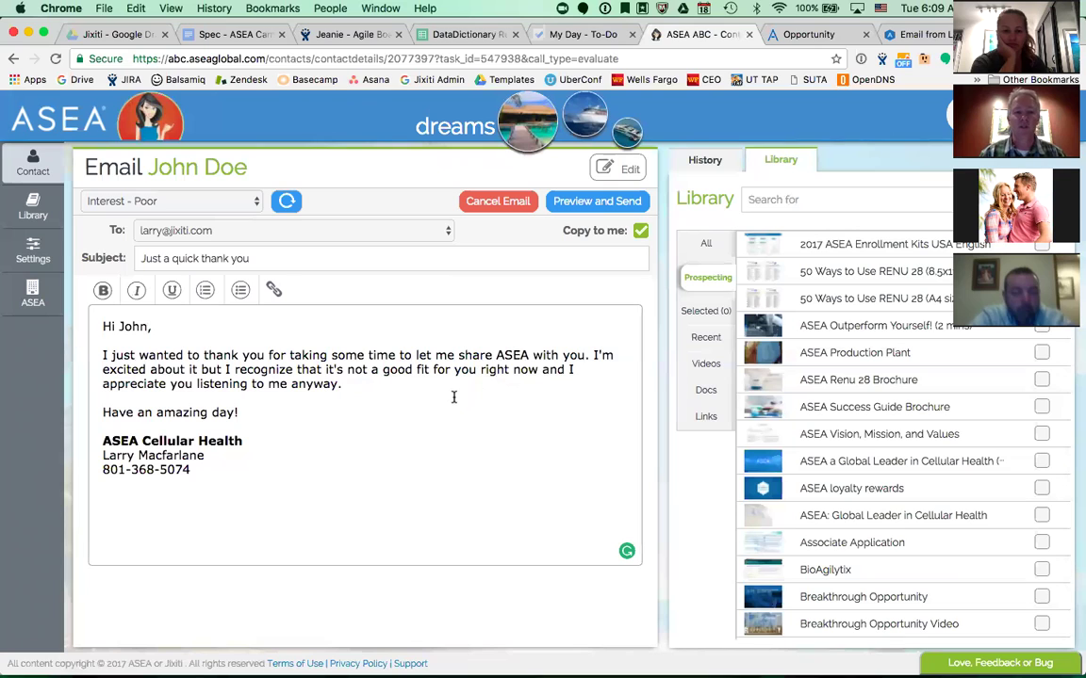
{"action": "left_click", "coordinate": [255, 203]}
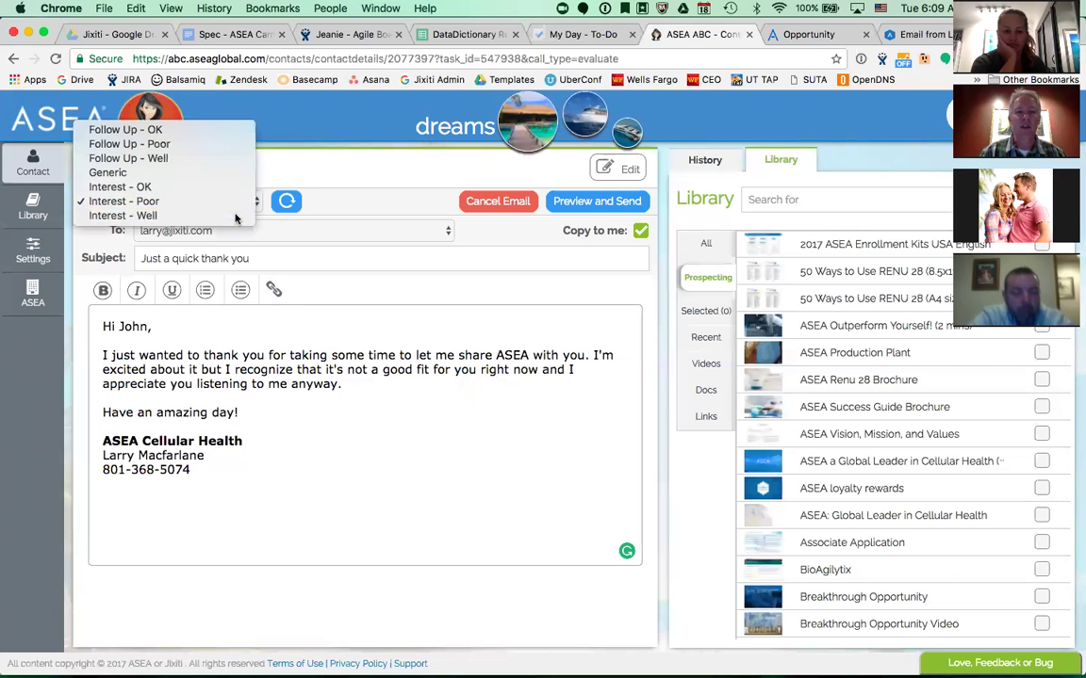
{"action": "left_click", "coordinate": [236, 217]}
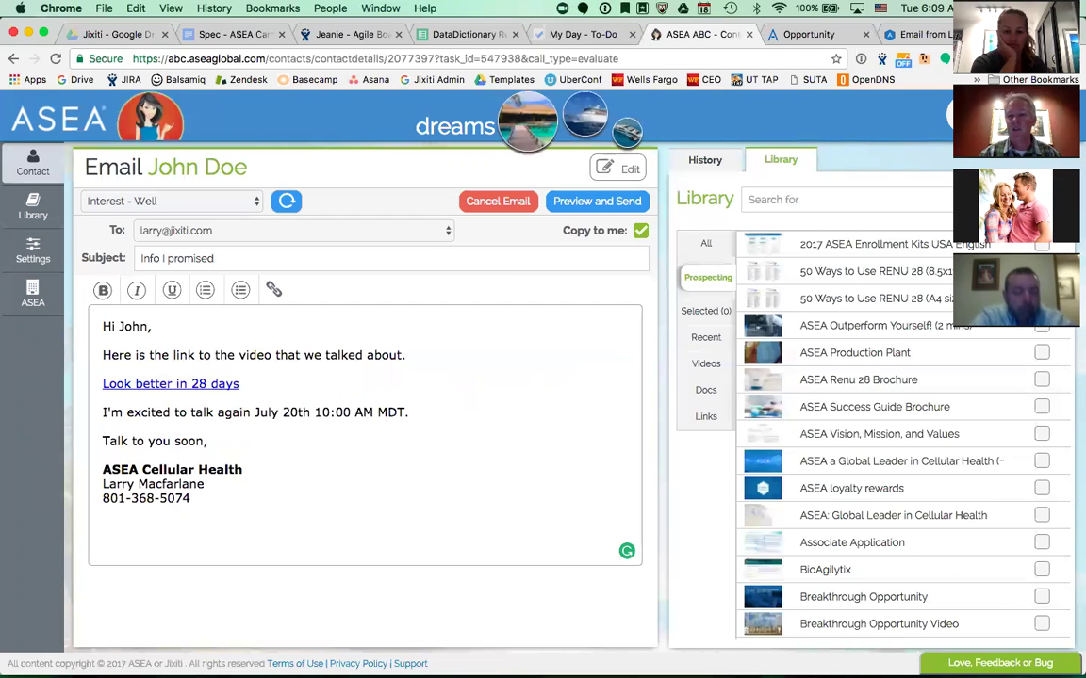
Look through the library's Prospecting and Recent items for material that could accompany the email.
{"action": "scroll", "coordinate": [896, 433], "scroll_direction": "down", "scroll_amount": 5}
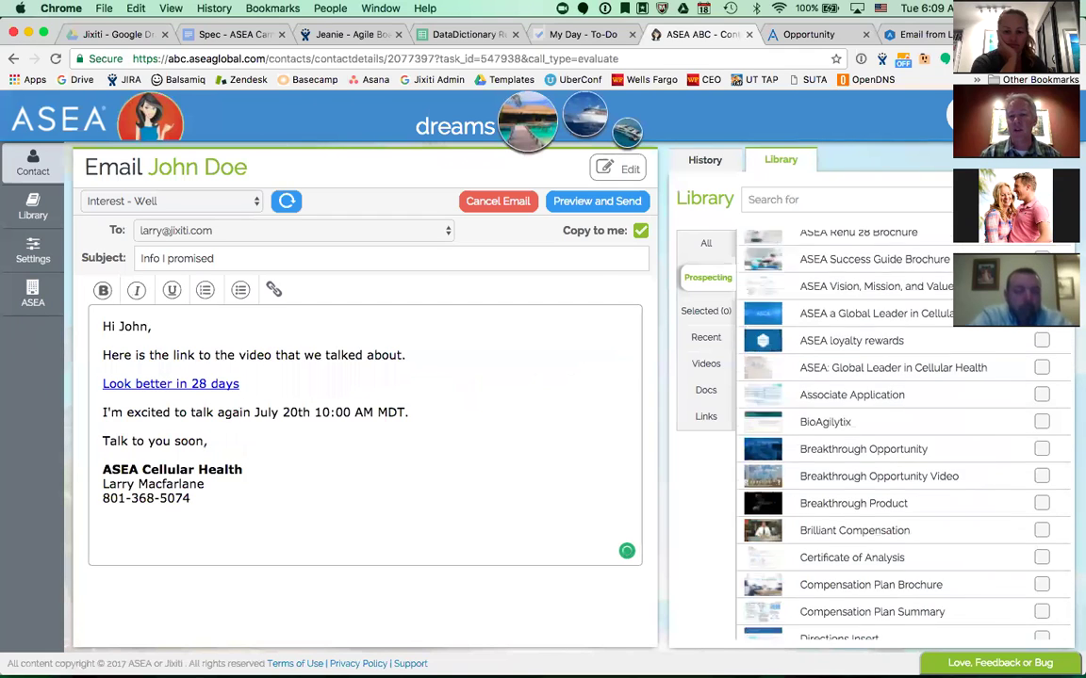
{"action": "scroll", "coordinate": [895, 433], "scroll_direction": "up", "scroll_amount": 5}
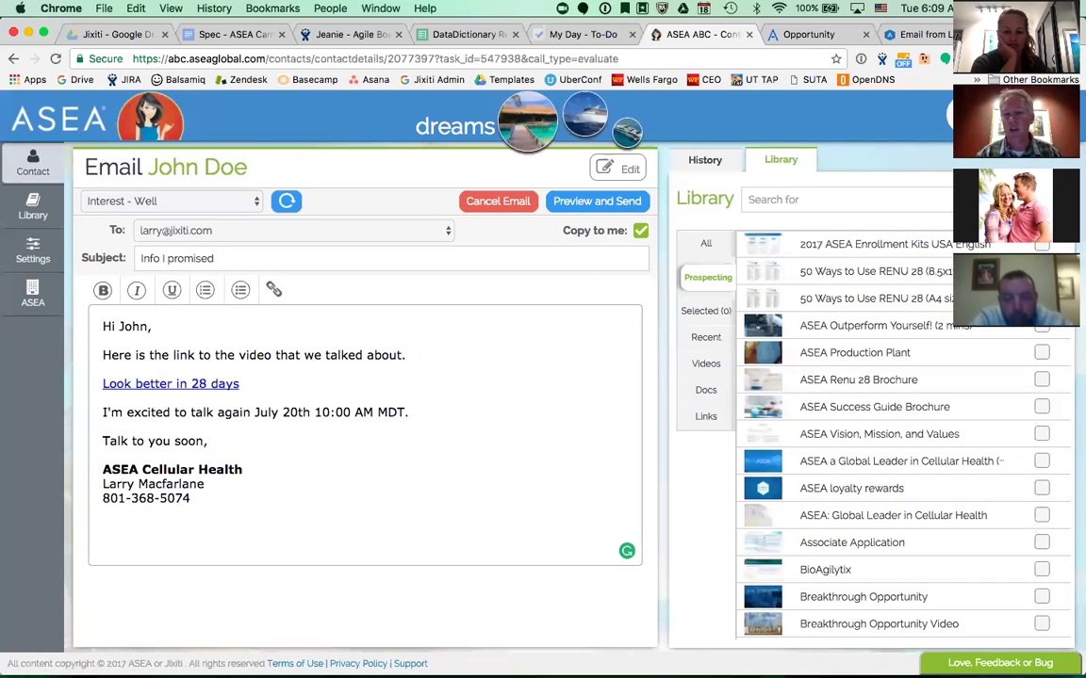
{"action": "left_click", "coordinate": [698, 339]}
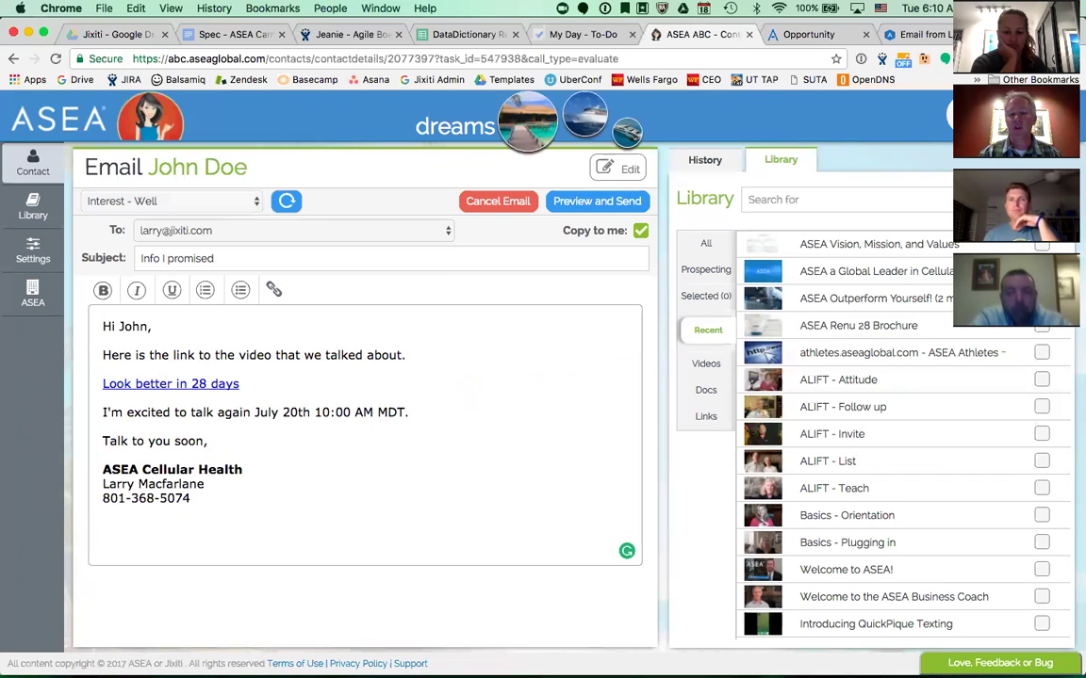
{"action": "scroll", "coordinate": [896, 434], "scroll_direction": "down", "scroll_amount": 3}
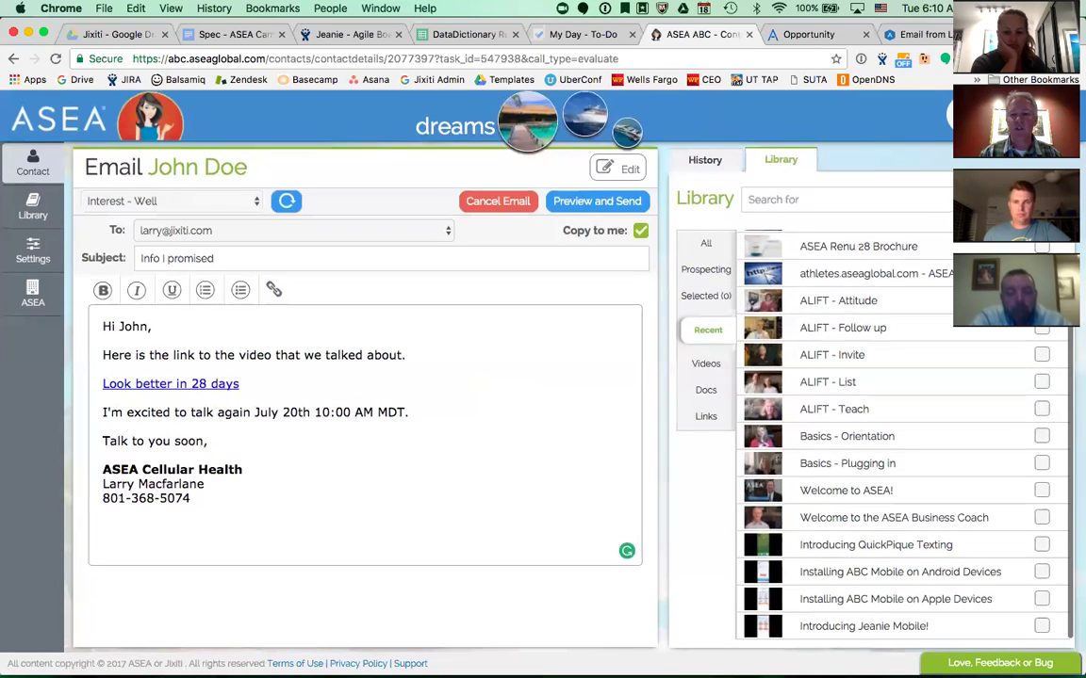
{"action": "scroll", "coordinate": [895, 434], "scroll_direction": "up", "scroll_amount": 4}
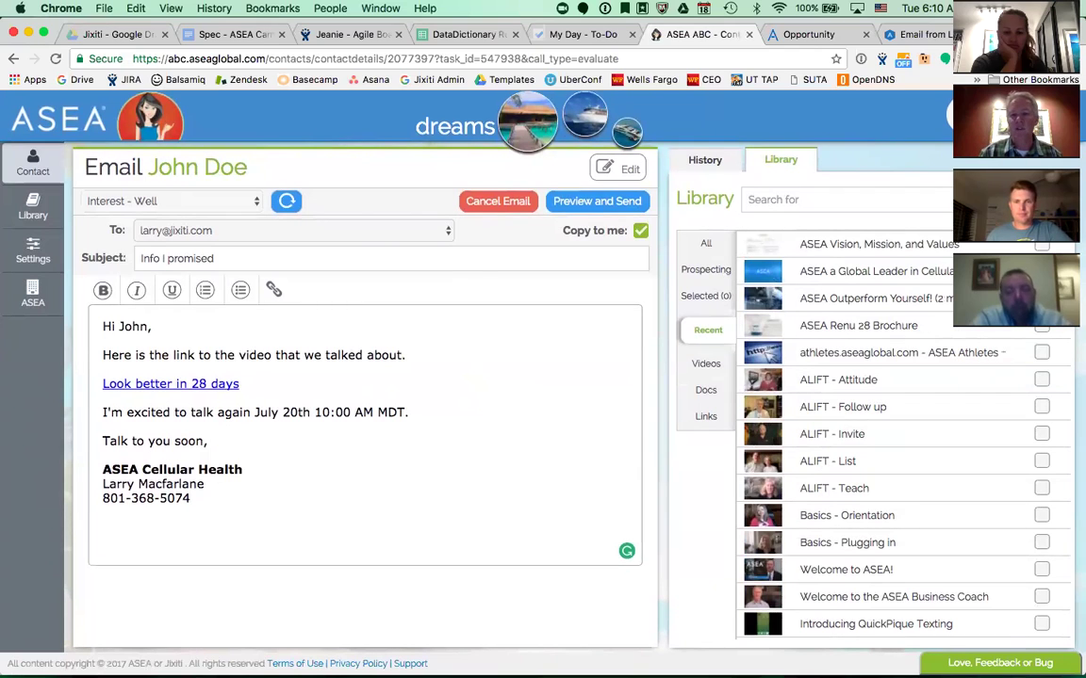
{"action": "left_click", "coordinate": [706, 271]}
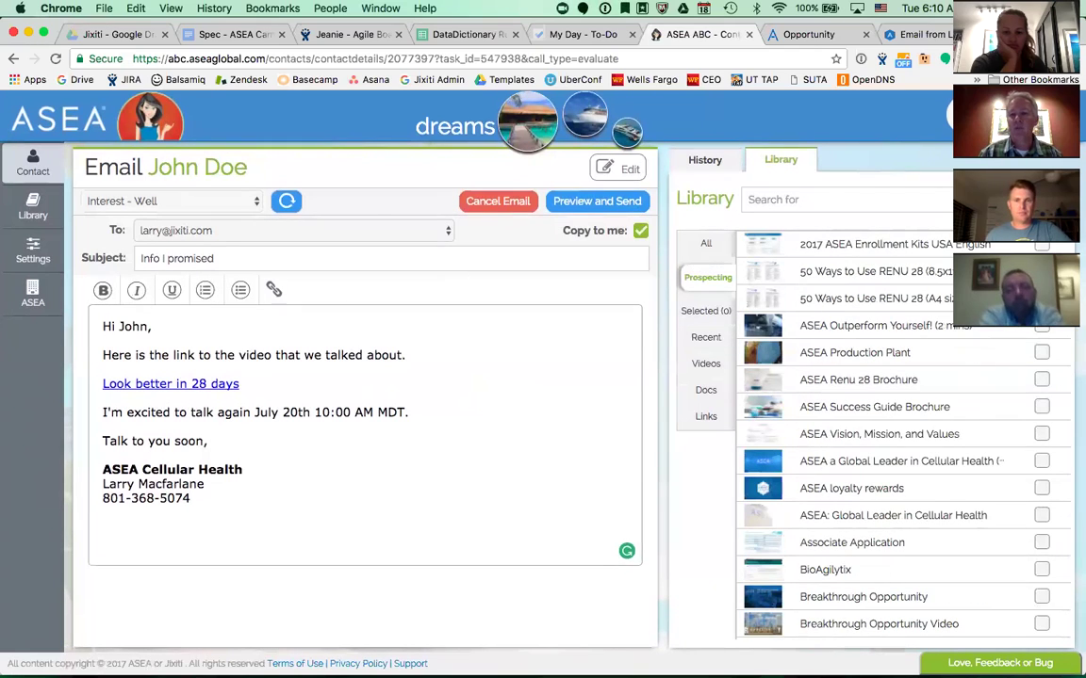
{"action": "scroll", "coordinate": [895, 433], "scroll_direction": "down", "scroll_amount": 5}
{"action": "scroll", "coordinate": [895, 434], "scroll_direction": "down", "scroll_amount": 12}
{"action": "scroll", "coordinate": [895, 433], "scroll_direction": "up", "scroll_amount": 15}
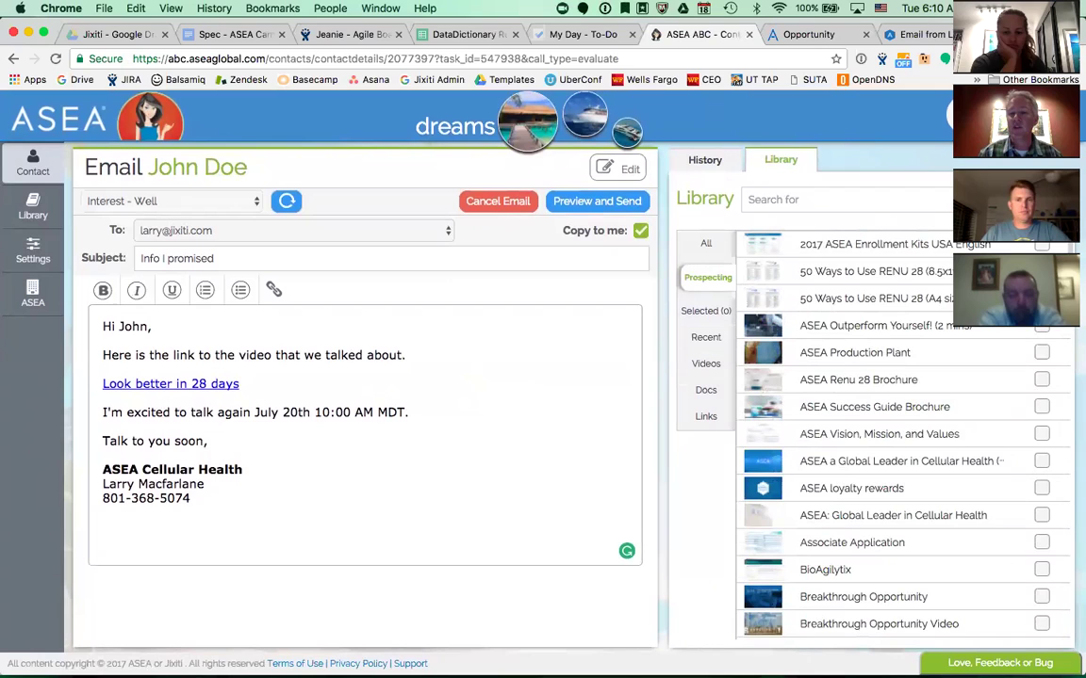
Show all library items, search them by a person's first name, and clear the search text.
{"action": "left_click", "coordinate": [699, 248]}
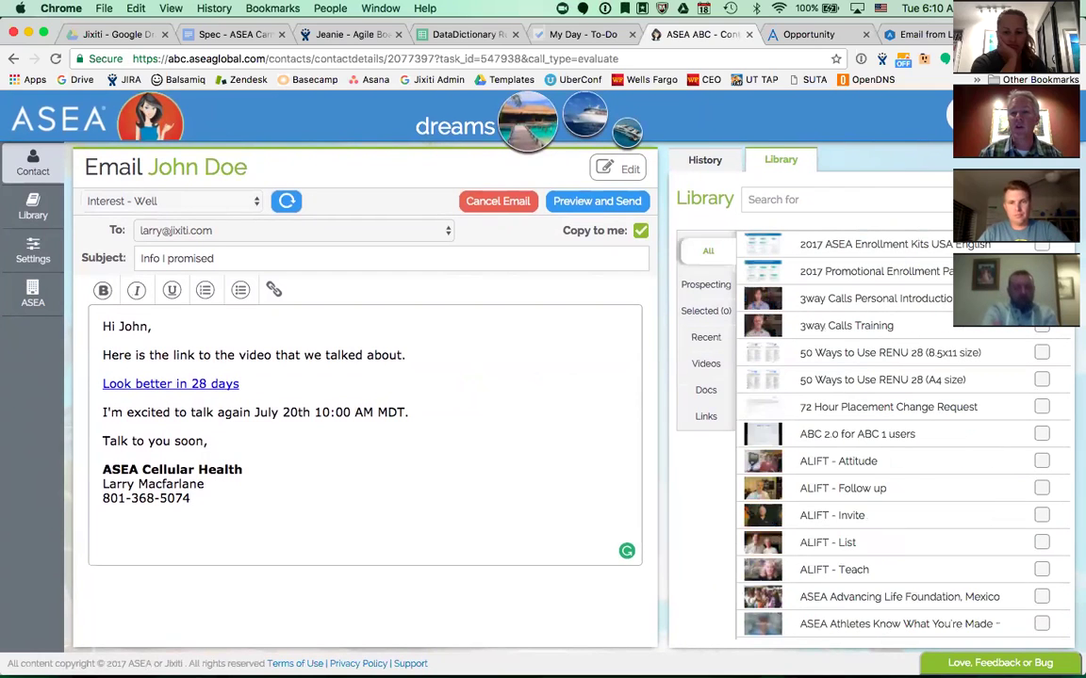
{"action": "type", "text": "deni"}
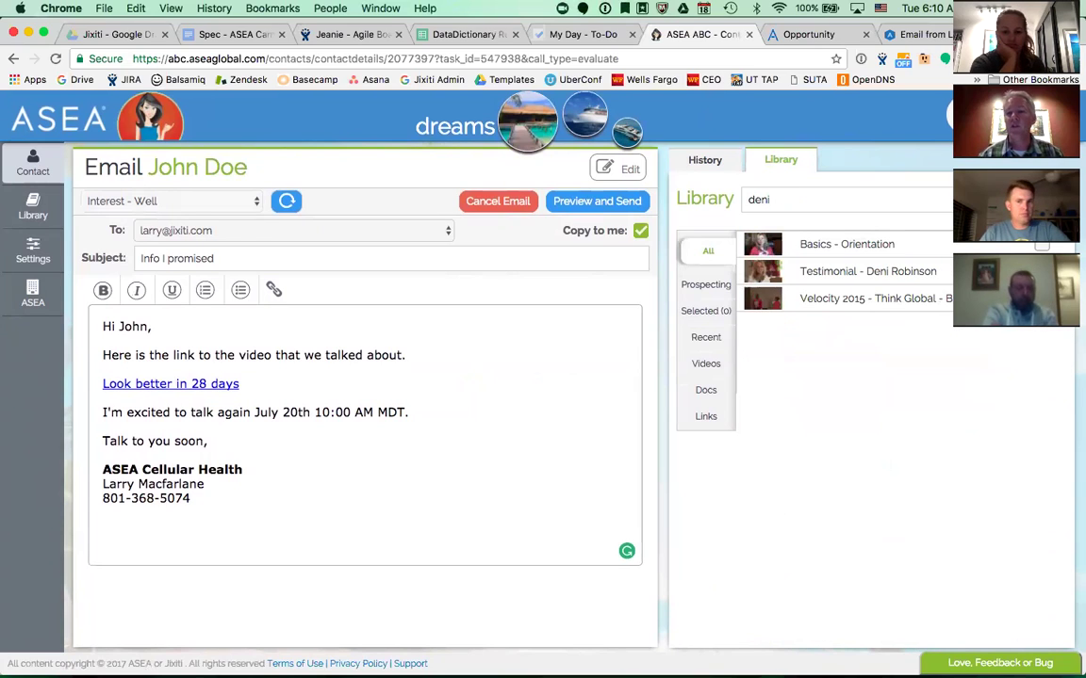
{"action": "key", "text": "BackSpace"}
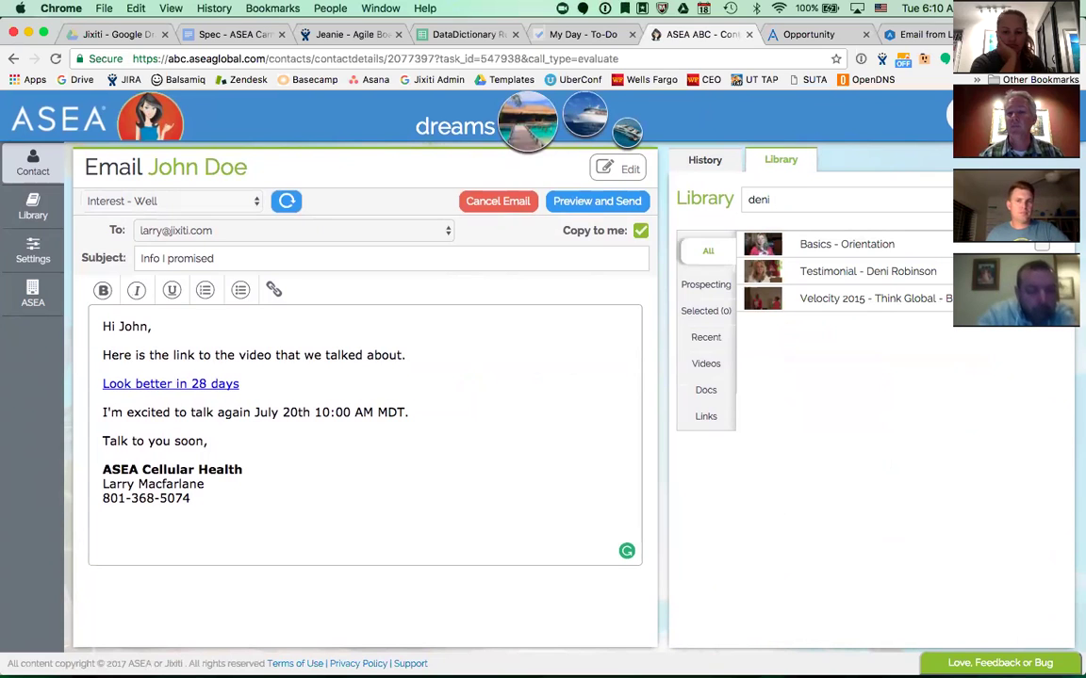
{"action": "key", "text": "BackSpace"}
{"action": "key", "text": "BackSpace"}
{"action": "key", "text": "BackSpace"}
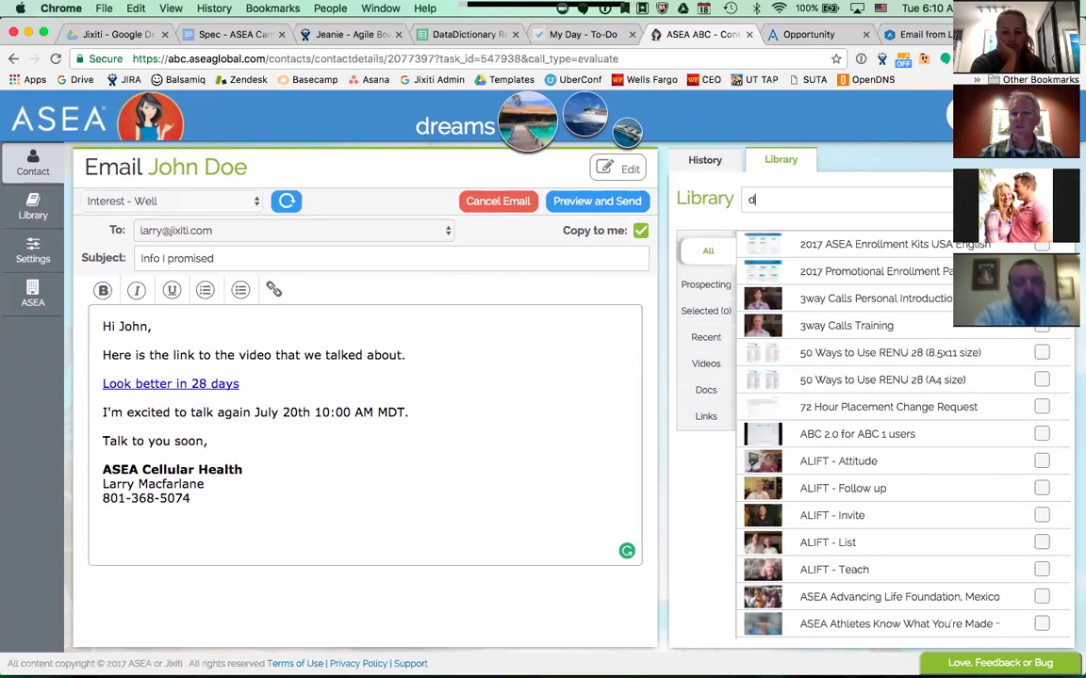
Add the ASEA Renu 28 Brochure from the Prospecting items and append "alskdjflaskfjdaslkfjdslkfjdsal;fkj asdlfk as;flk" after "might want to see.".
{"action": "left_click", "coordinate": [699, 290]}
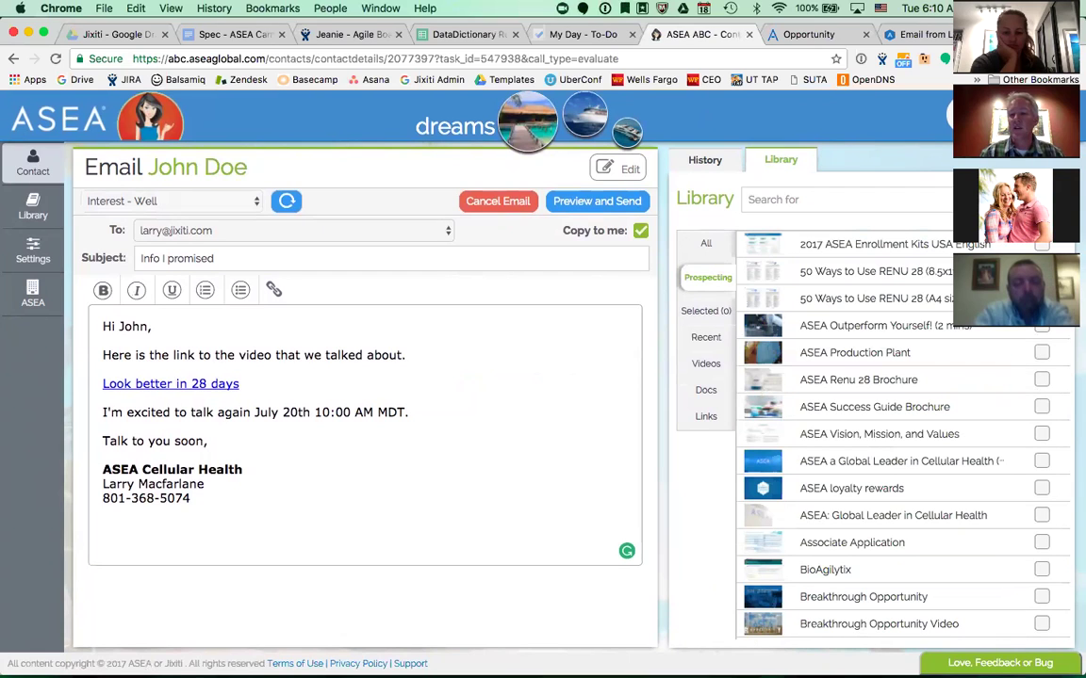
{"action": "left_click", "coordinate": [1041, 379]}
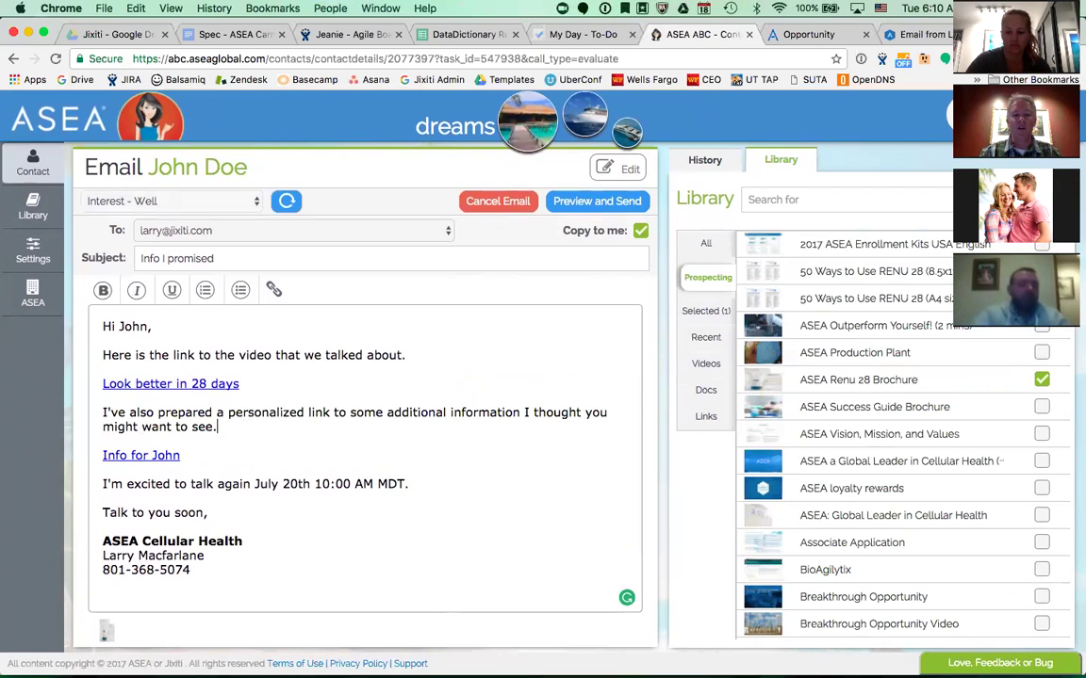
{"action": "type", "text": "alskdjflaskfjdaslkfjdslkfjdsal;fkj asdlfk as;flk"}
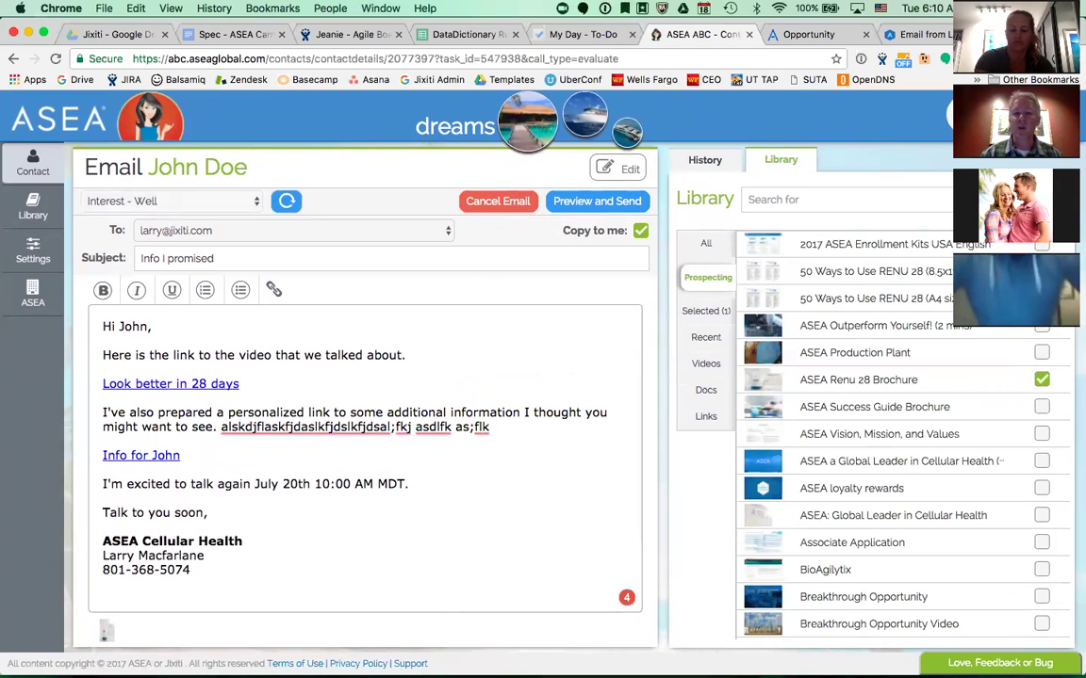
Preview the email with the added brochure link and read through its recipient details and body.
{"action": "left_click", "coordinate": [603, 206]}
{"action": "scroll", "coordinate": [611, 327], "scroll_direction": "down", "scroll_amount": 1}
{"action": "scroll", "coordinate": [611, 327], "scroll_direction": "up", "scroll_amount": 1}
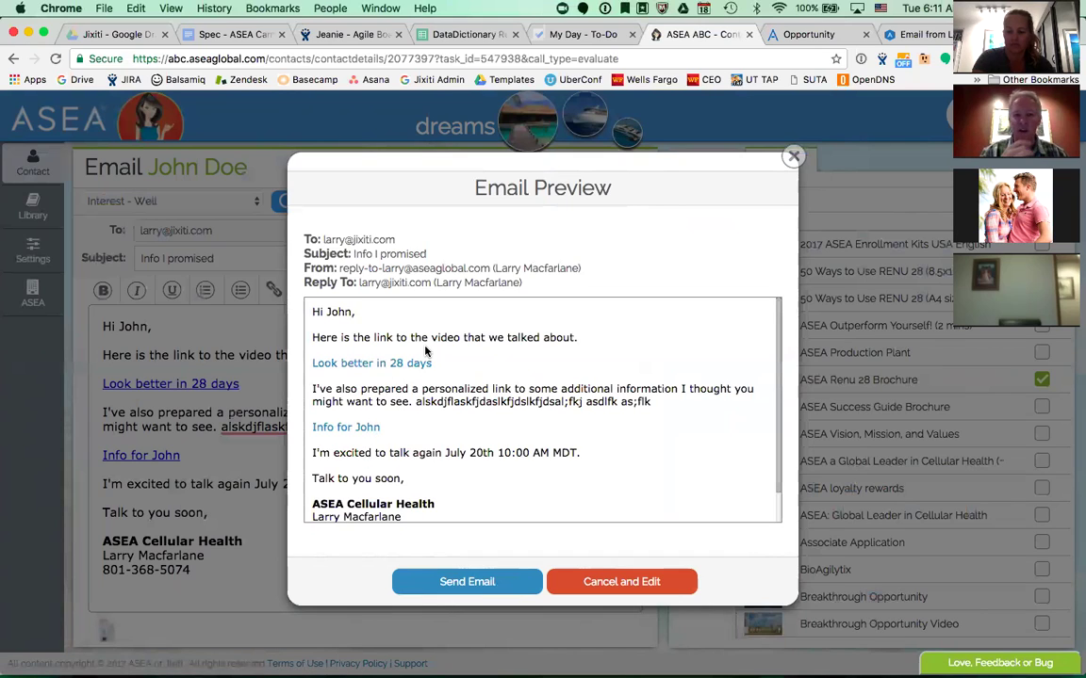
Examine the previewed email's header details: recipient, subject, sender and reply-to address.
{"action": "left_click_drag", "start_coordinate": [304, 235], "coordinate": [523, 285]}
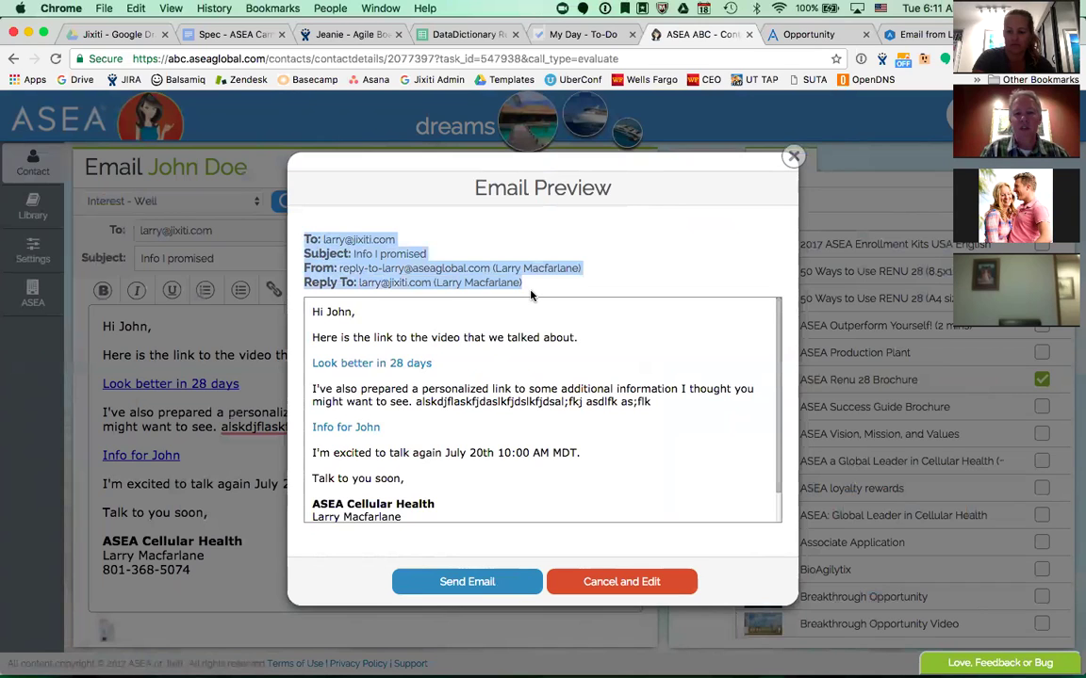
{"action": "left_click", "coordinate": [423, 252]}
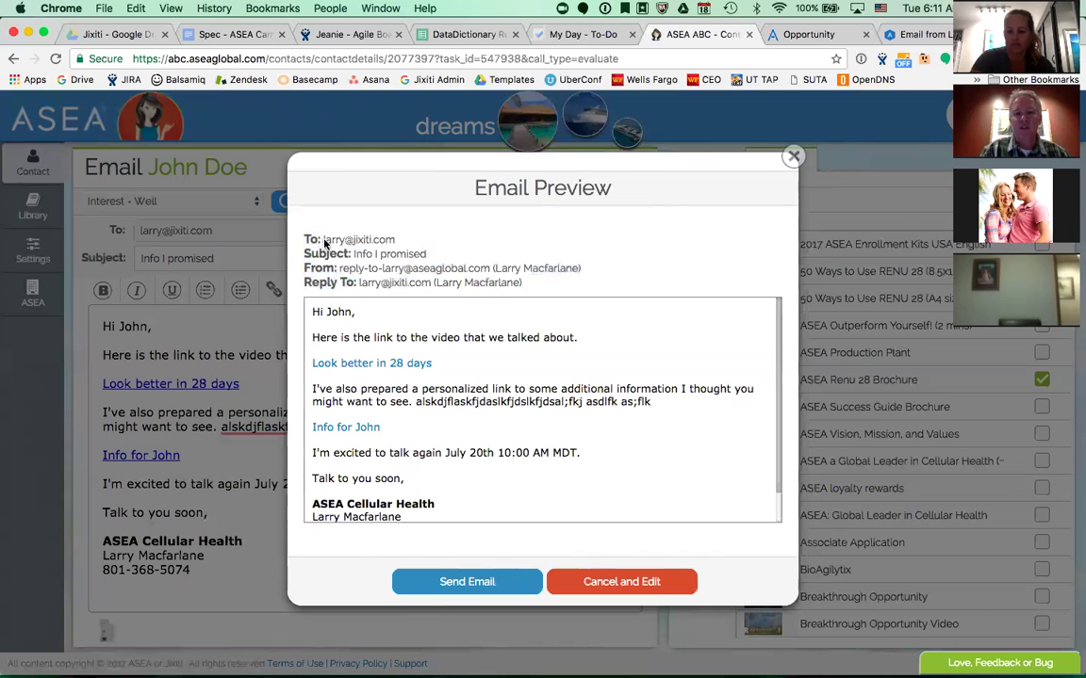
{"action": "left_click_drag", "start_coordinate": [324, 243], "coordinate": [403, 245]}
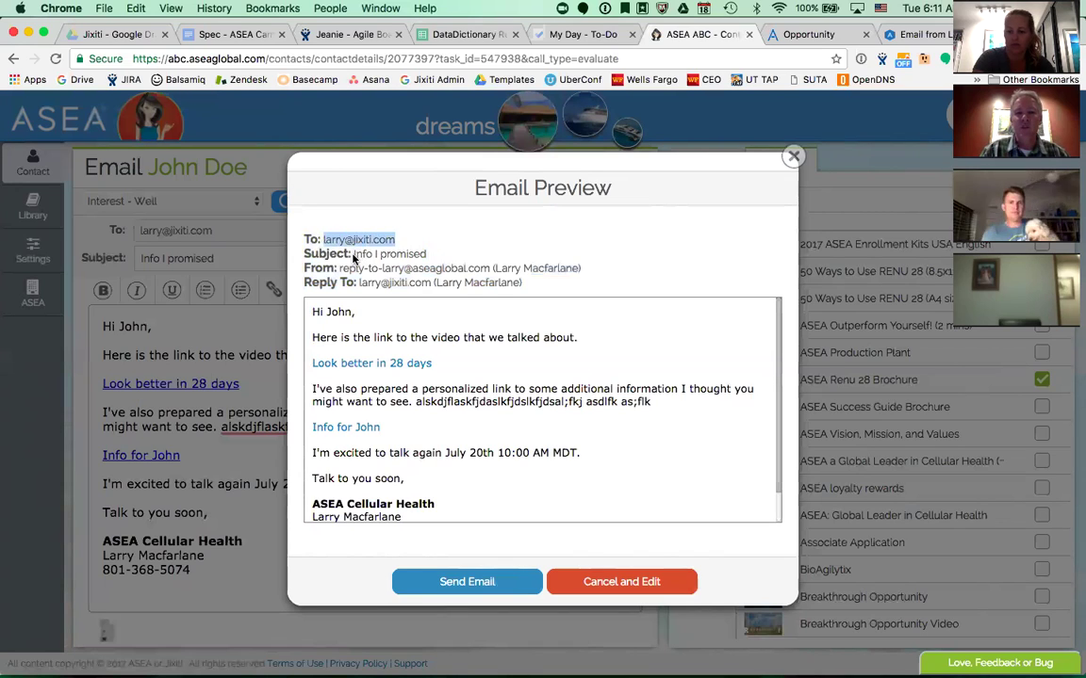
{"action": "left_click_drag", "start_coordinate": [354, 254], "coordinate": [427, 256]}
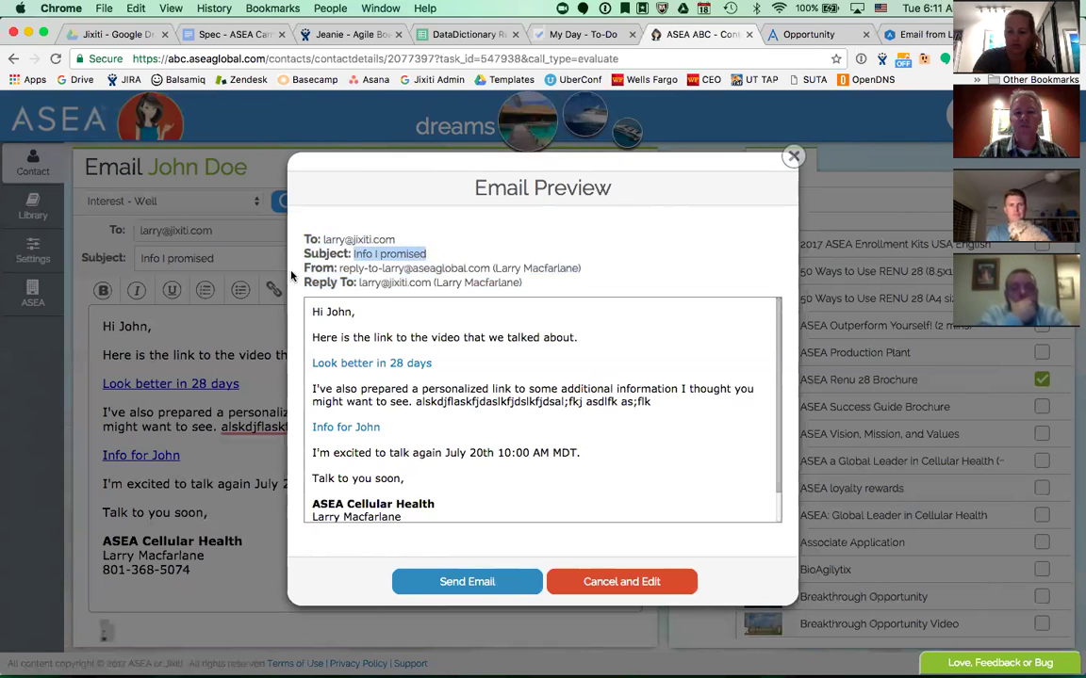
{"action": "left_click", "coordinate": [341, 271]}
{"action": "left_click_drag", "start_coordinate": [341, 271], "coordinate": [608, 272]}
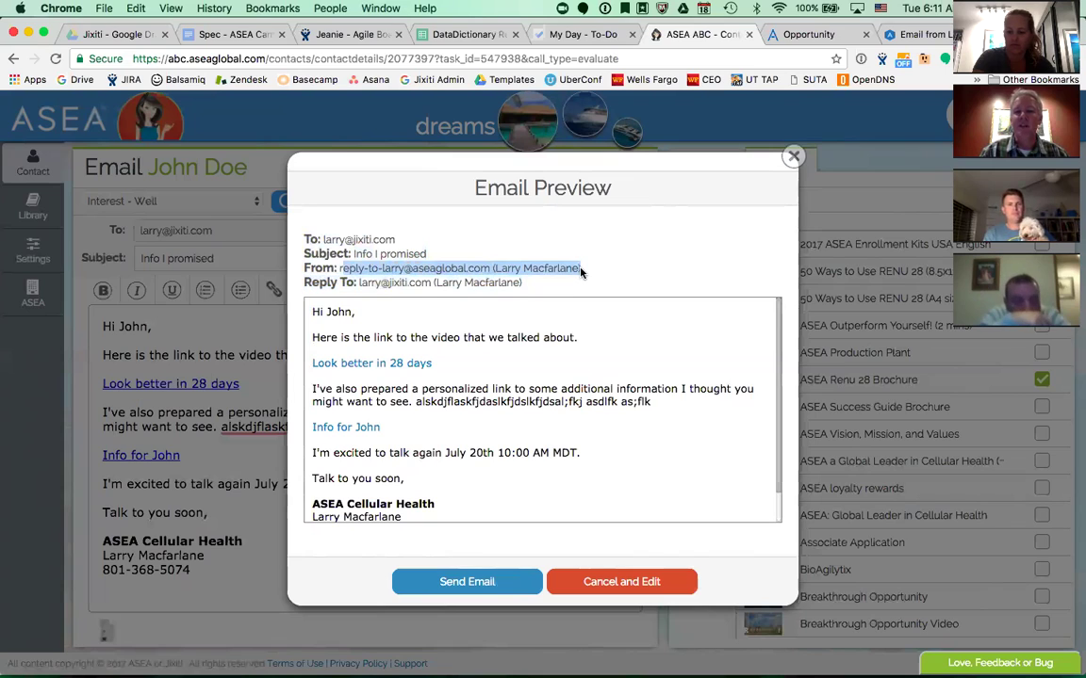
{"action": "left_click", "coordinate": [608, 272]}
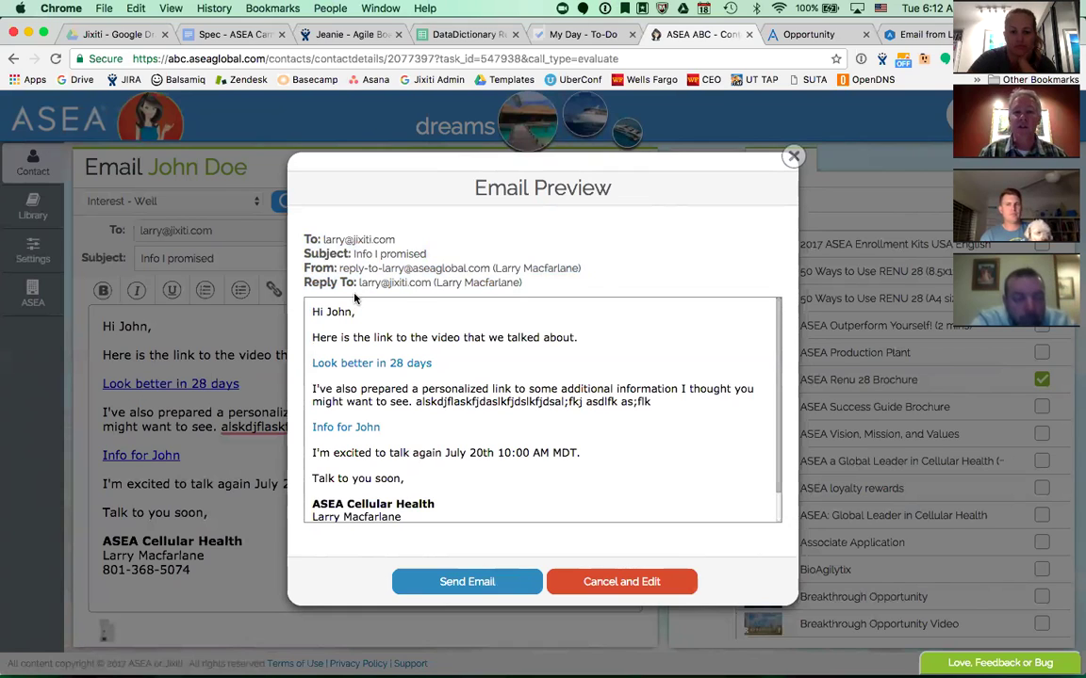
{"action": "left_click_drag", "start_coordinate": [359, 283], "coordinate": [527, 287]}
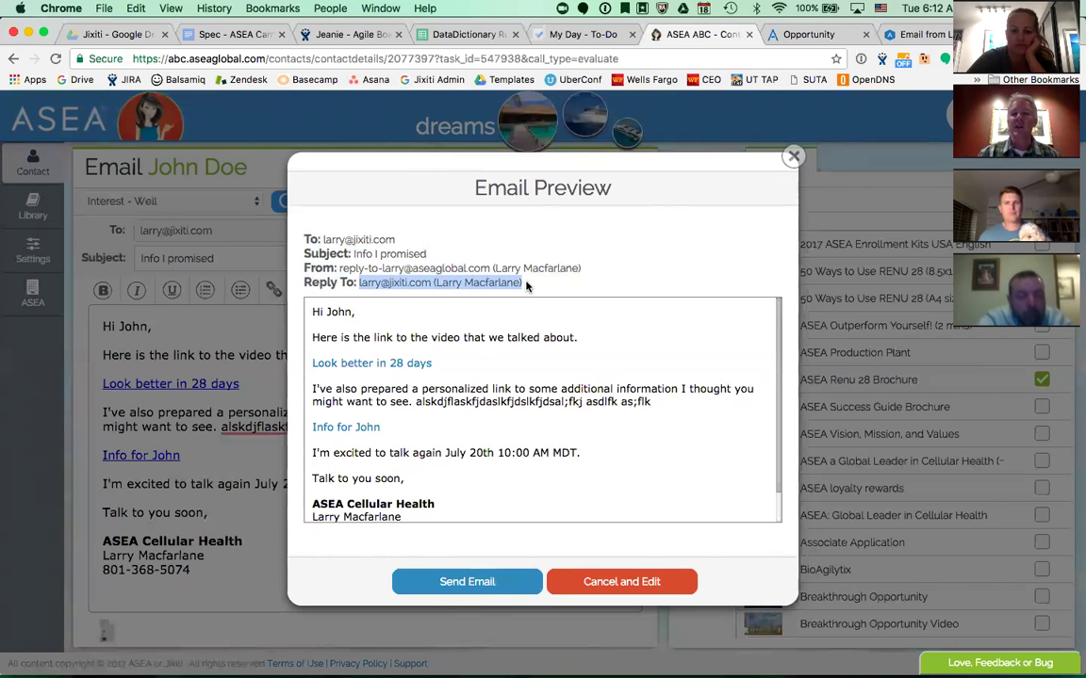
{"action": "left_click", "coordinate": [530, 284]}
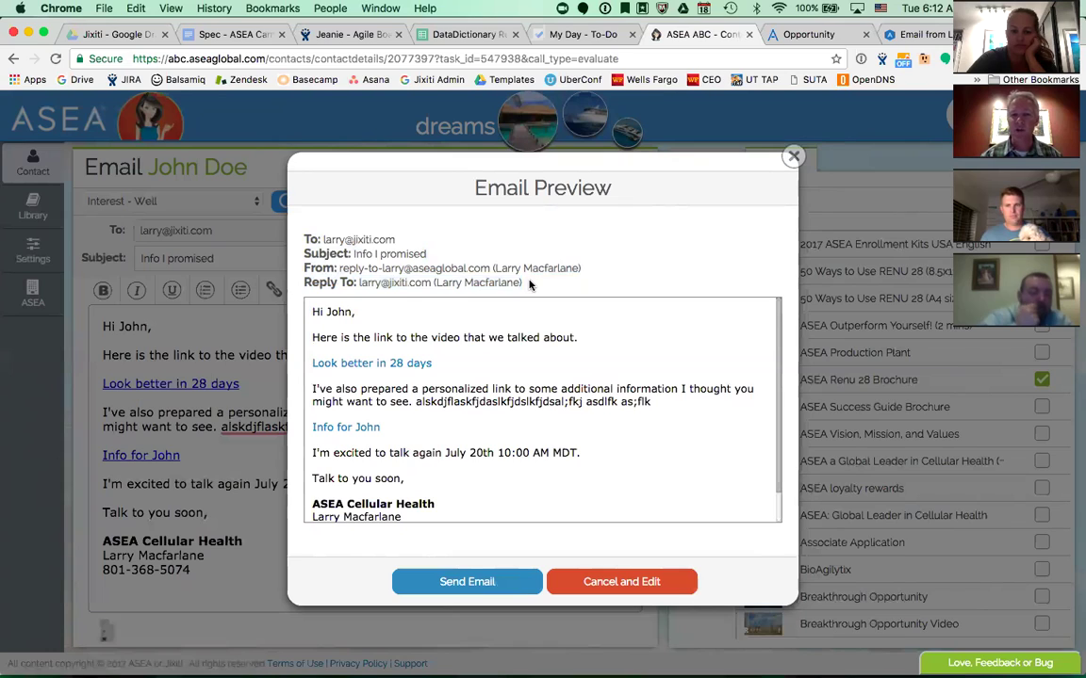
Send the previewed follow-up email and dismiss the suggestion to get started with the next contact.
{"action": "left_click", "coordinate": [466, 582]}
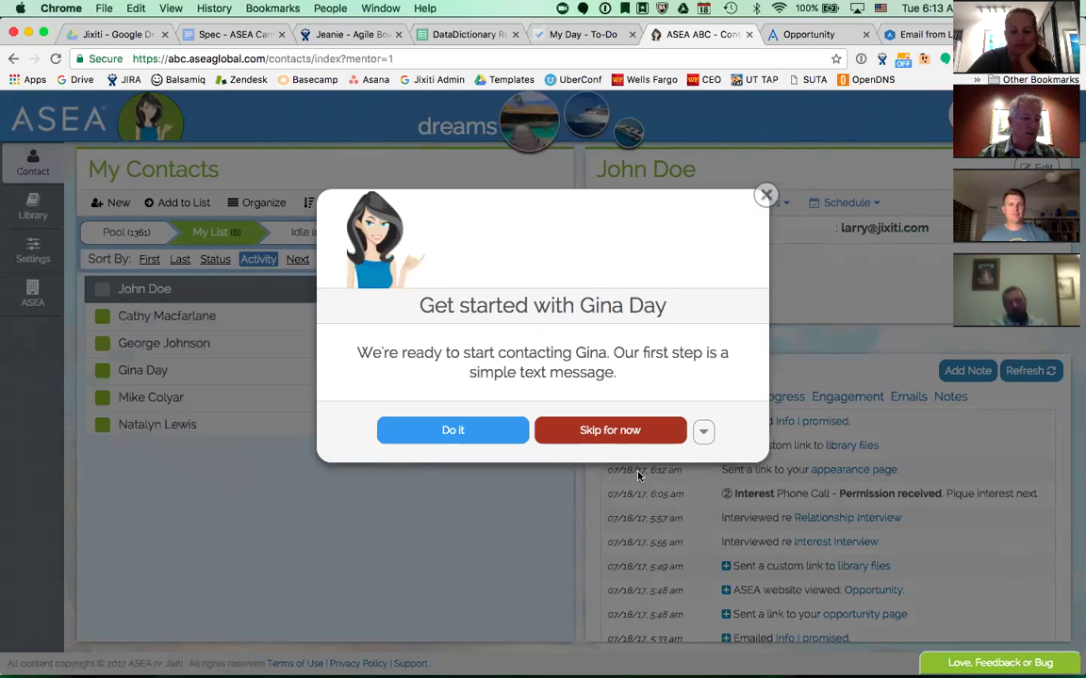
{"action": "left_click", "coordinate": [766, 195]}
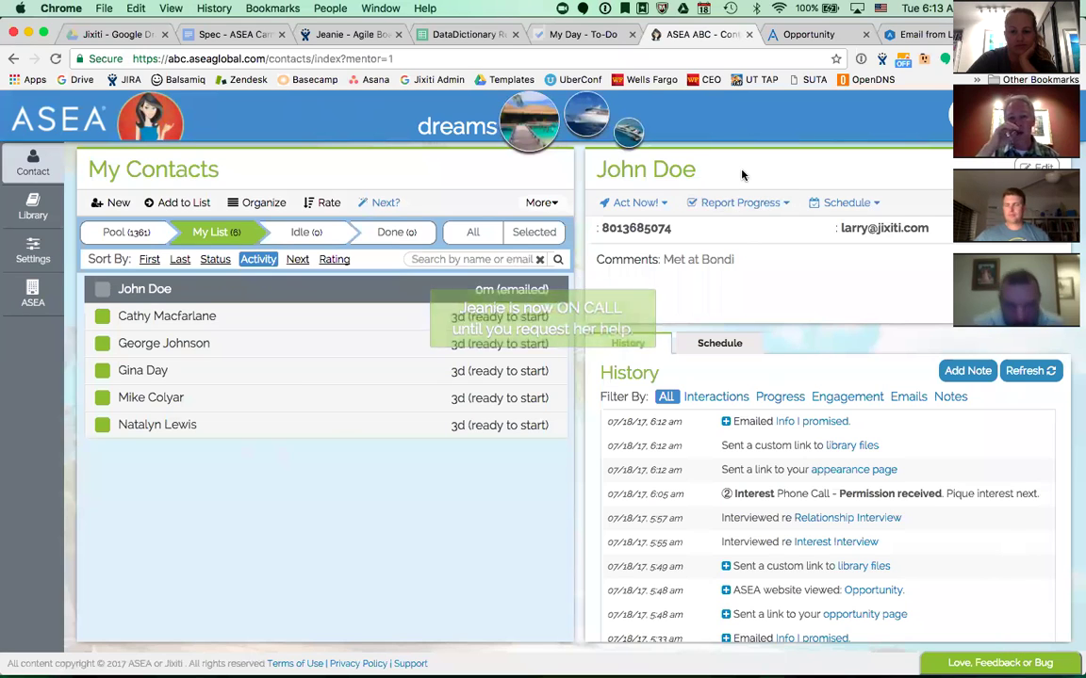